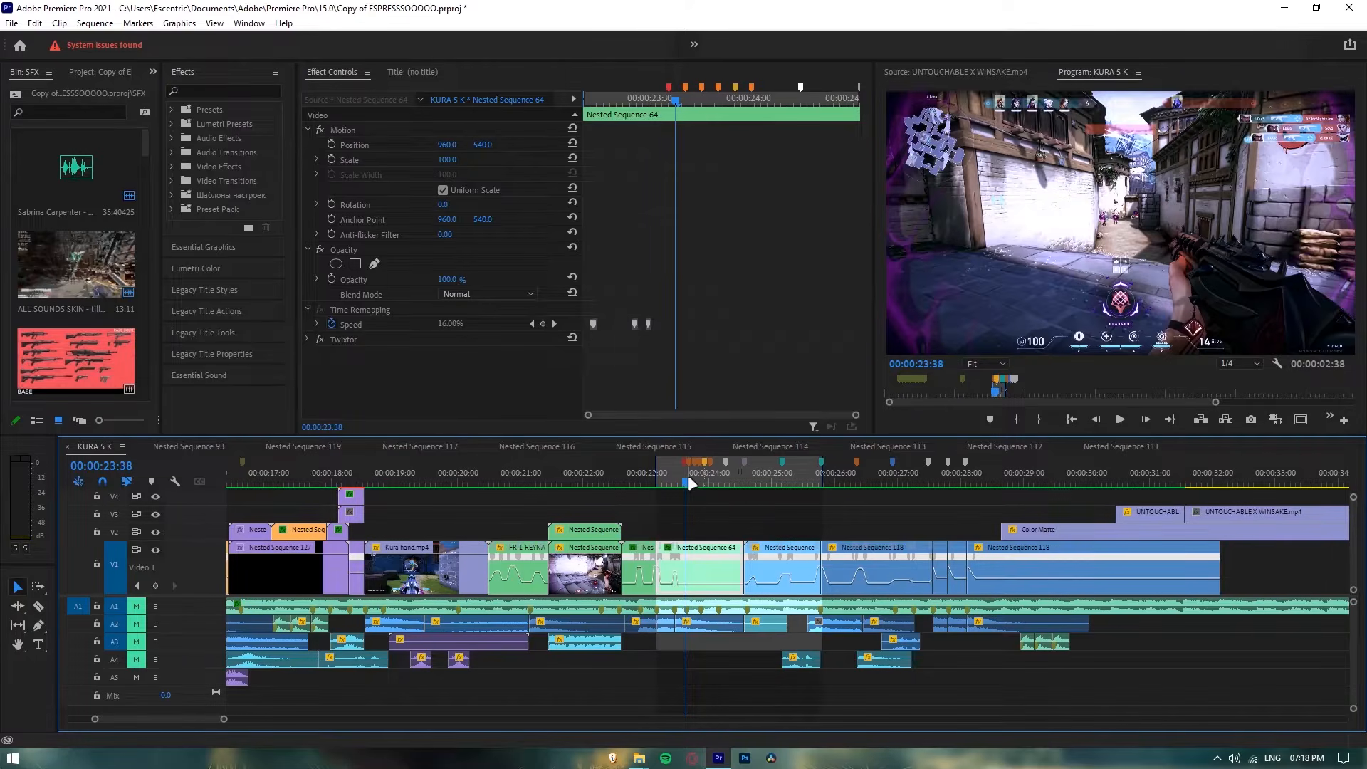
Step: Examine the frames at 00:00:23:36 in Nested Sequence 64 and at the cut to Nested Sequence 118
click(685, 475)
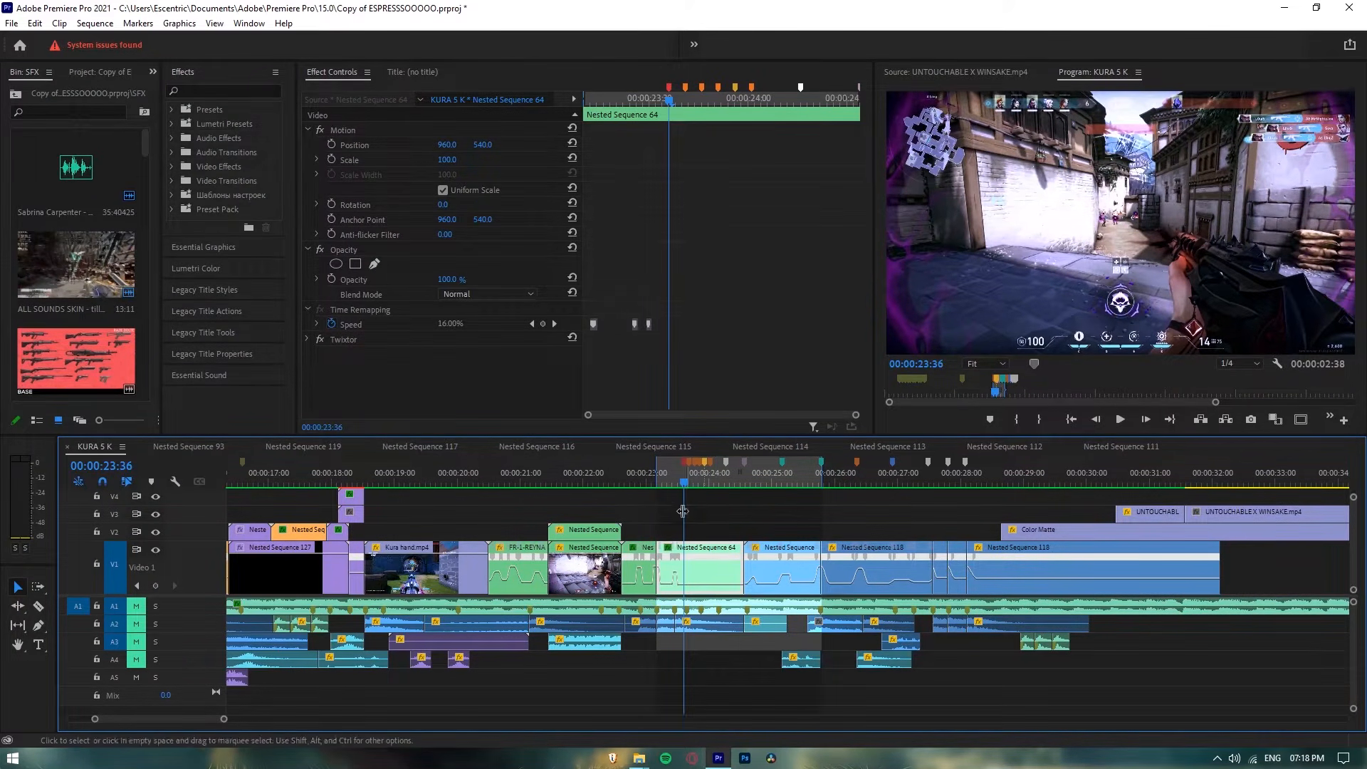
click(726, 480)
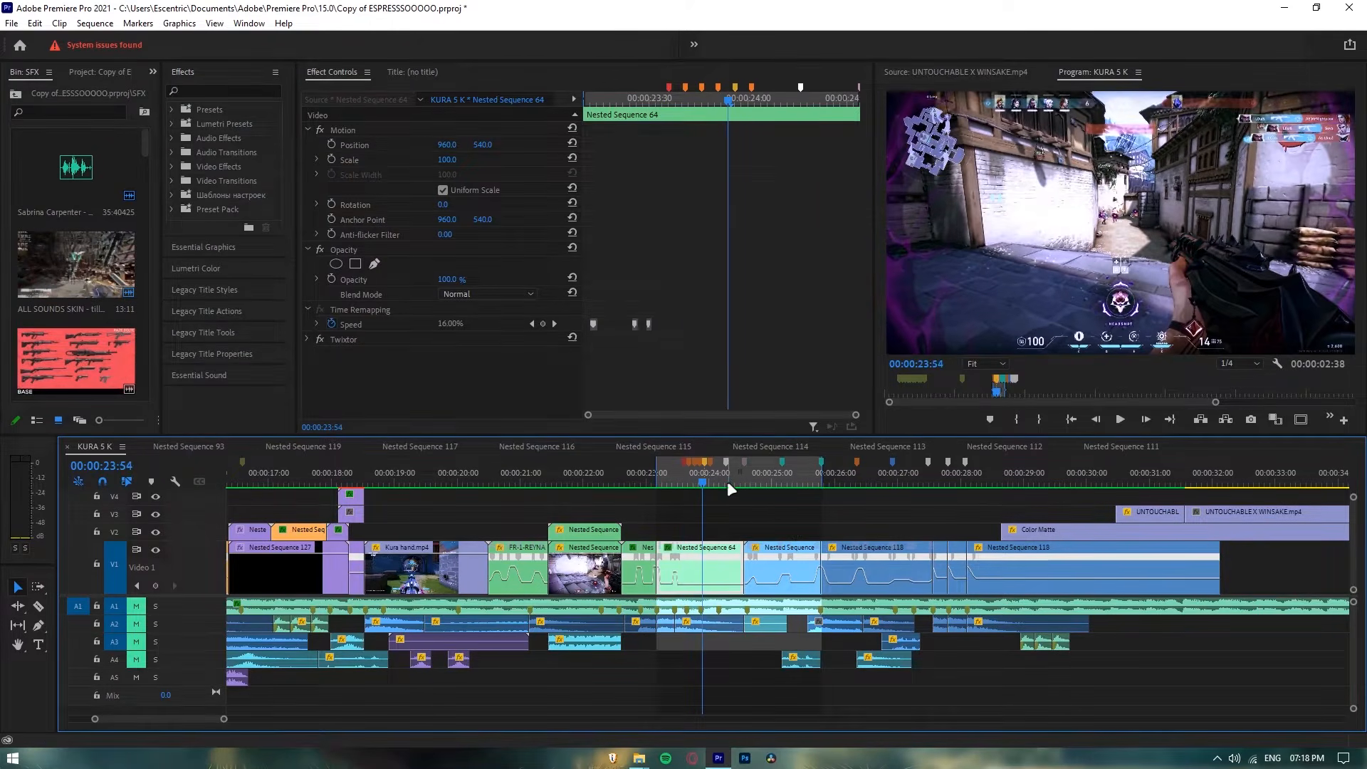
drag(745, 487, 700, 482)
click(685, 480)
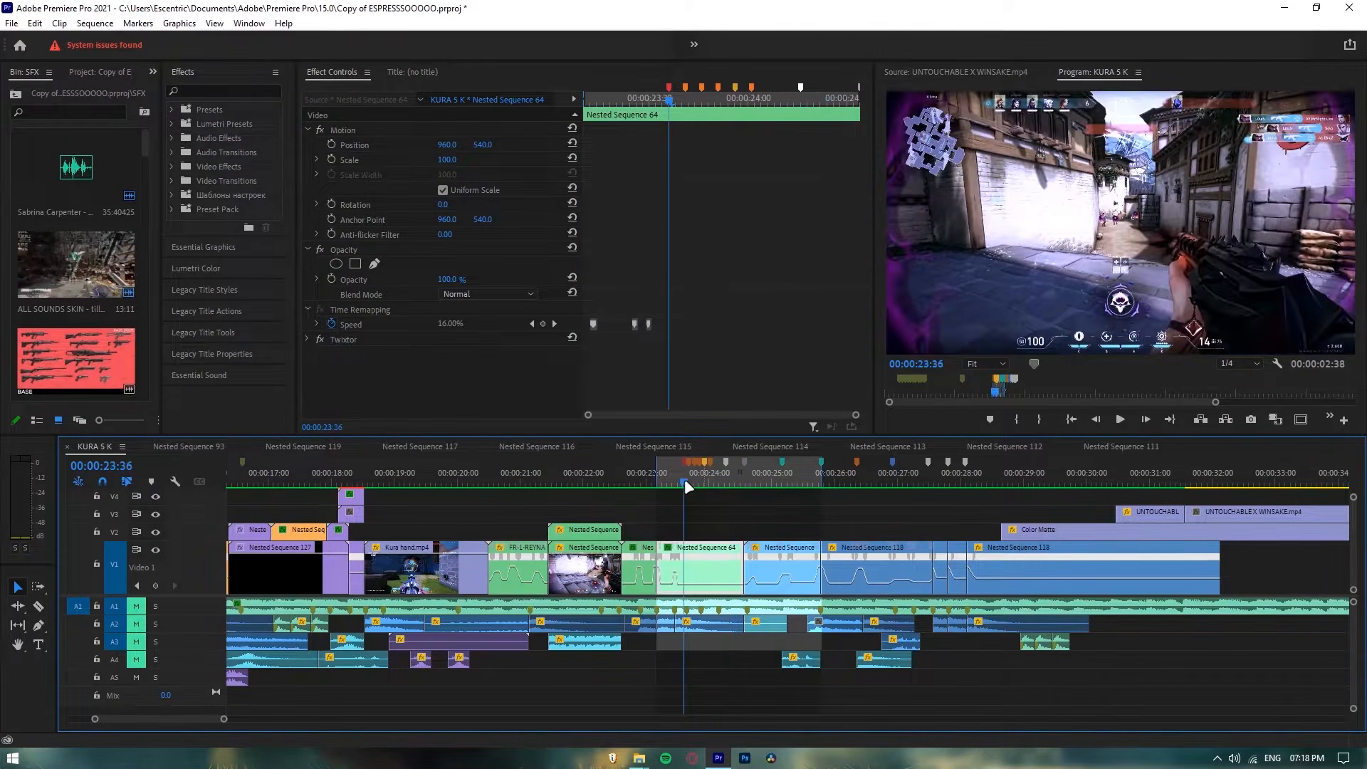
drag(223, 719, 189, 722)
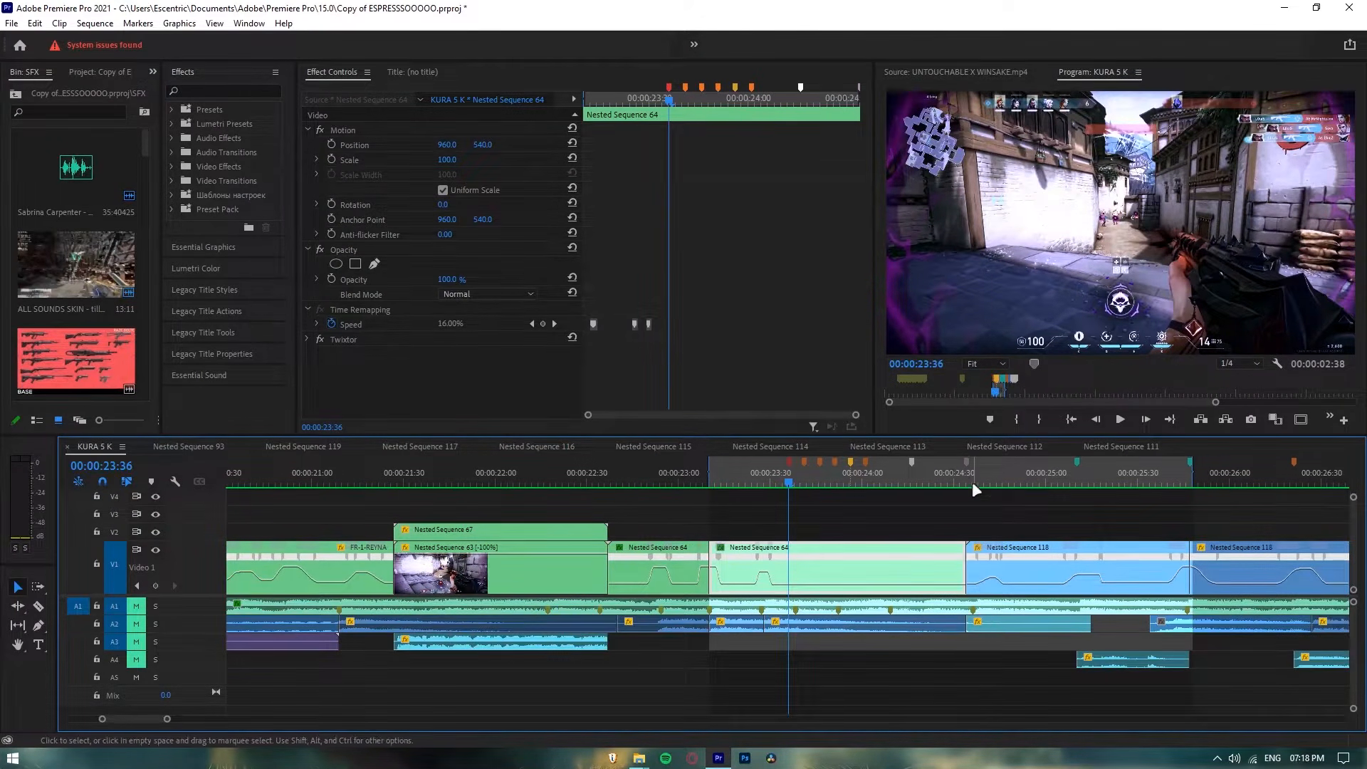
click(967, 481)
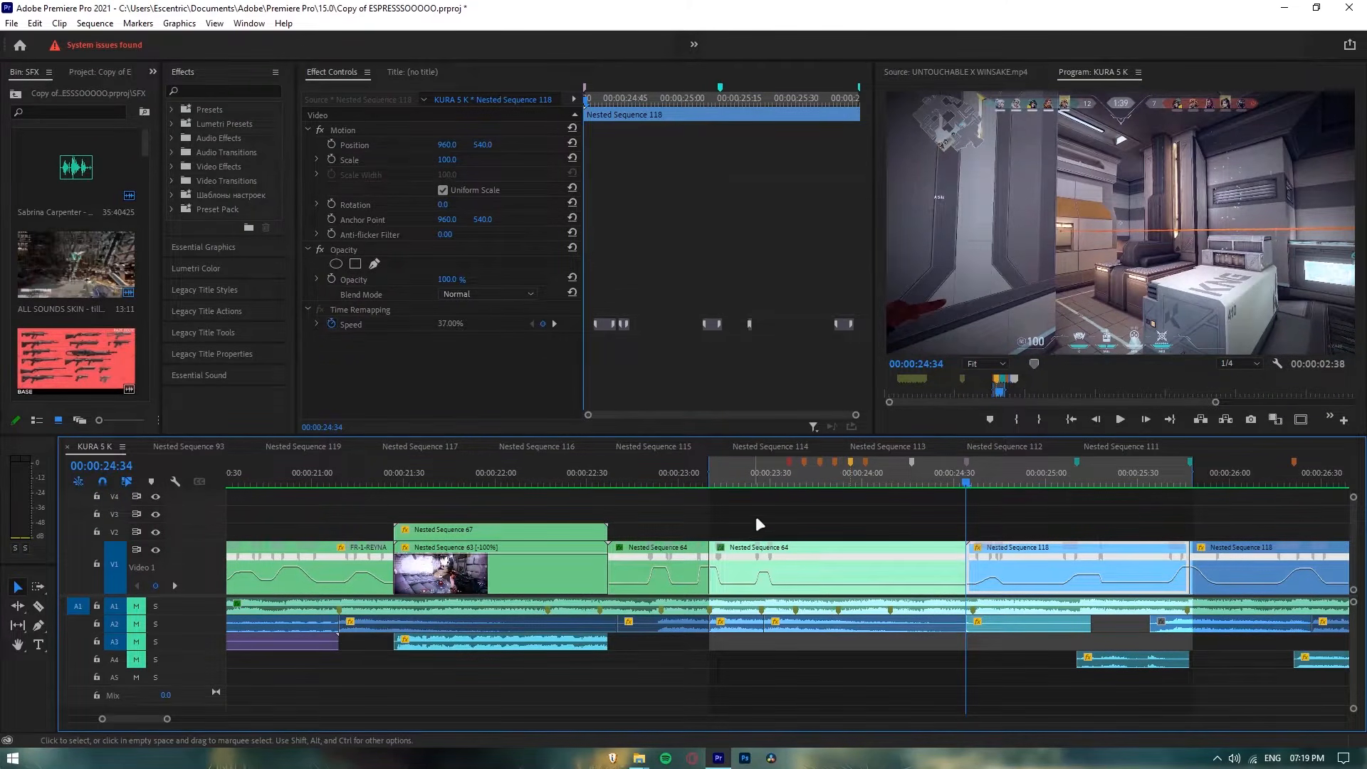
click(791, 482)
drag(791, 479, 786, 461)
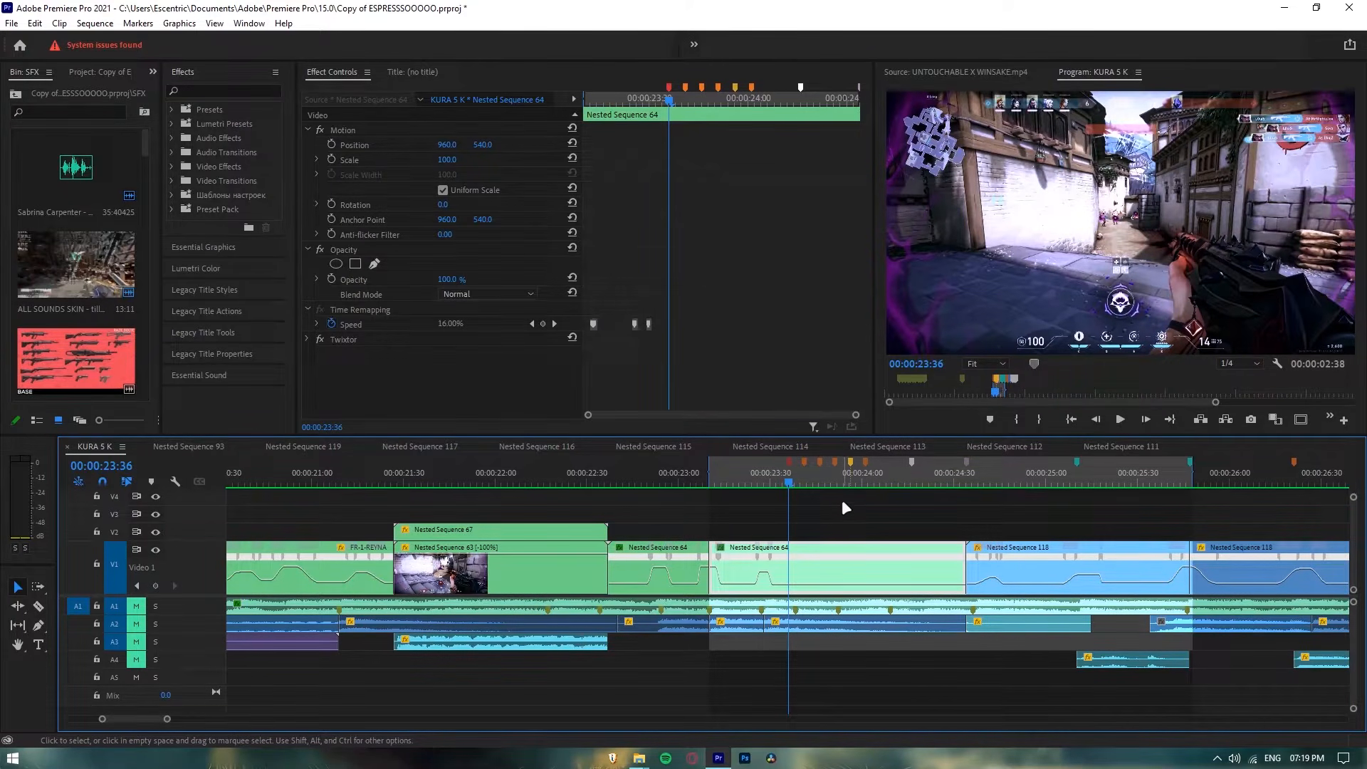
click(965, 481)
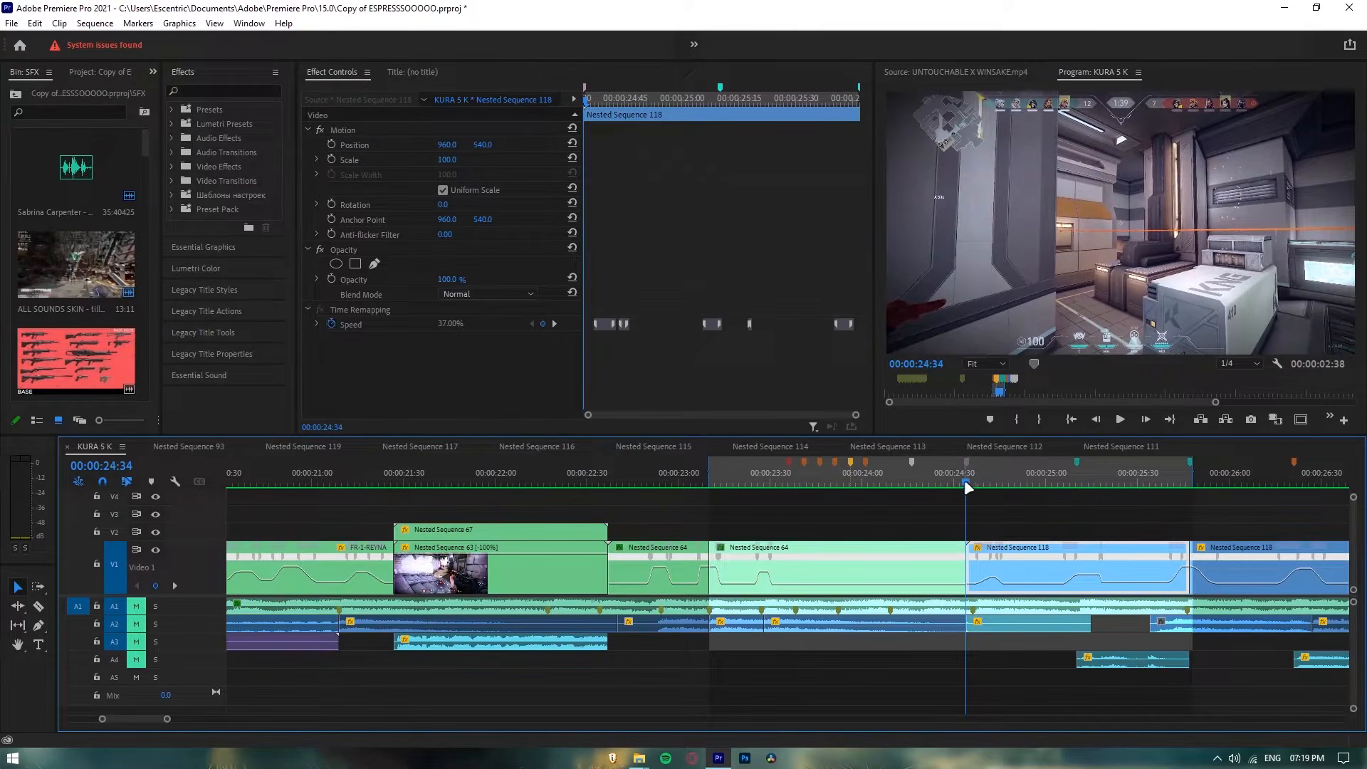
mouse_move(966, 480)
mouse_down()
mouse_move(992, 481)
mouse_move(805, 480)
mouse_move(983, 472)
mouse_move(966, 472)
mouse_up()
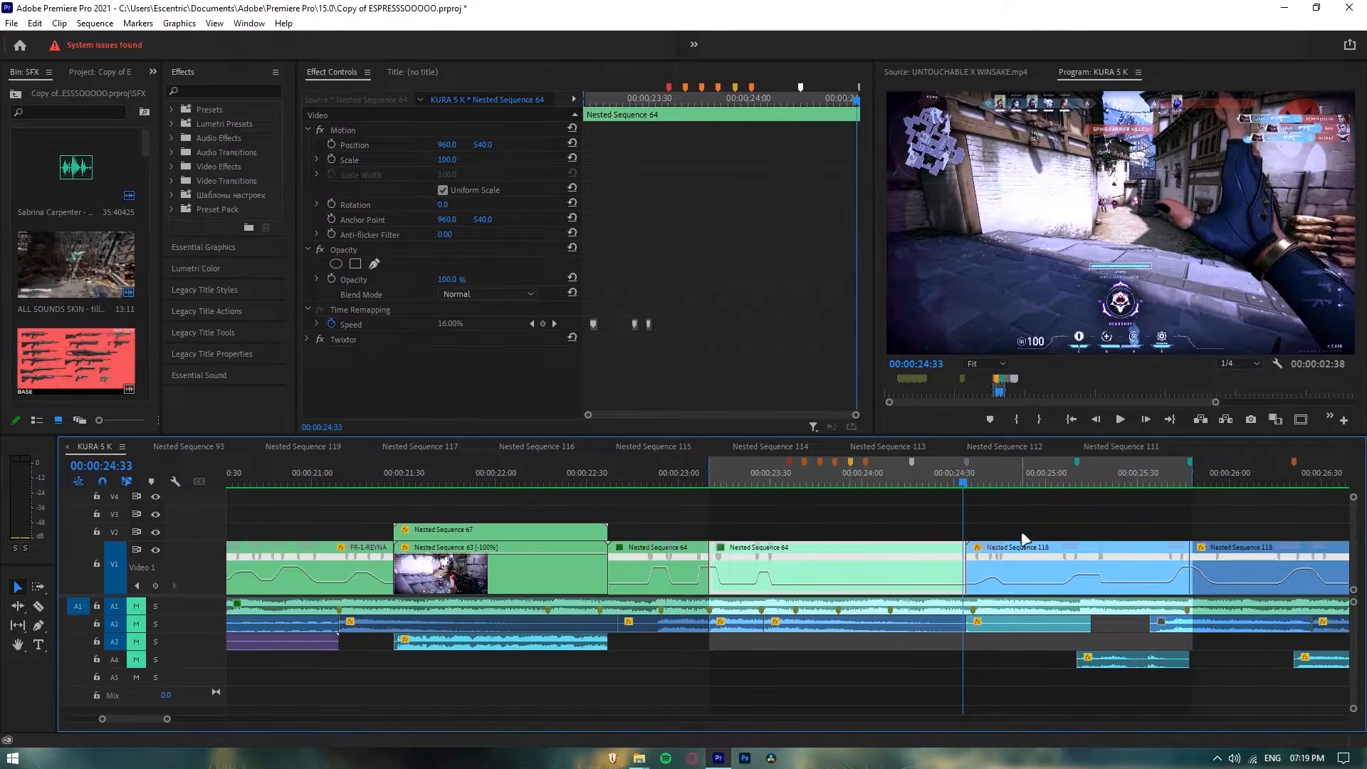
Step: Set the In and Out points to the single first frame of the Nested Sequence 118 clip at 00:00:24:34
click(1040, 563)
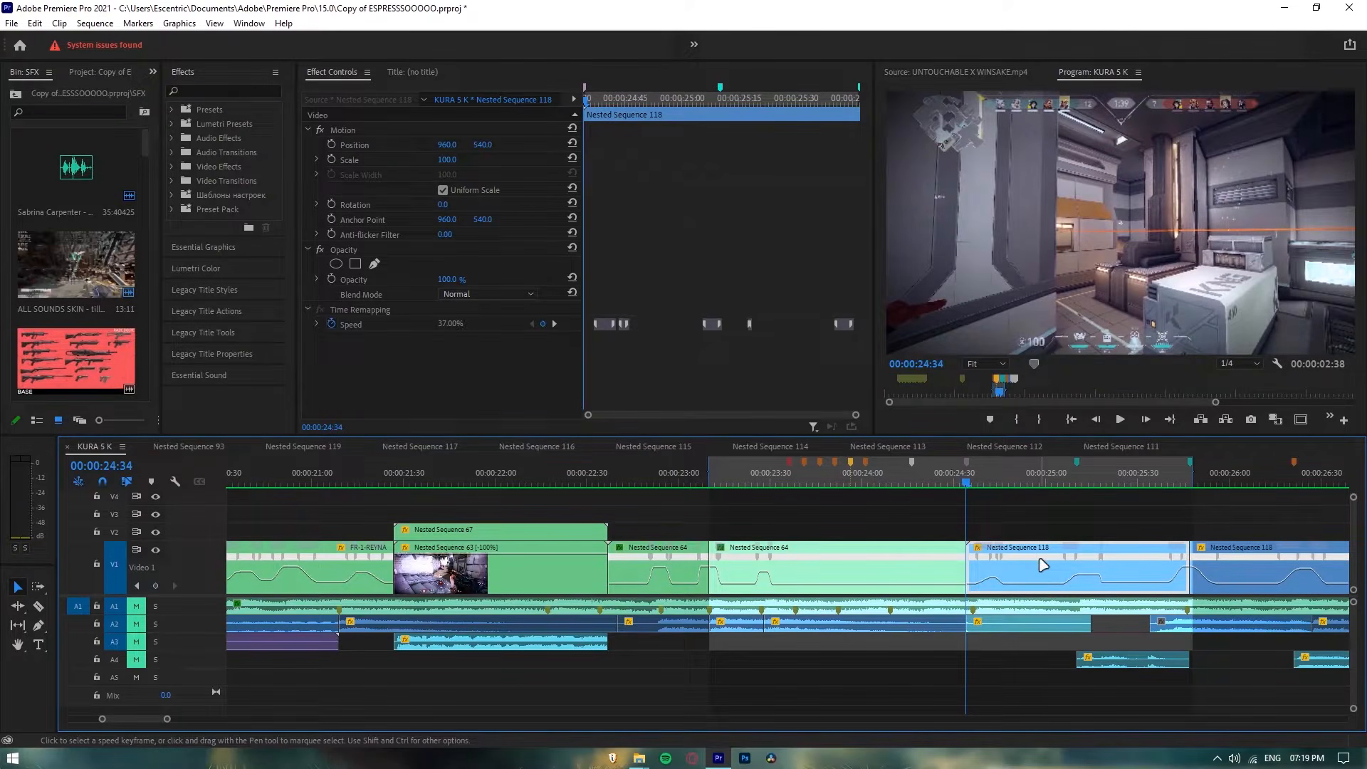
right_click(986, 475)
click(1051, 151)
right_click(989, 474)
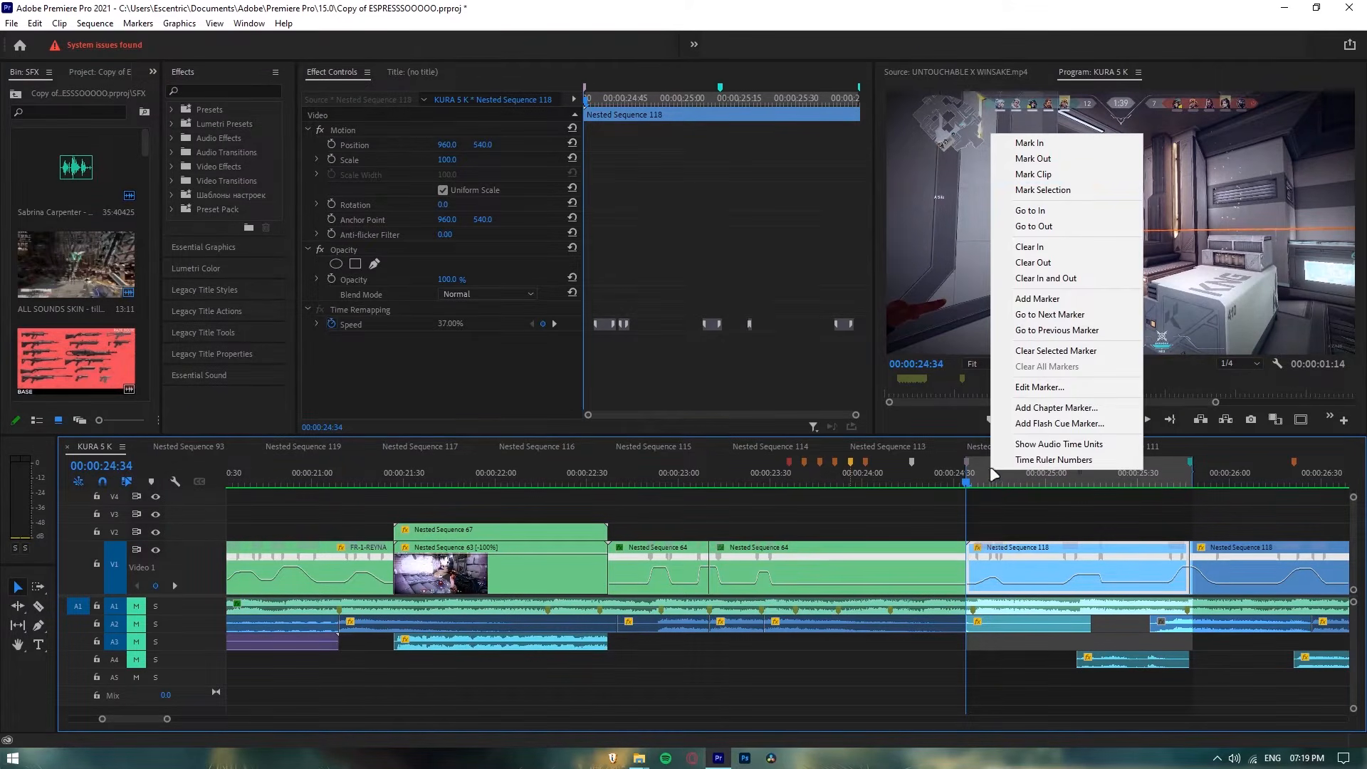
click(1033, 165)
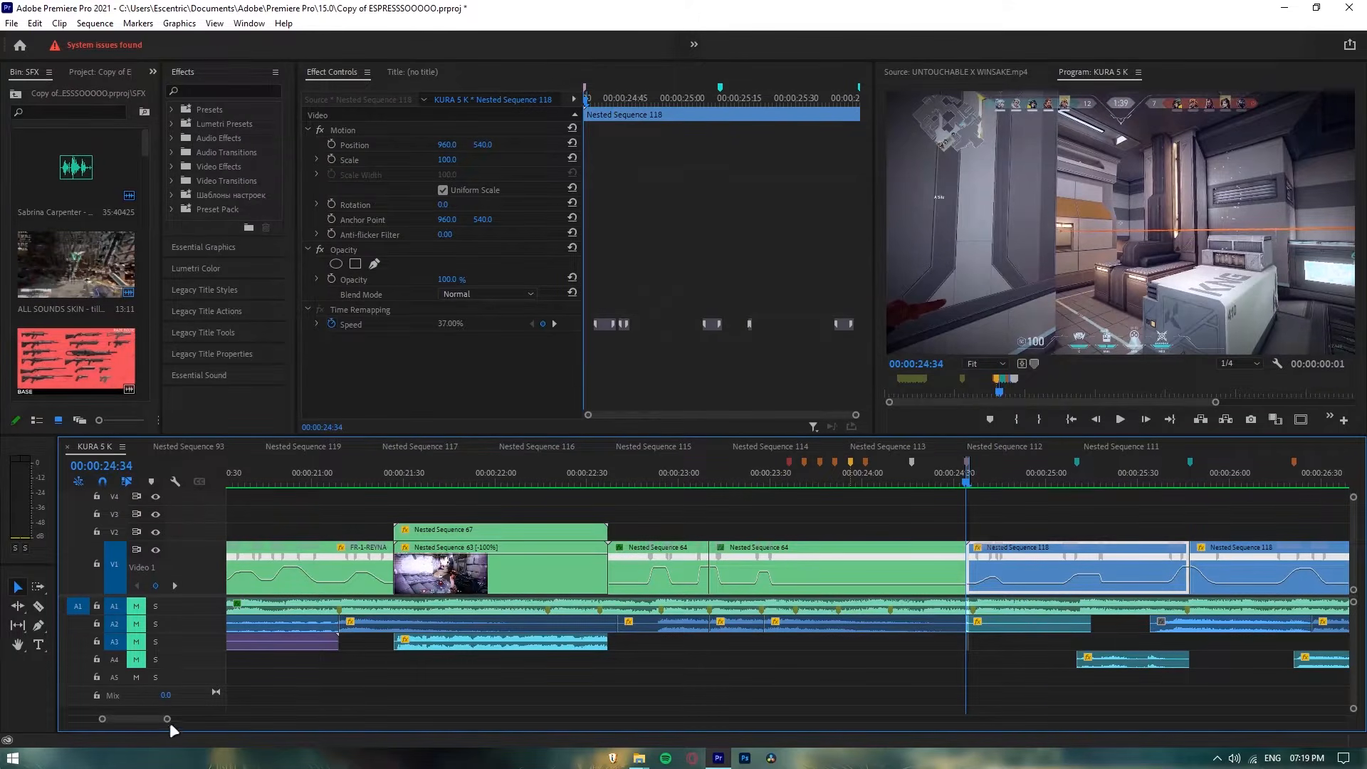
drag(171, 718, 127, 718)
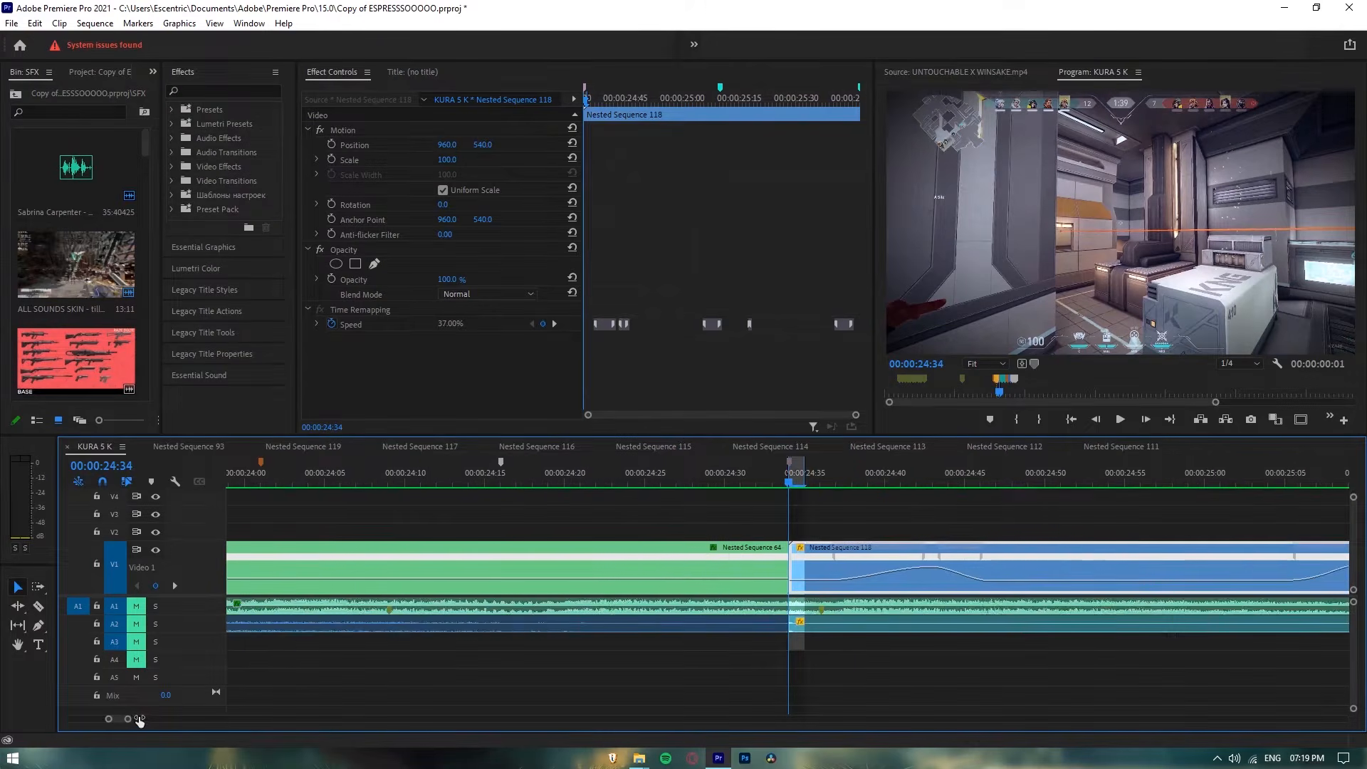
Step: Open the export settings for the marked frame and choose PNG as the format
key(ctrl+m)
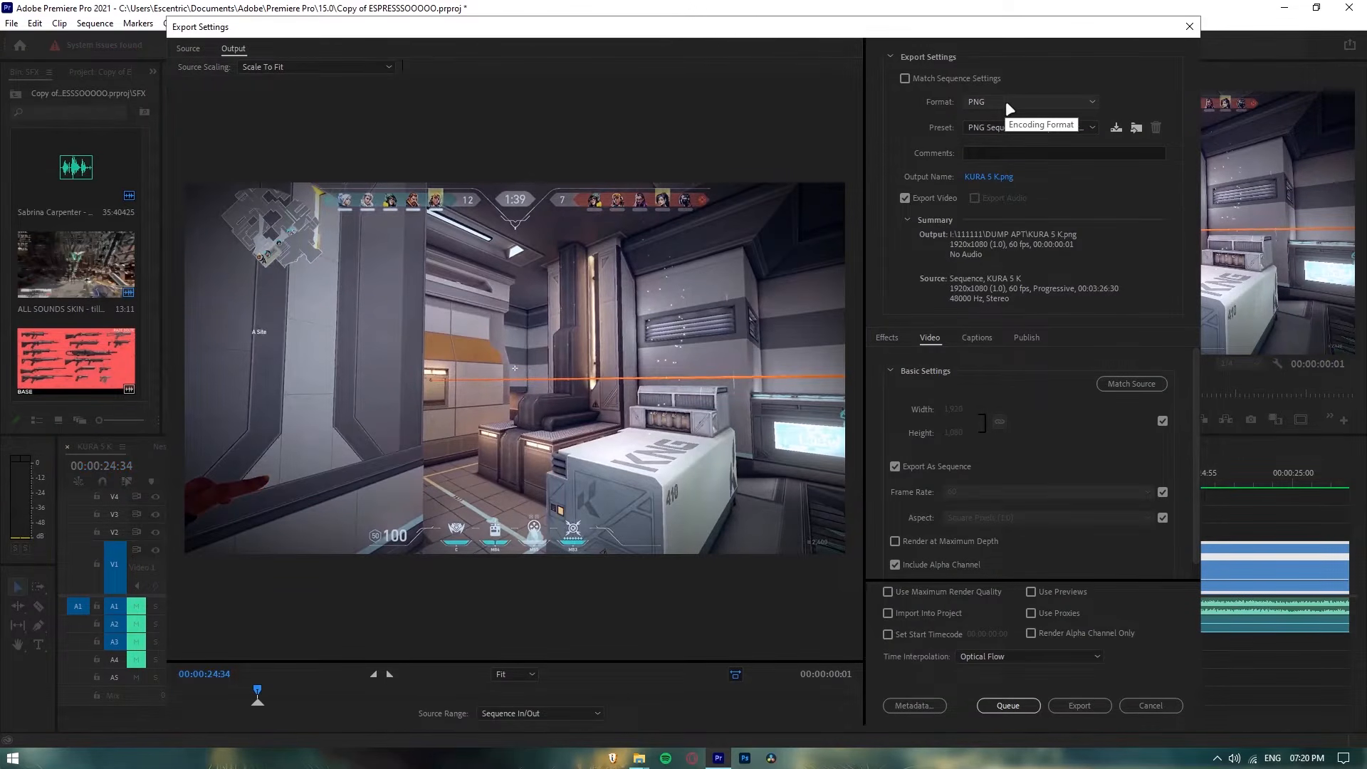
click(988, 99)
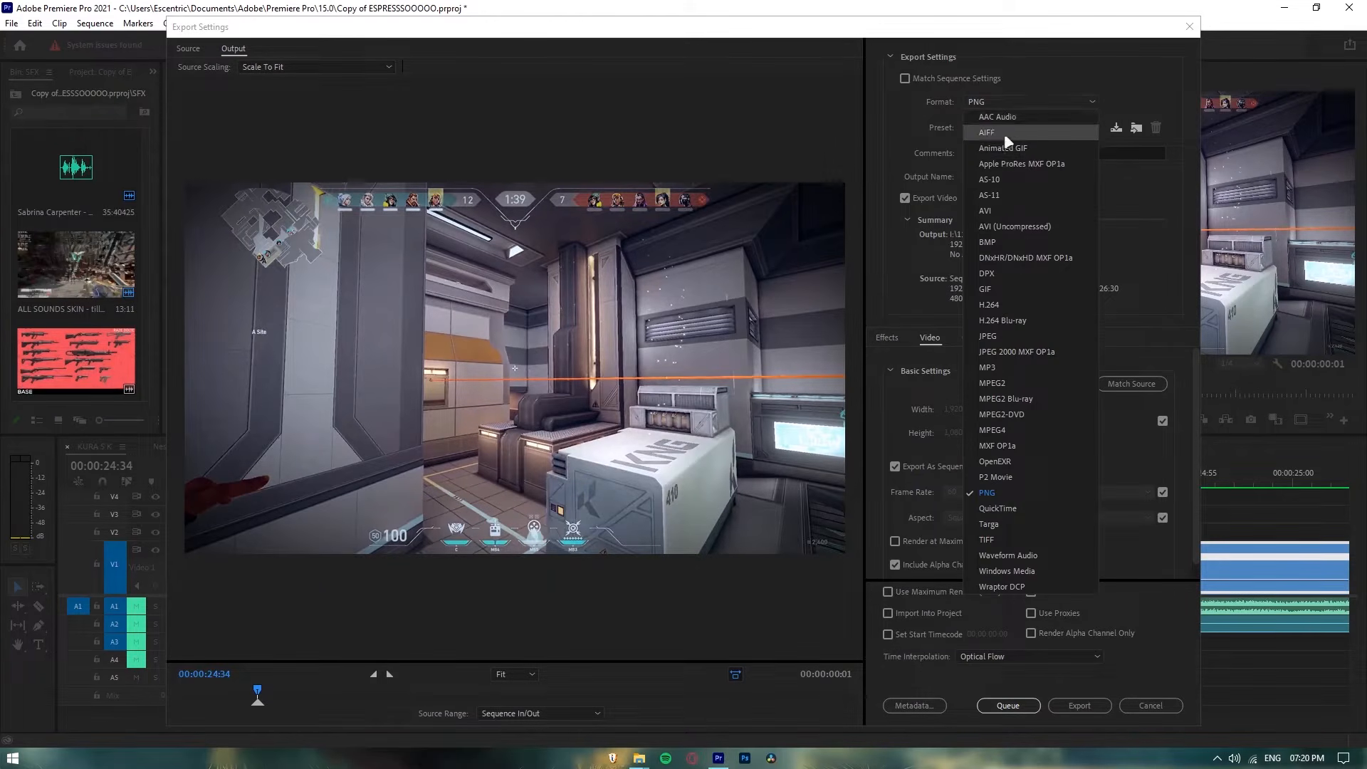
click(1000, 489)
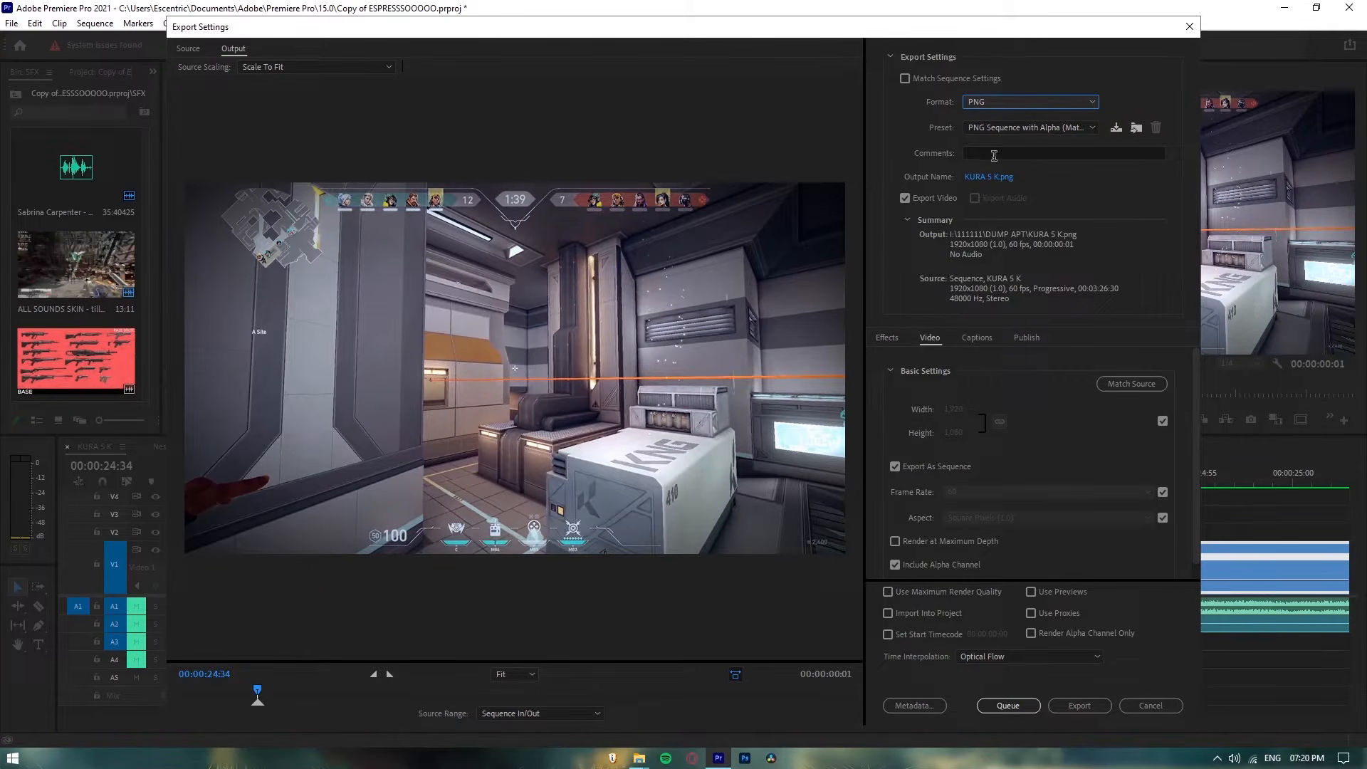
Step: Name the output file transit in the Pictures folder and export the frame
click(984, 175)
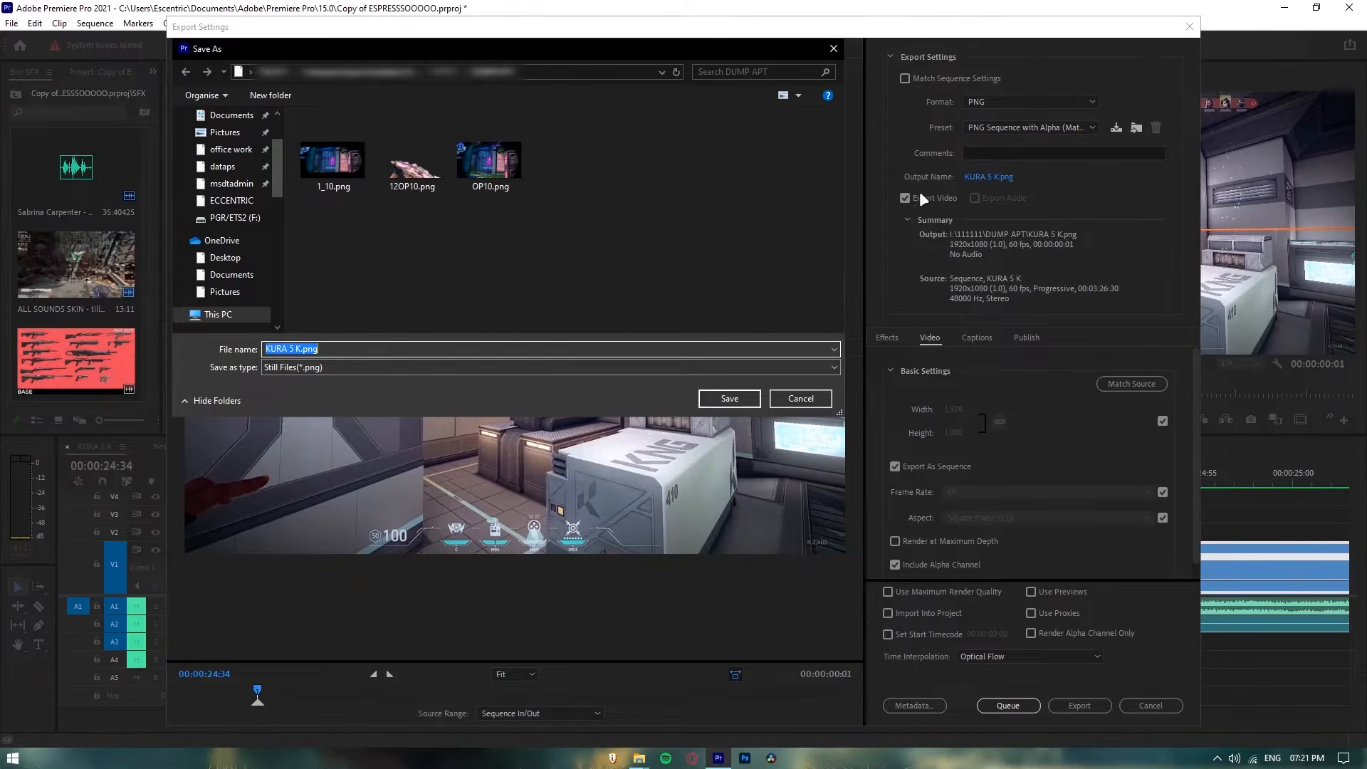
click(443, 72)
click(223, 150)
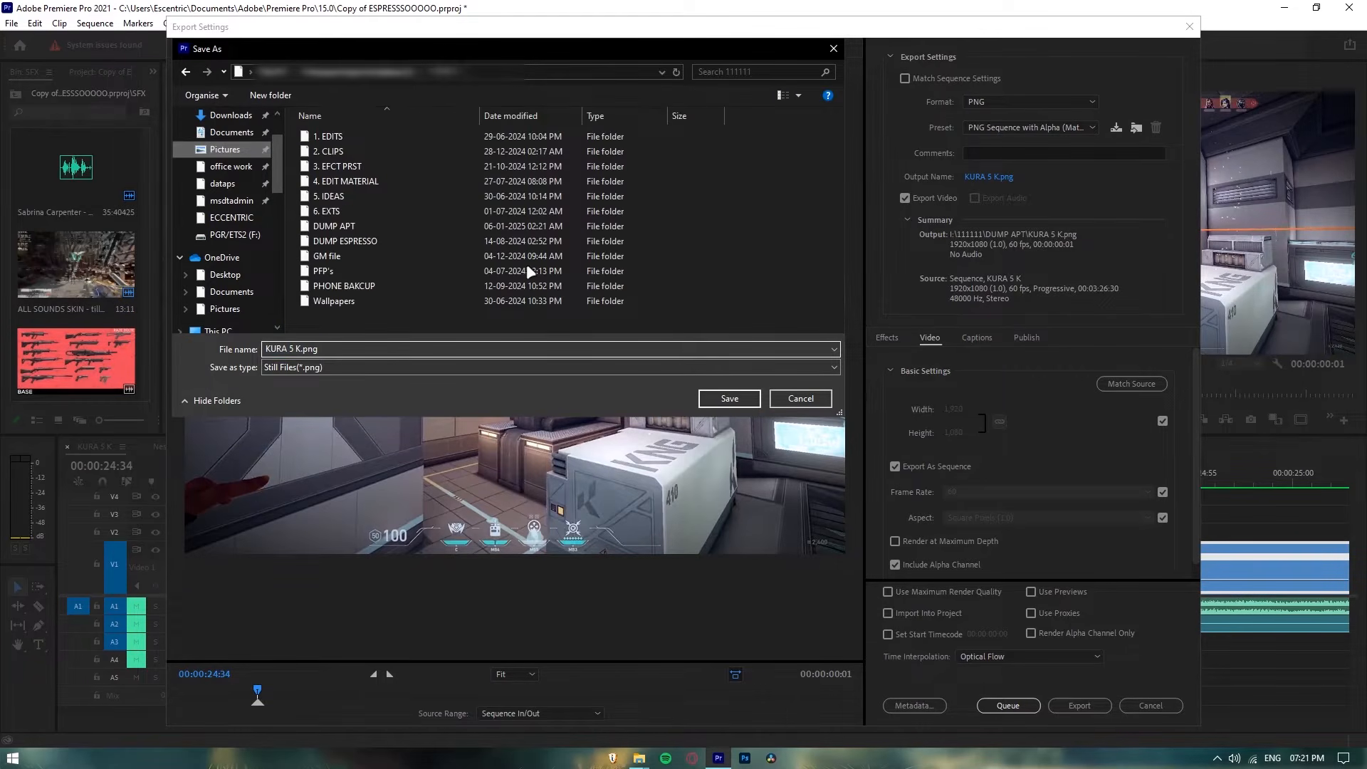
click(344, 350)
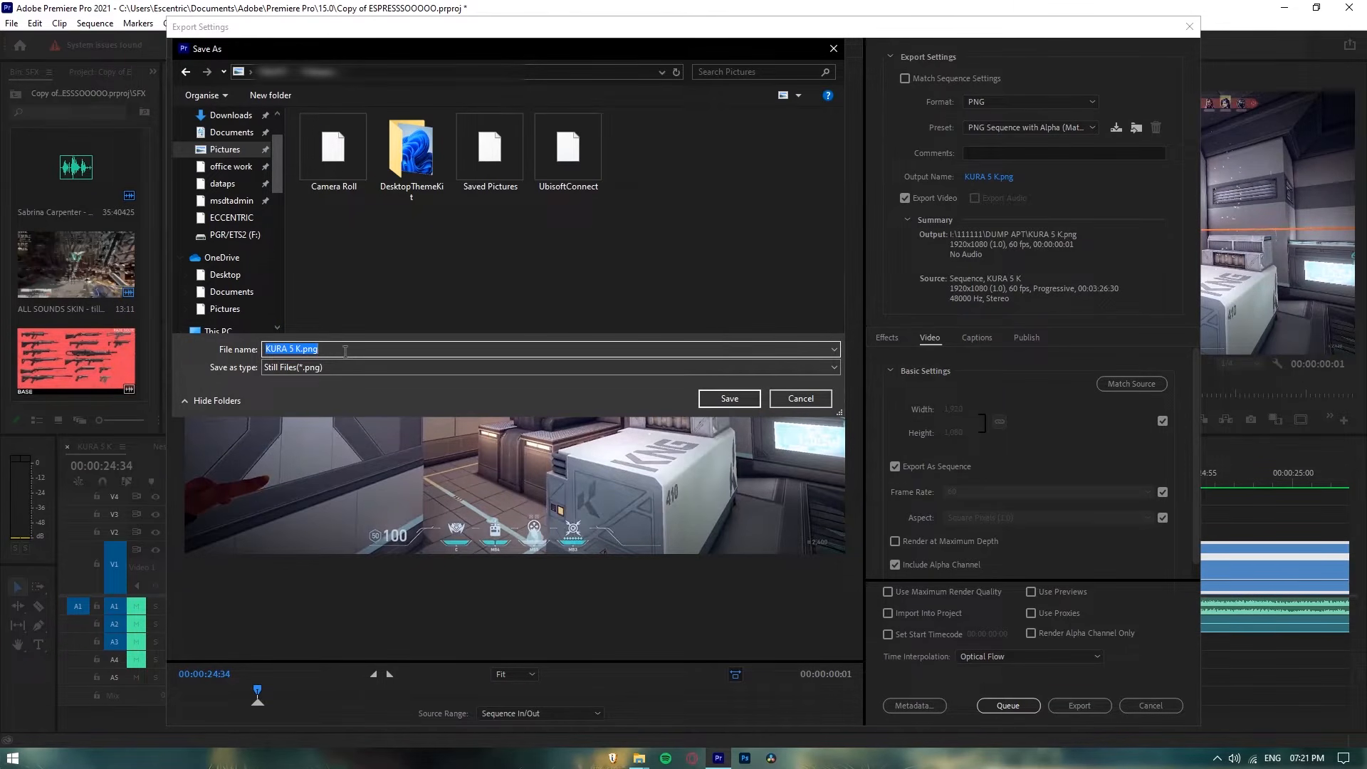
text(transit)
click(723, 399)
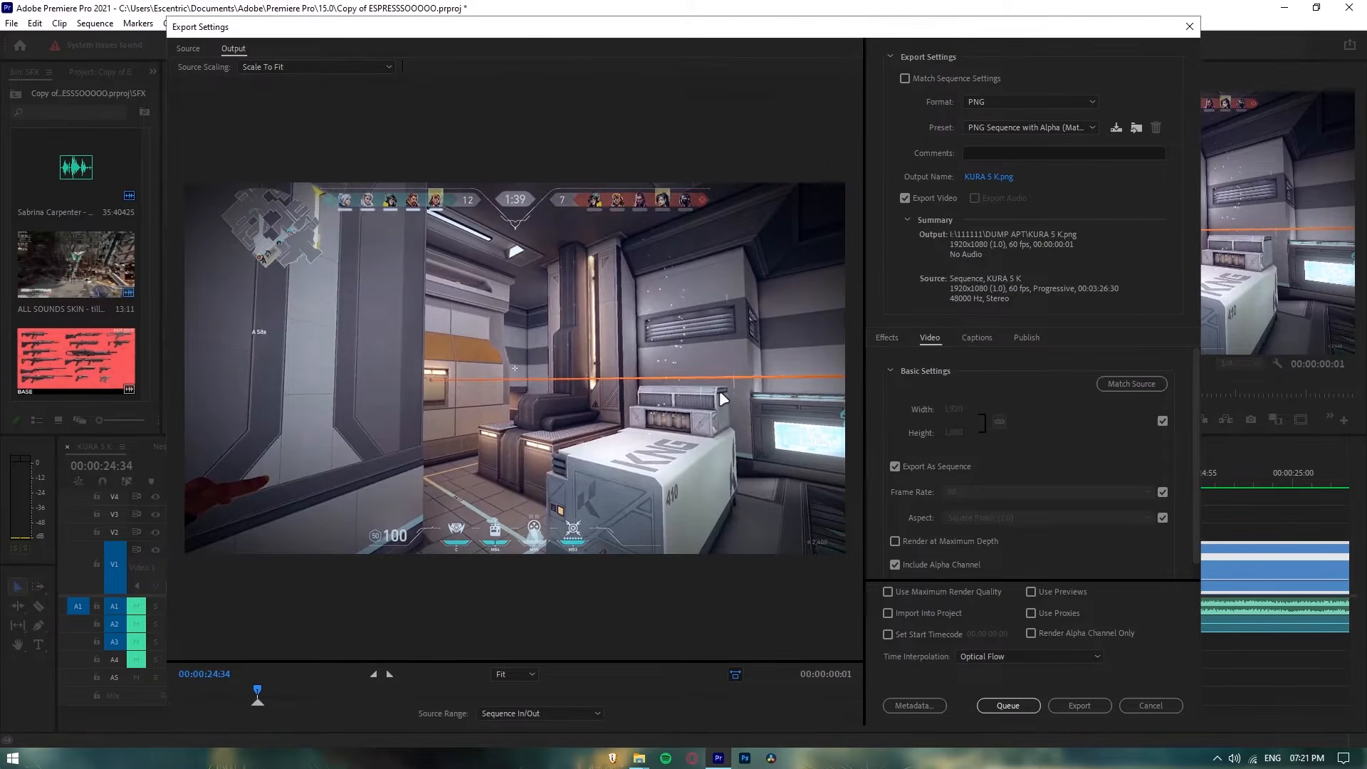
click(1076, 704)
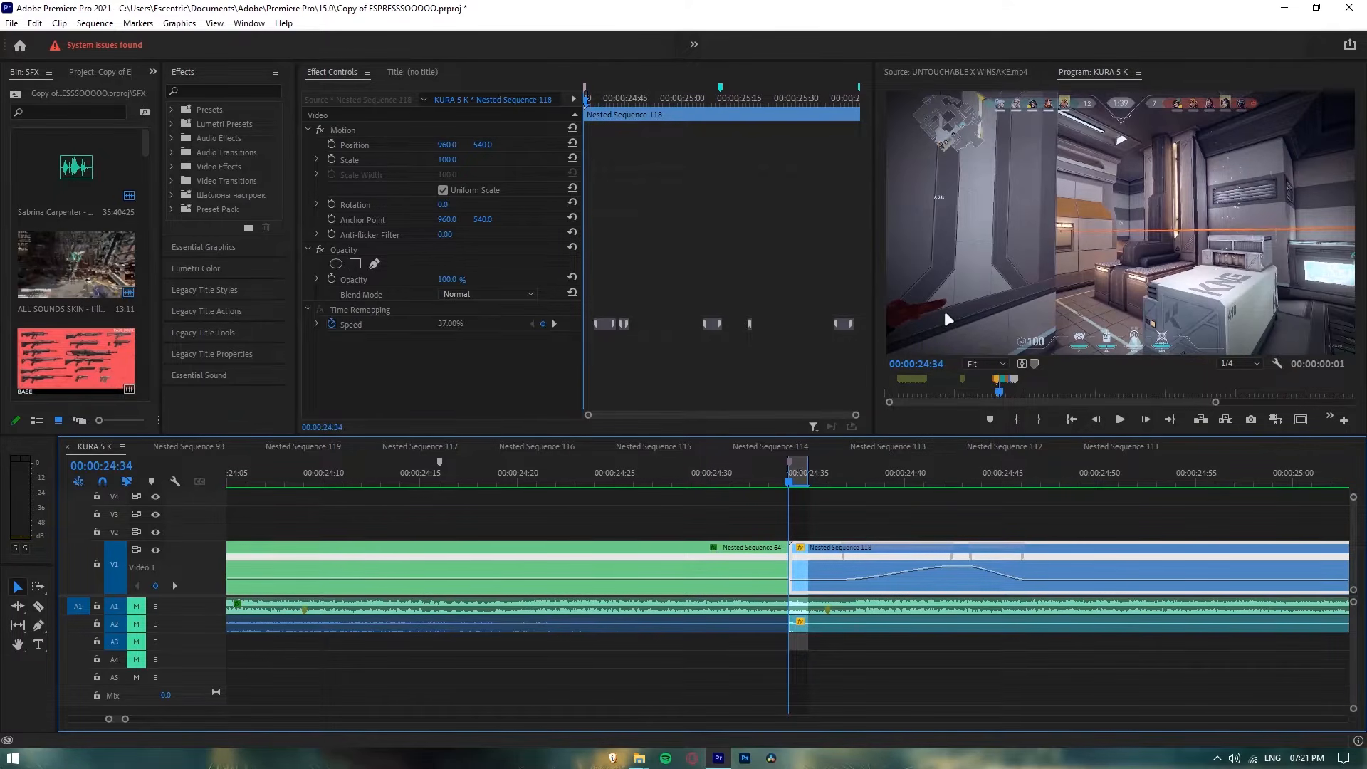
Step: Switch to Photoshop, select the whole hand in transit0.png with Quick Selection, and copy it to a new layer
click(744, 758)
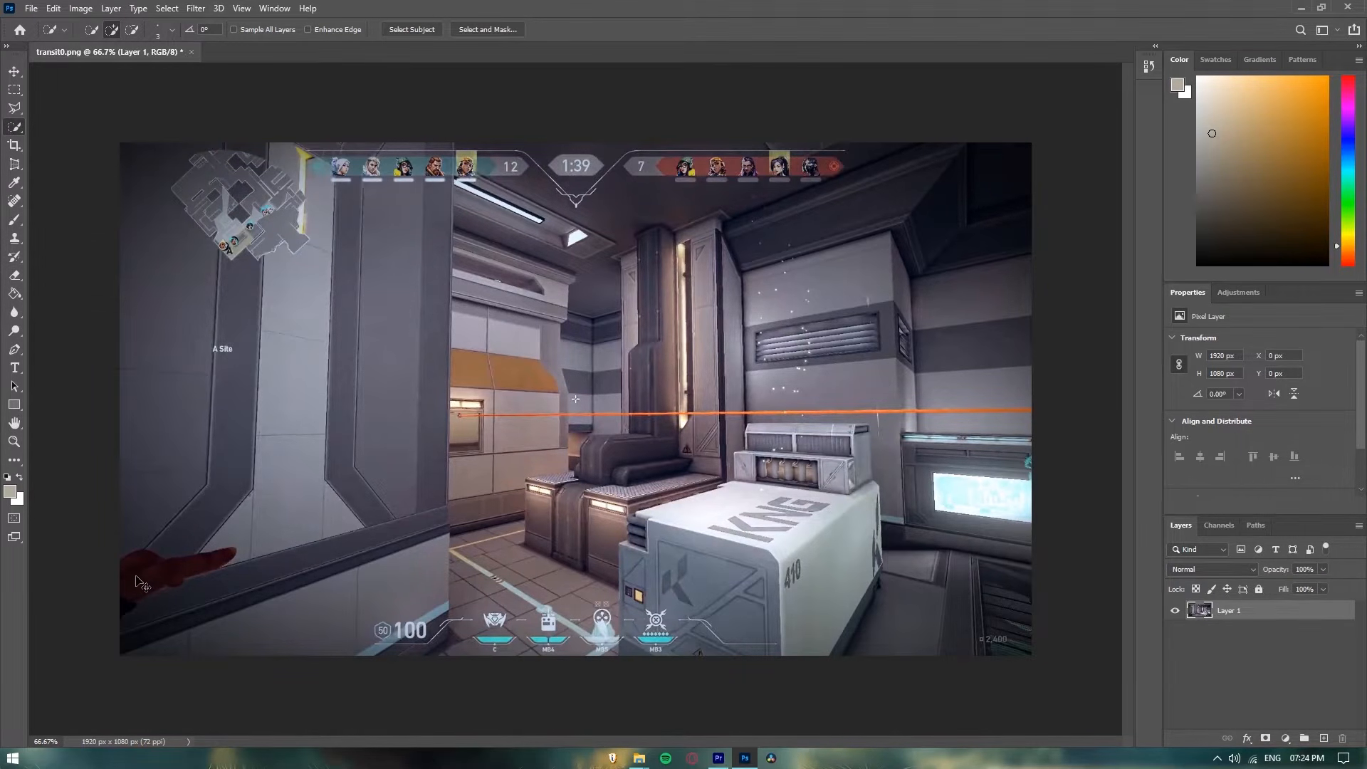
key(ctrl+plus)
key(ctrl+plus)
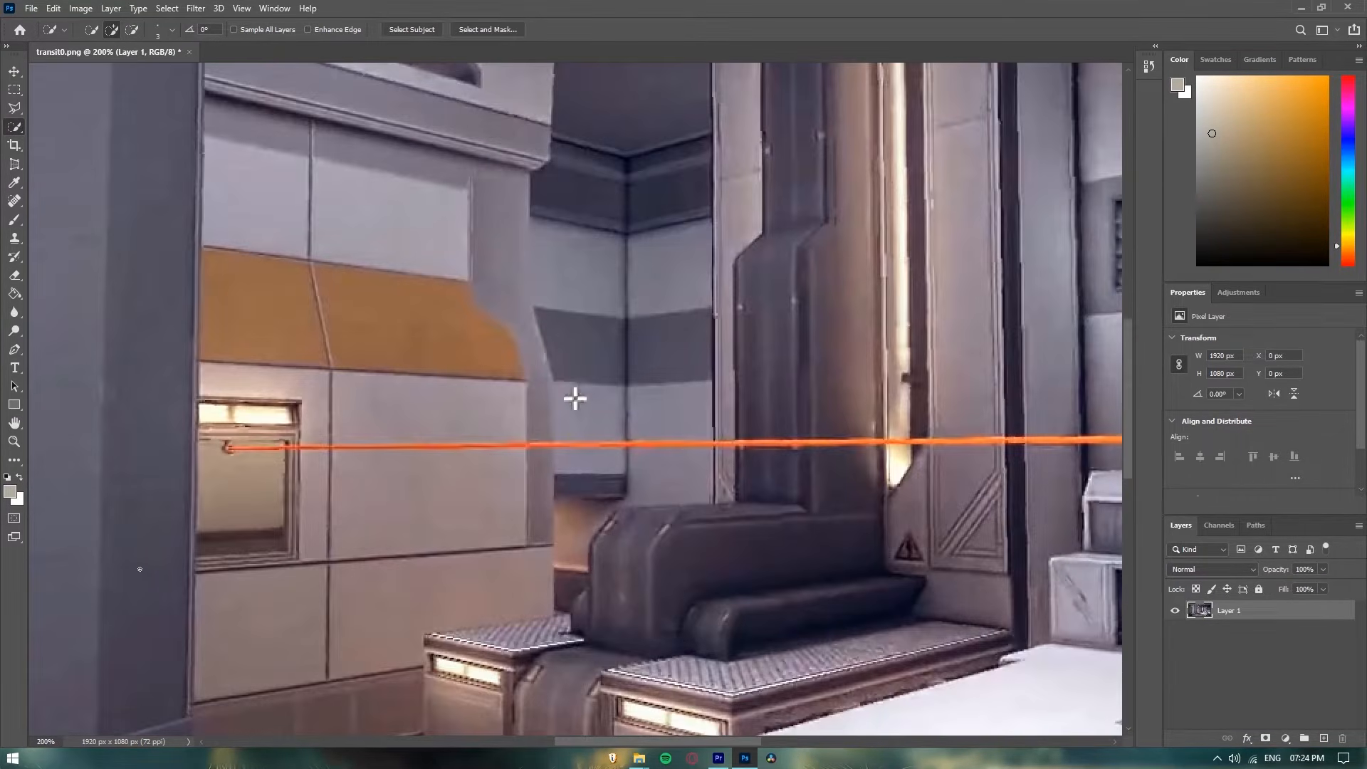
drag(609, 742, 394, 742)
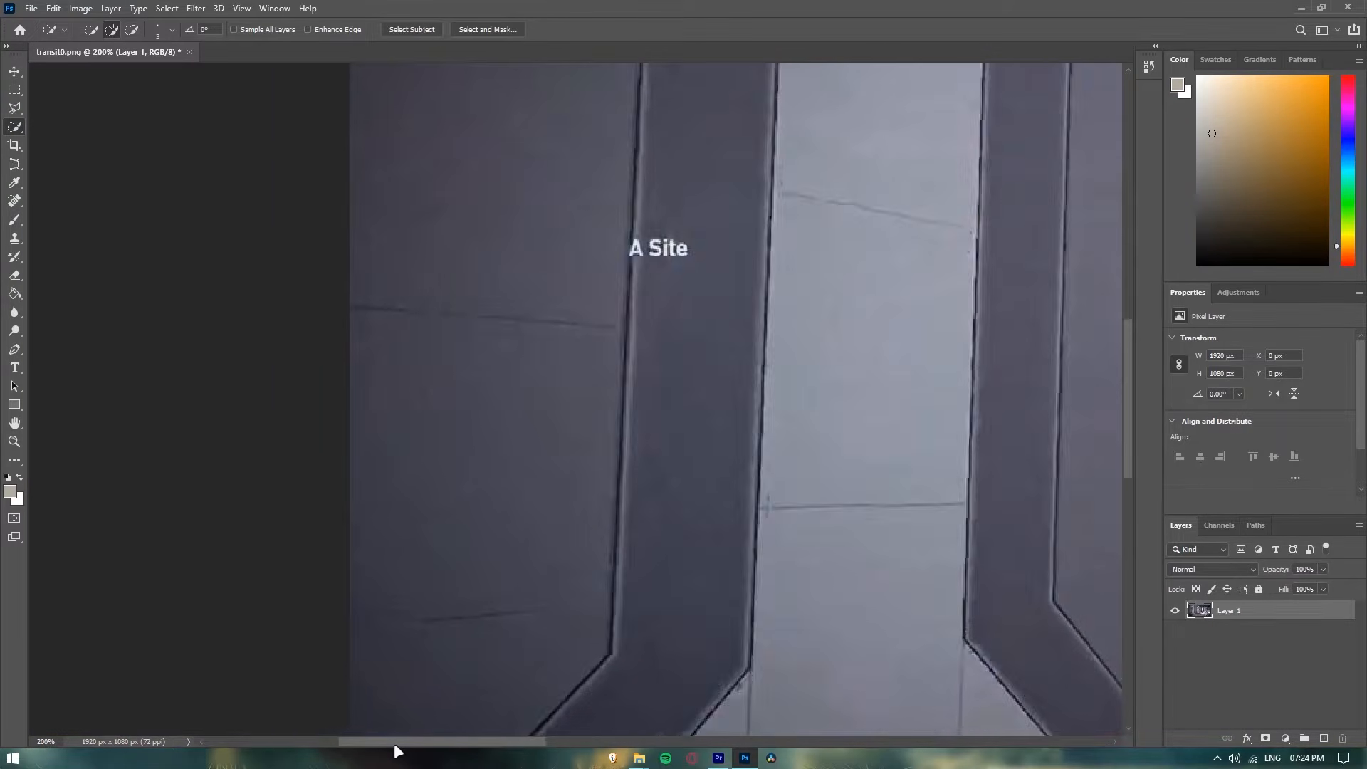
drag(1129, 434, 1121, 544)
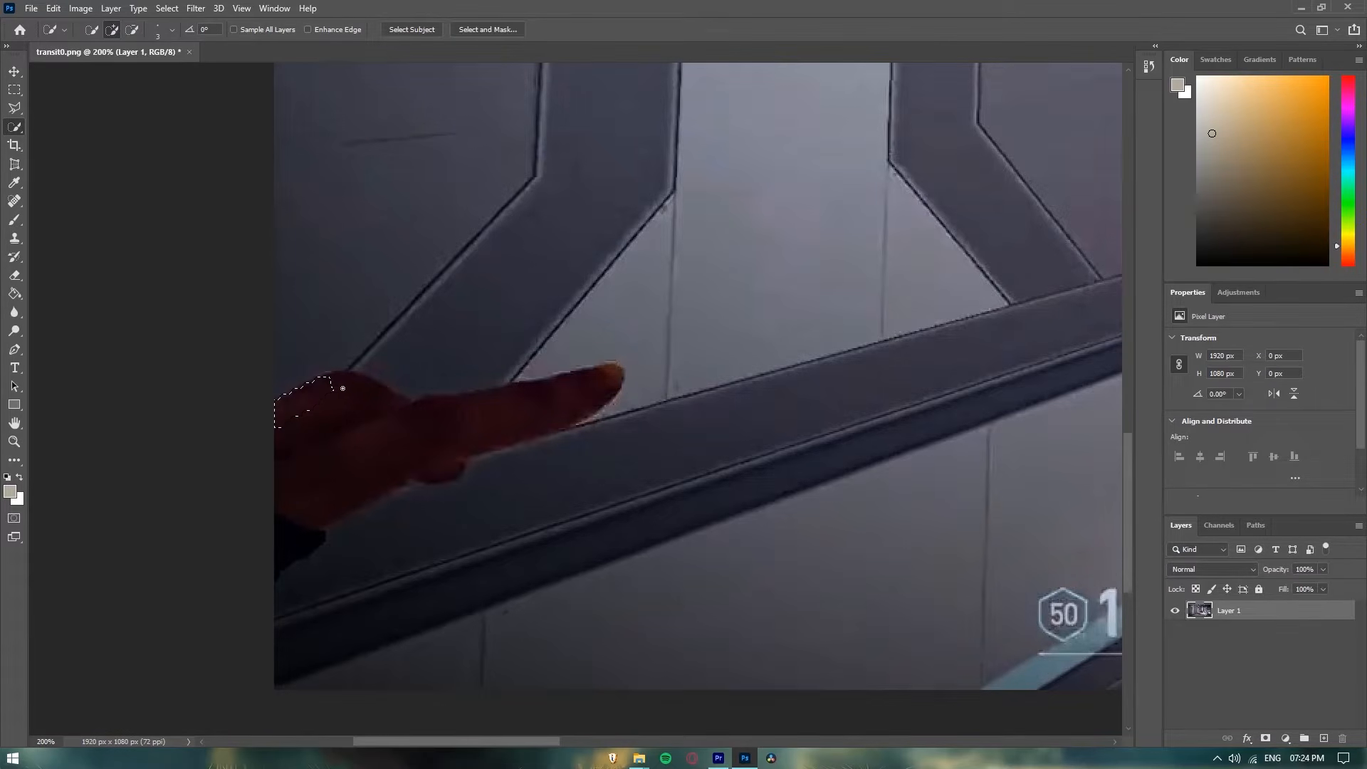
mouse_move(333, 472)
mouse_down()
mouse_move(507, 425)
mouse_move(578, 384)
mouse_move(463, 397)
mouse_move(498, 390)
mouse_up()
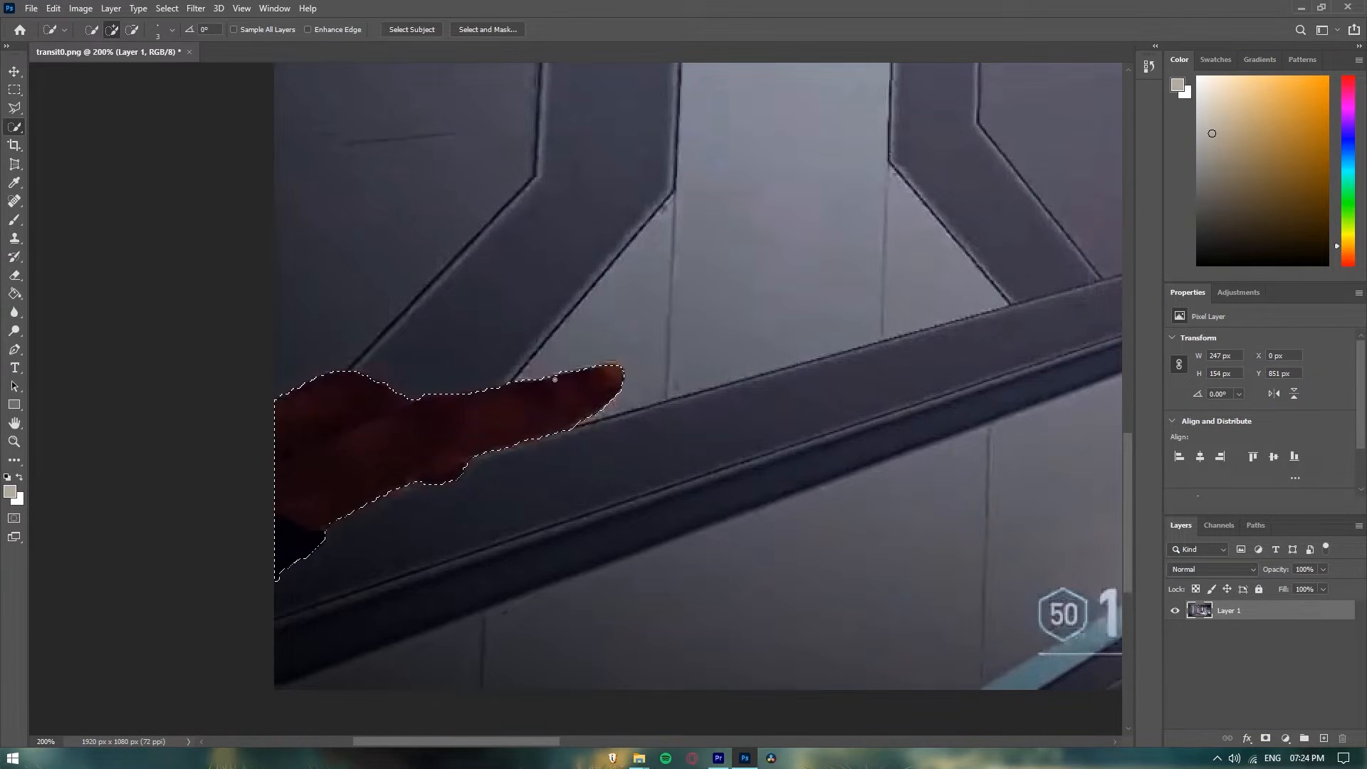
click(617, 367)
key(ctrl+j)
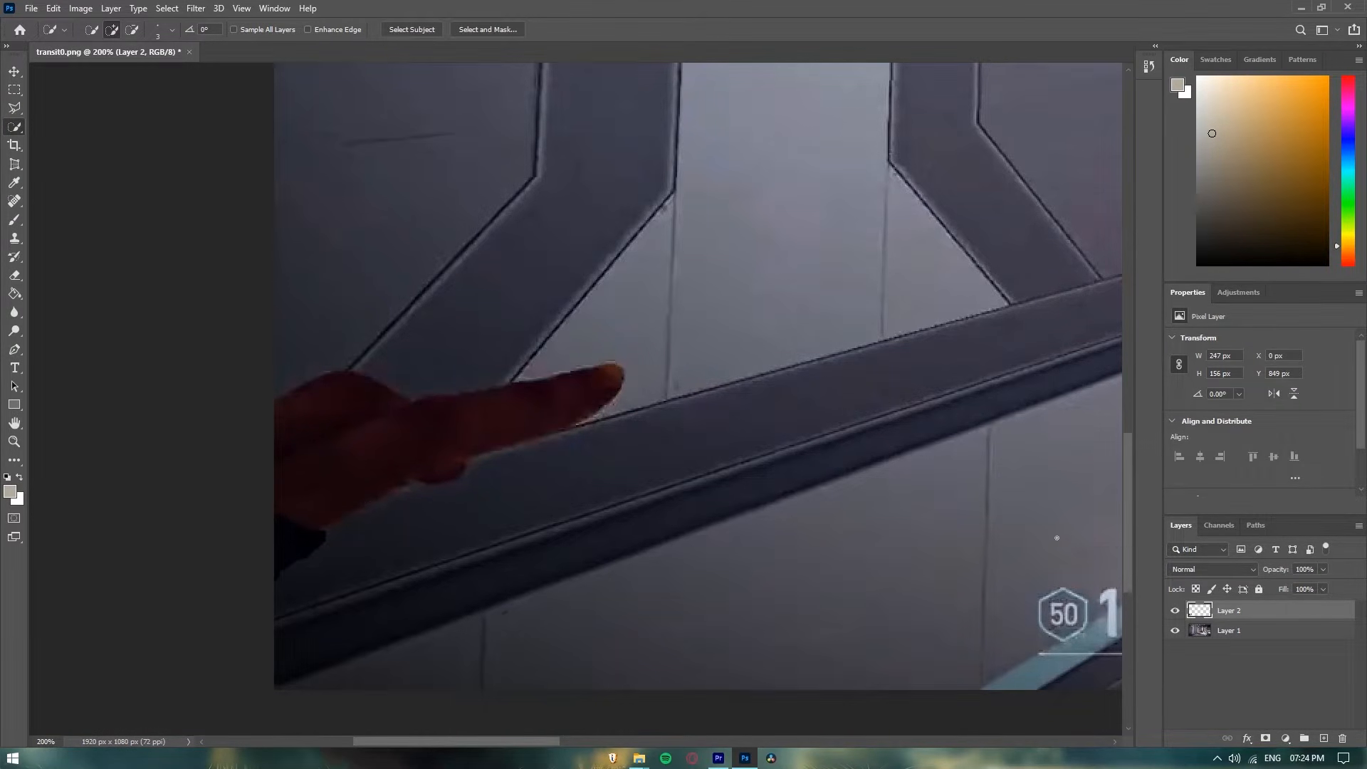
Step: Hide the original Layer 1 and quick-export the isolated hand as a PNG named hand
click(1176, 632)
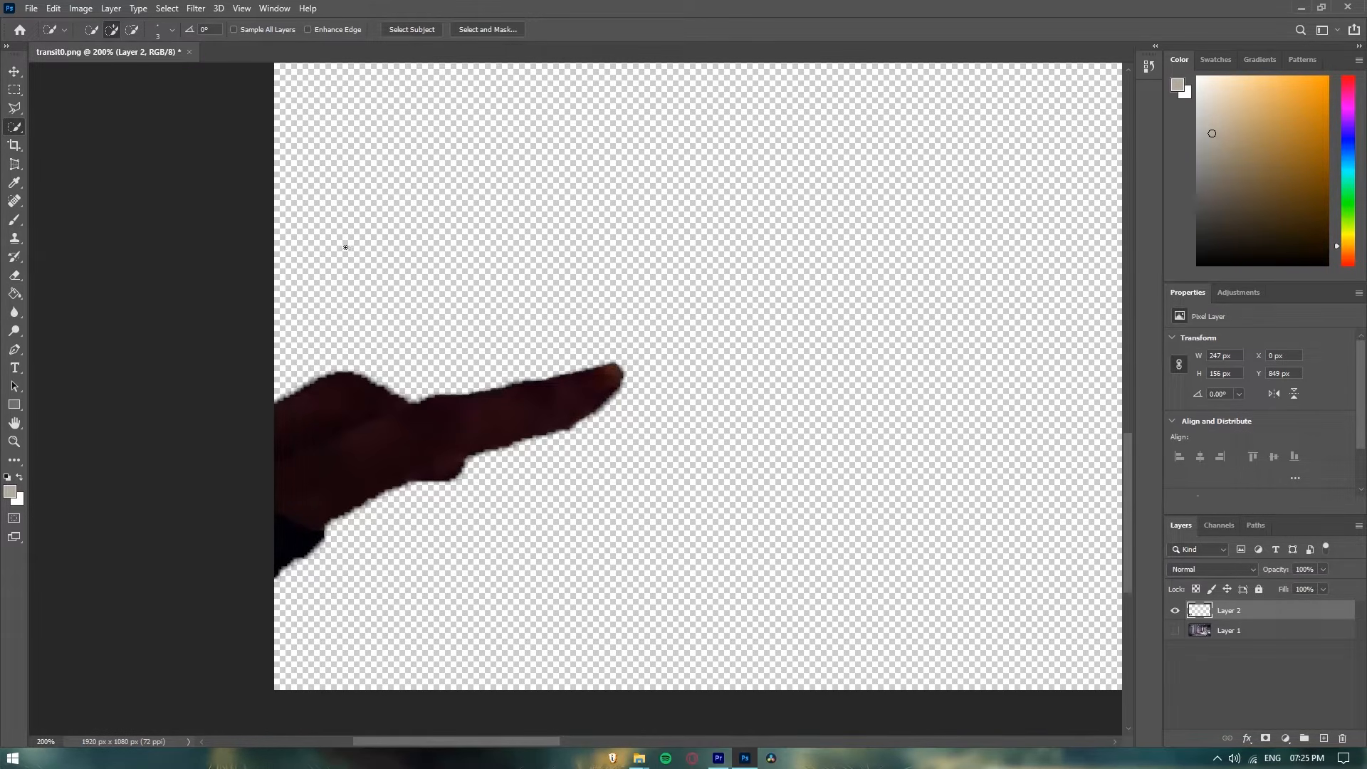
click(27, 10)
mouse_move(75, 215)
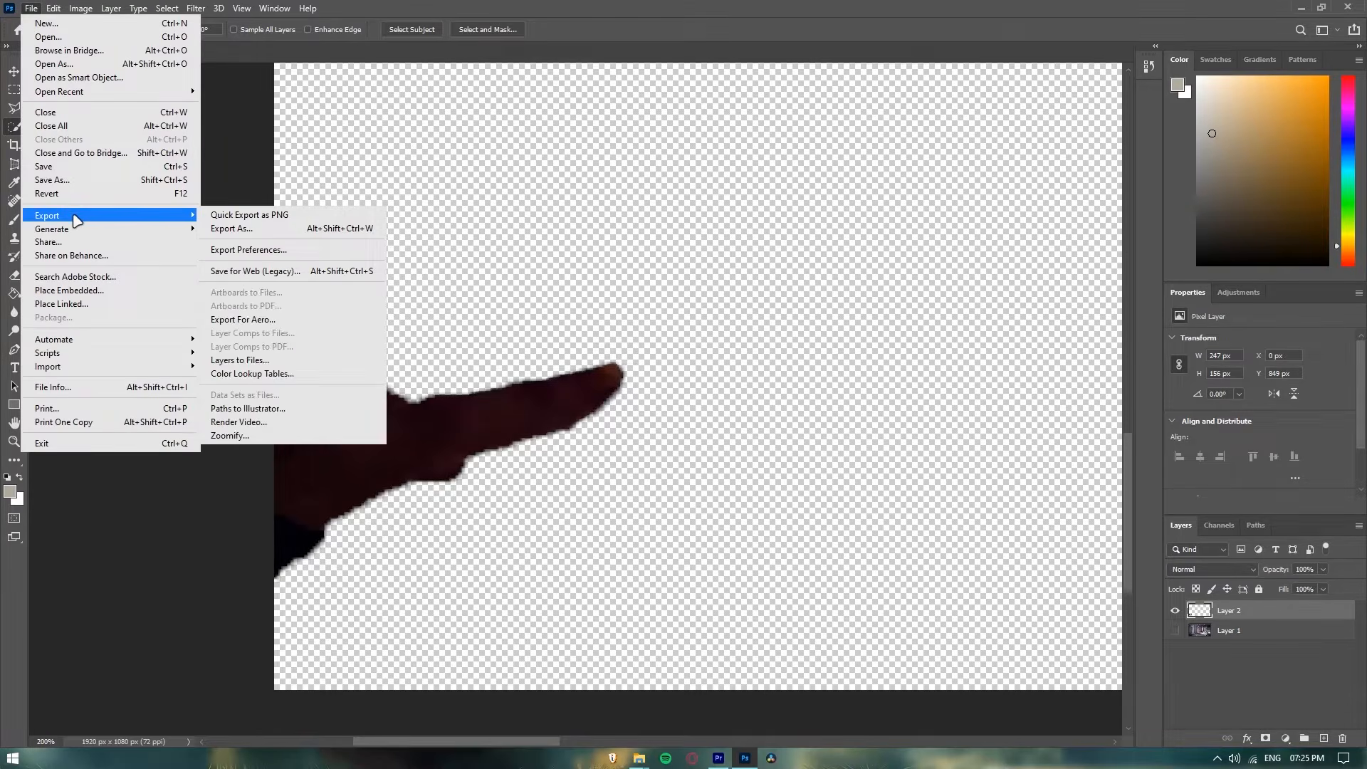
click(262, 215)
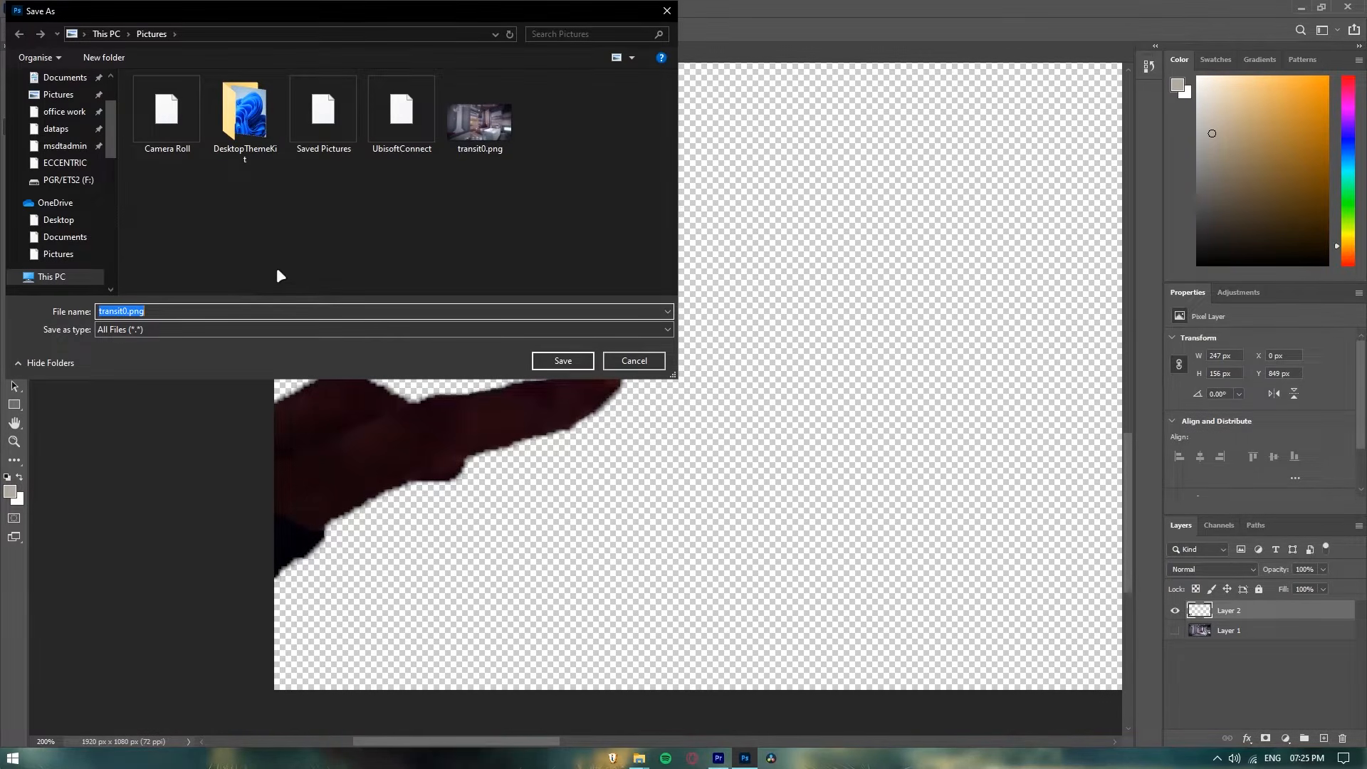
text(hand)
click(549, 354)
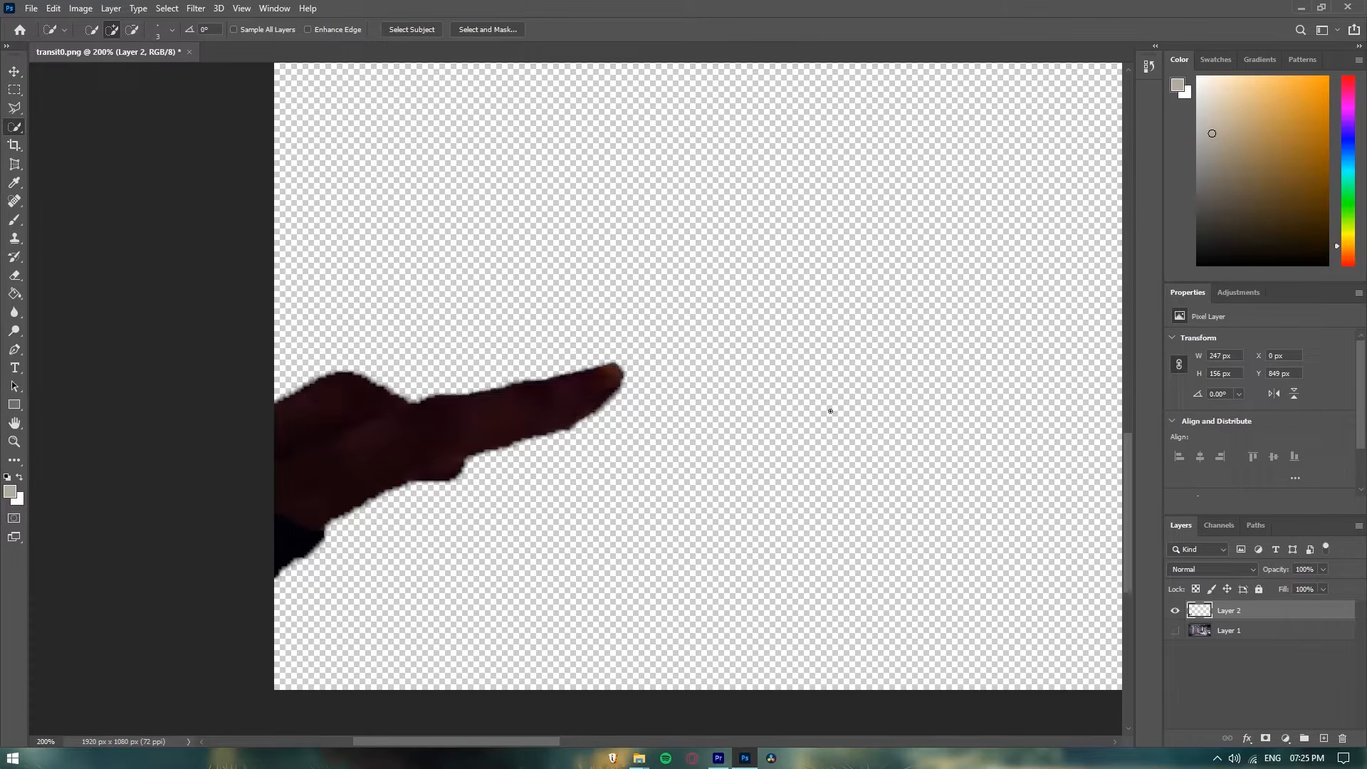
Step: Undo the hand layer copy, fill the restored hand selection on Layer 1 with Content-Aware, and deselect
key(ctrl+z)
key(ctrl+z)
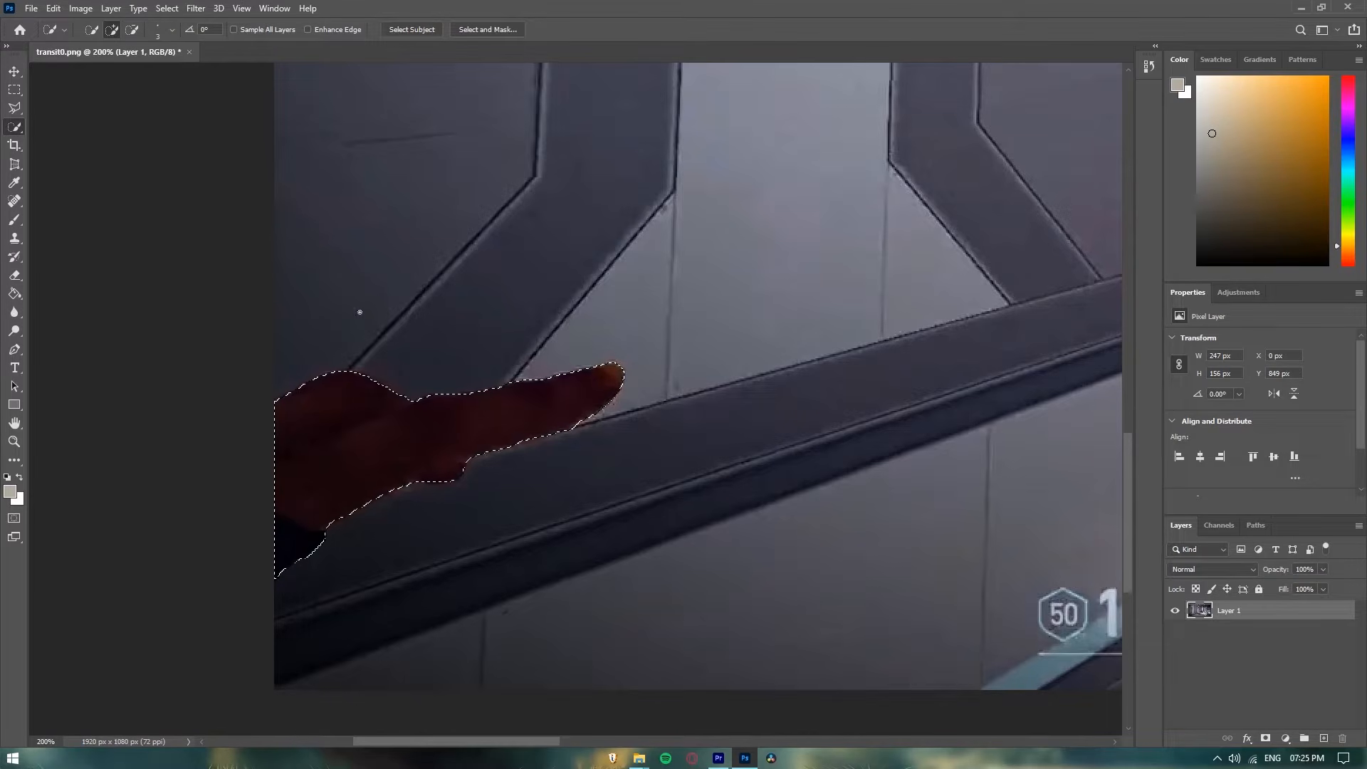
key(shift+BackSpace)
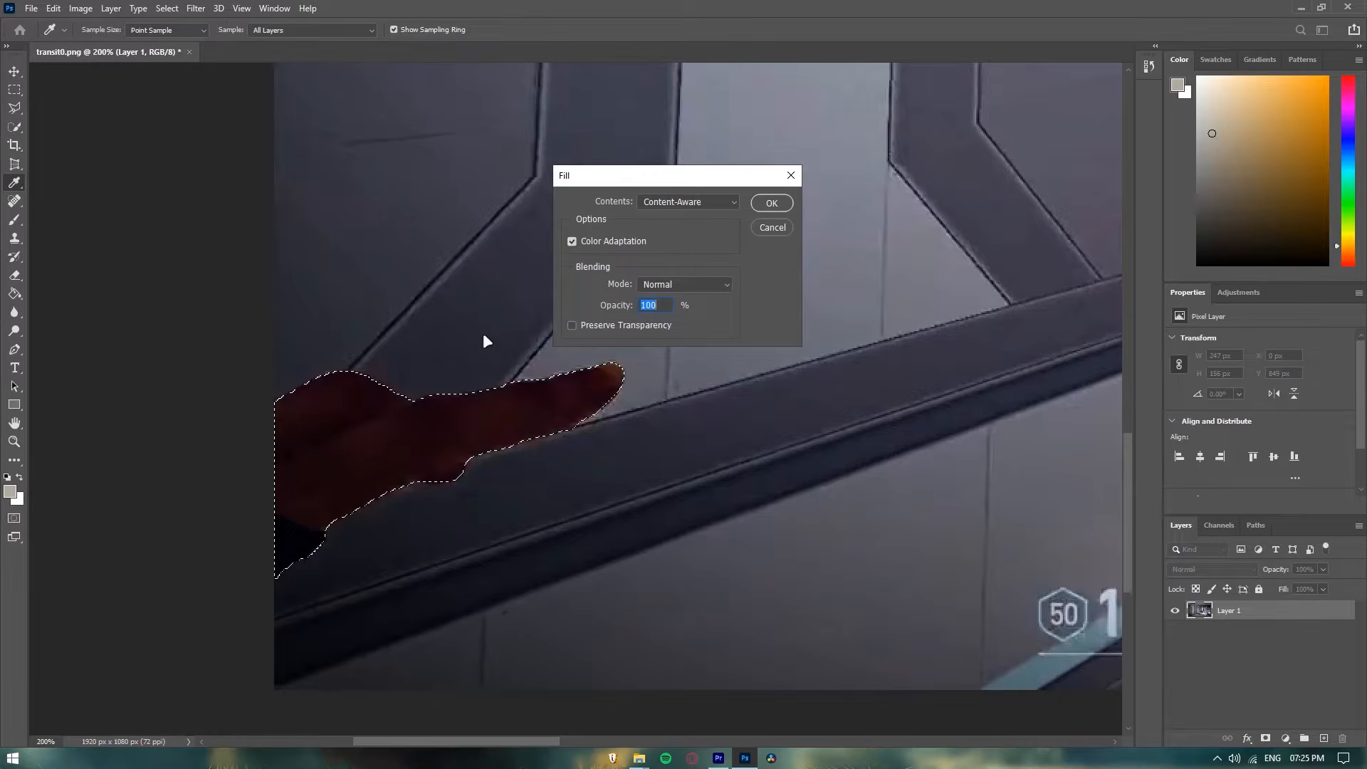
click(660, 201)
click(671, 261)
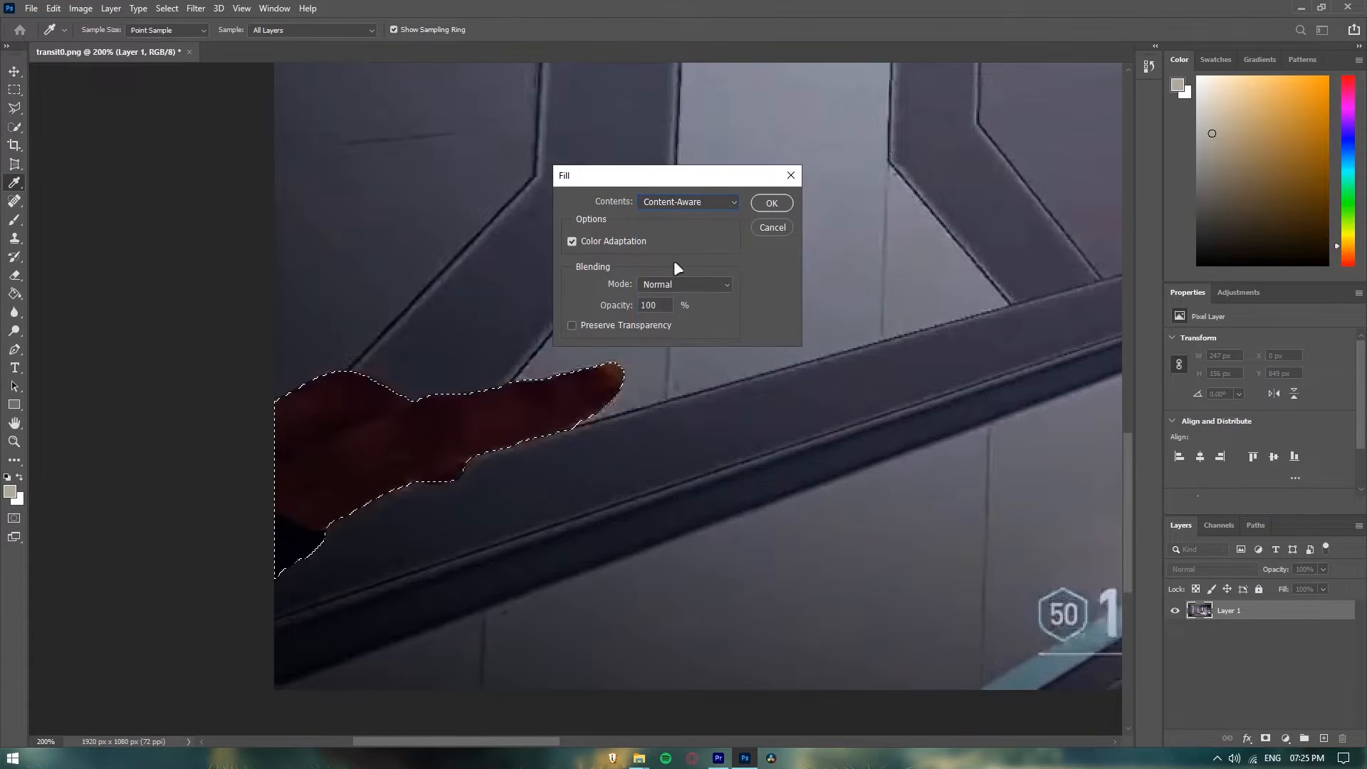
click(772, 203)
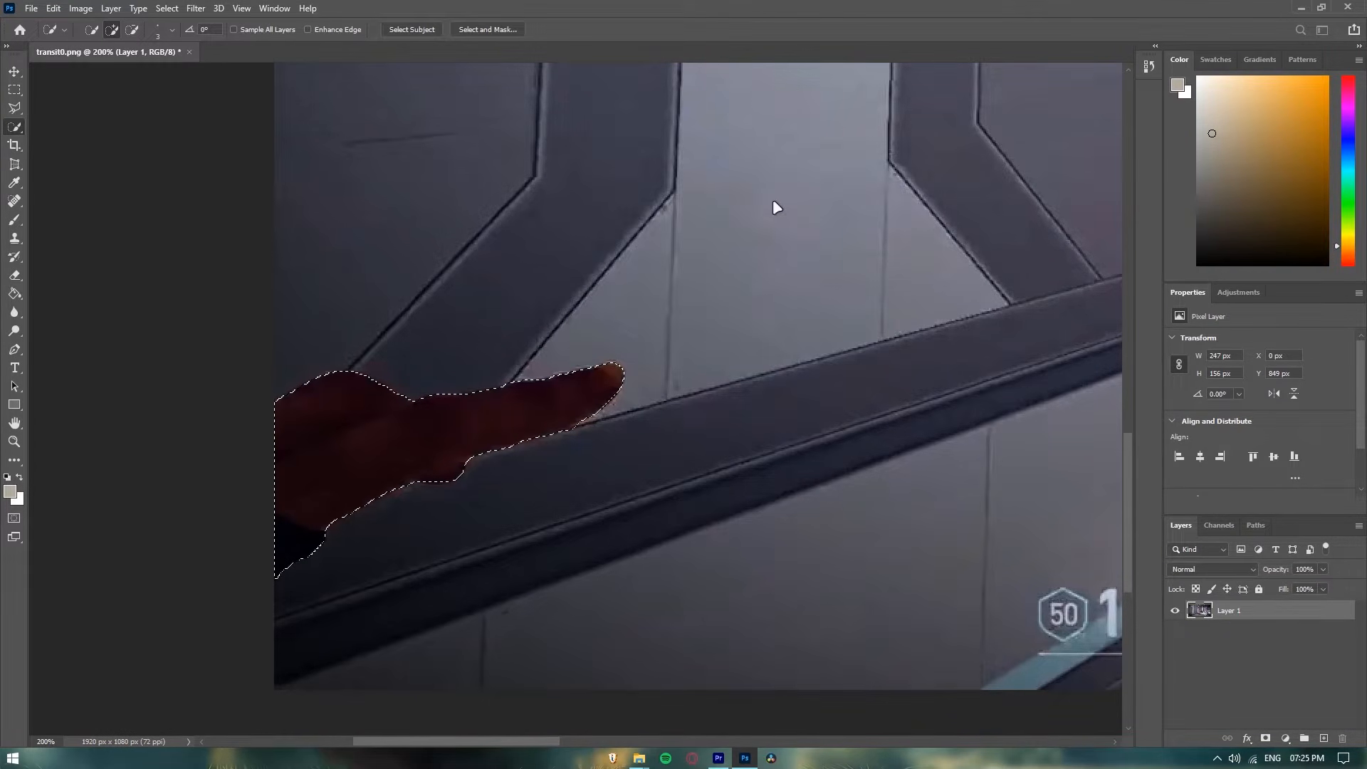
right_click(491, 430)
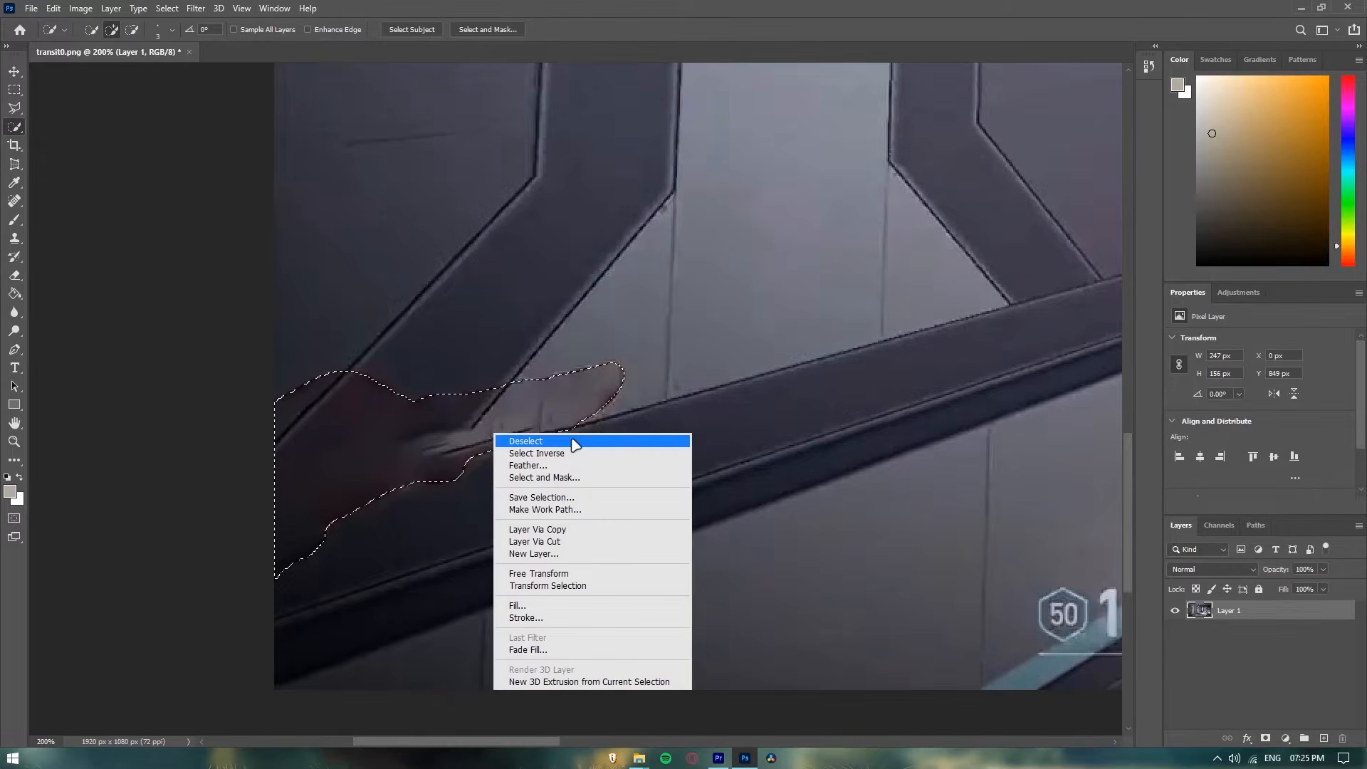
click(541, 440)
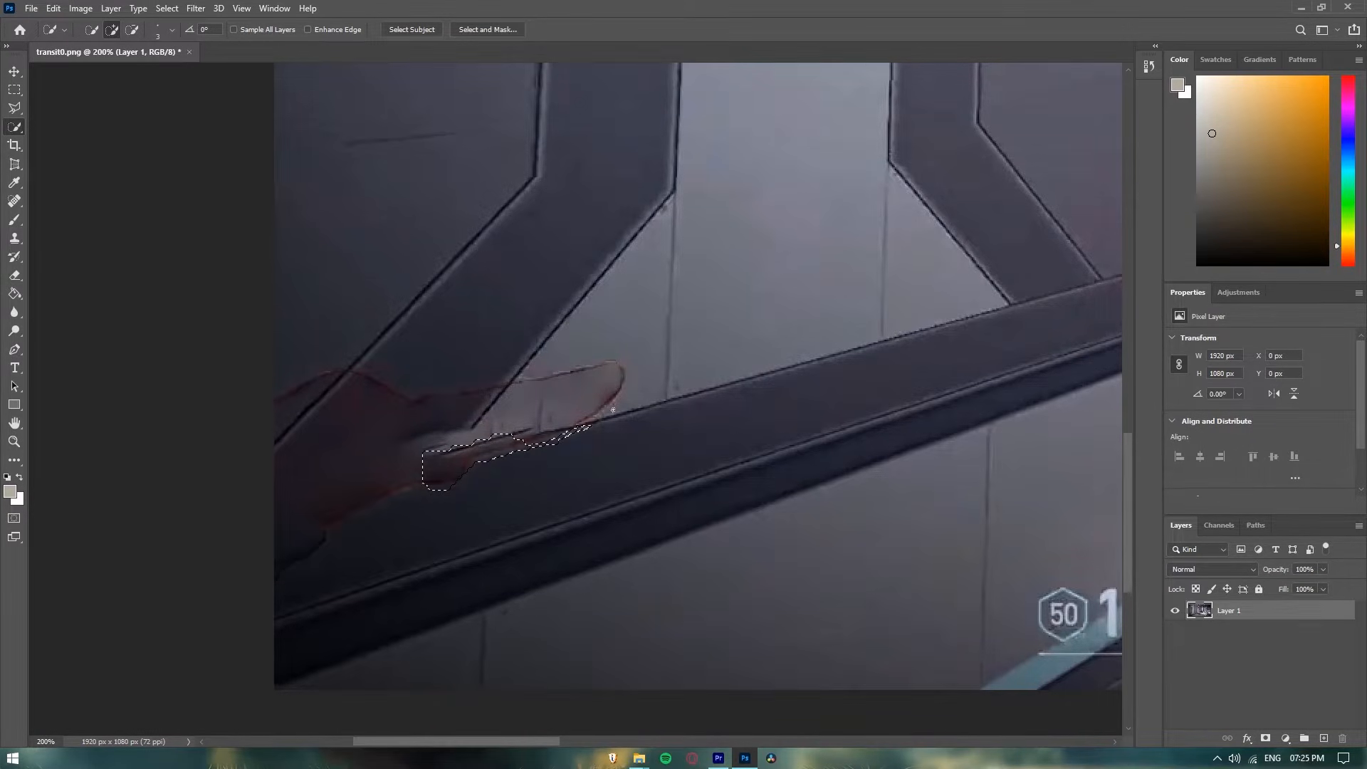
Step: Quick-select the reddish remnants of the hand, subtract the excess beam area, and fill the selection with Content-Aware
drag(598, 377, 375, 391)
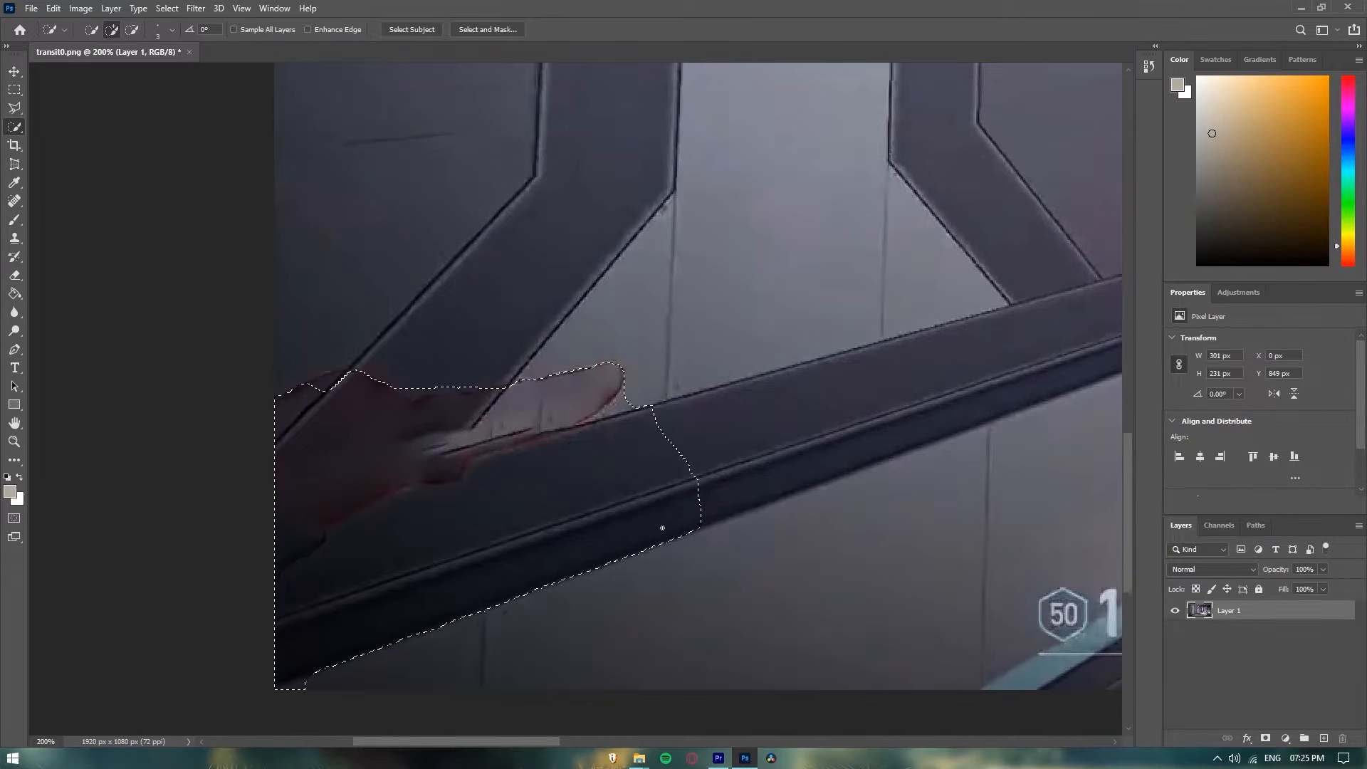
key(alt)
drag(549, 567, 732, 461)
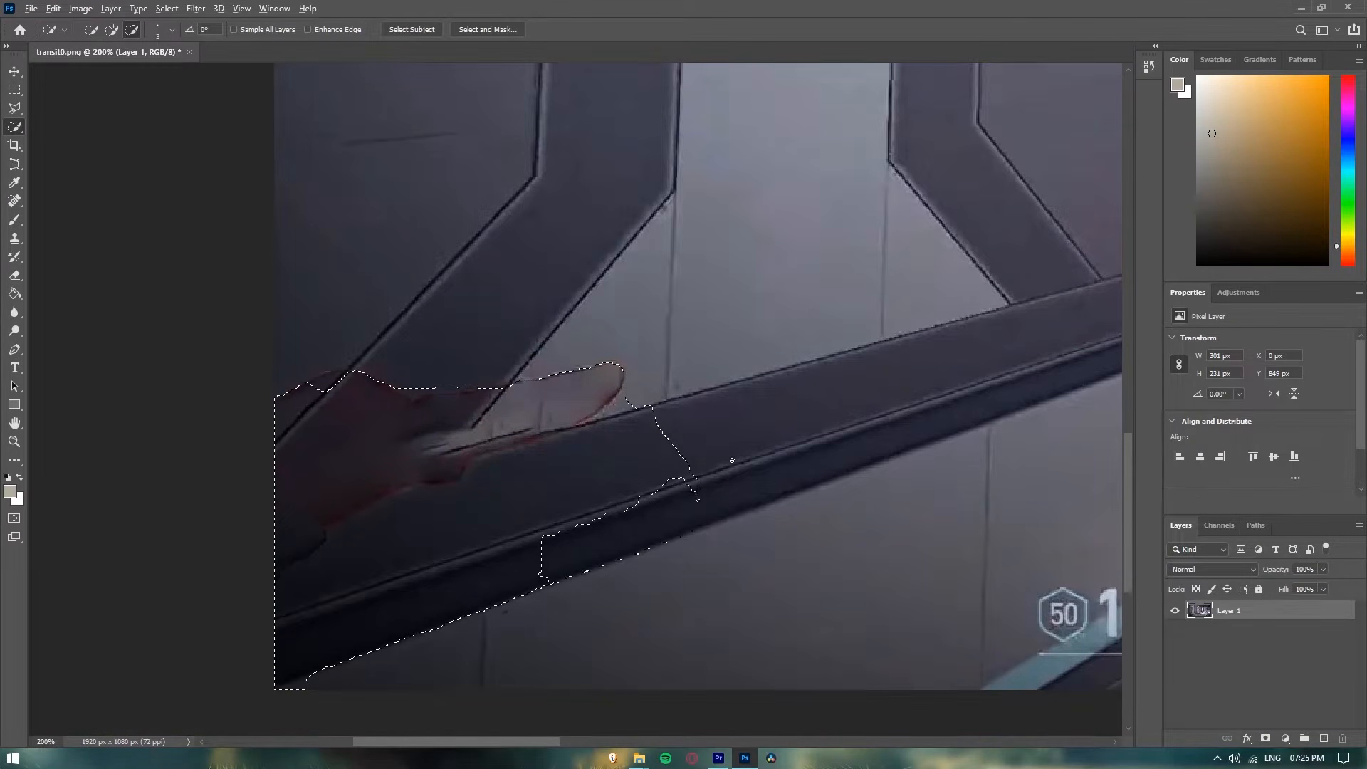
mouse_move(567, 533)
mouse_down()
mouse_move(538, 539)
mouse_move(613, 465)
mouse_move(390, 600)
mouse_move(404, 573)
mouse_up()
mouse_move(525, 434)
mouse_down()
mouse_move(463, 473)
mouse_move(487, 471)
mouse_up()
drag(628, 408, 535, 400)
drag(400, 436, 285, 431)
drag(605, 398, 341, 377)
mouse_move(435, 456)
mouse_down()
mouse_move(386, 454)
mouse_move(441, 491)
mouse_move(606, 388)
mouse_move(320, 427)
mouse_up()
right_click(330, 446)
click(353, 618)
key(Return)
key(ctrl+d)
Step: Clean up the remaining hand smudges along the beam with repeated small selections and Content-Aware fills
drag(512, 420, 585, 391)
key(Return)
drag(455, 449, 320, 467)
key(Return)
key(ctrl+d)
drag(479, 452, 558, 422)
key(shift+F5)
key(Return)
key(ctrl+d)
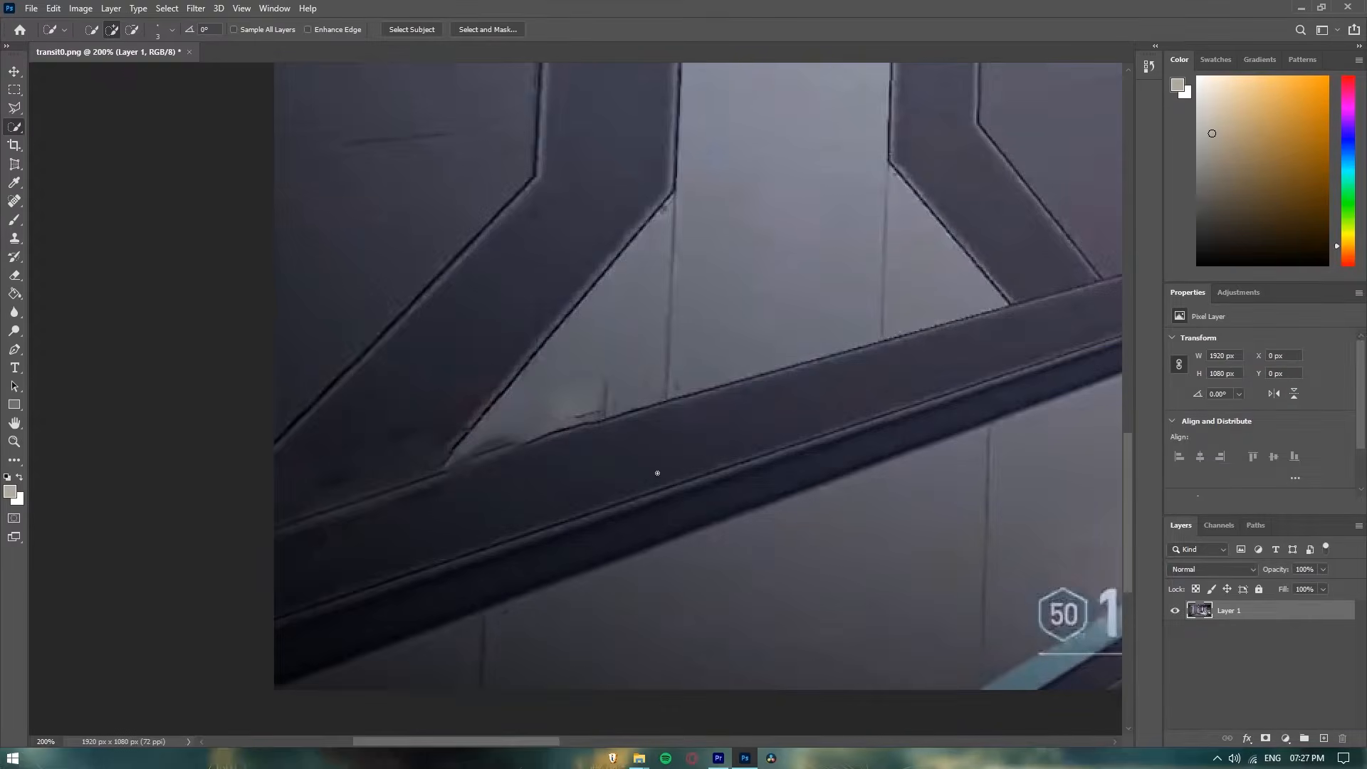
Step: Save the hand-free background image over transit0.png
scroll(653, 472, down, 2)
click(32, 9)
click(85, 169)
key(ctrl+minus)
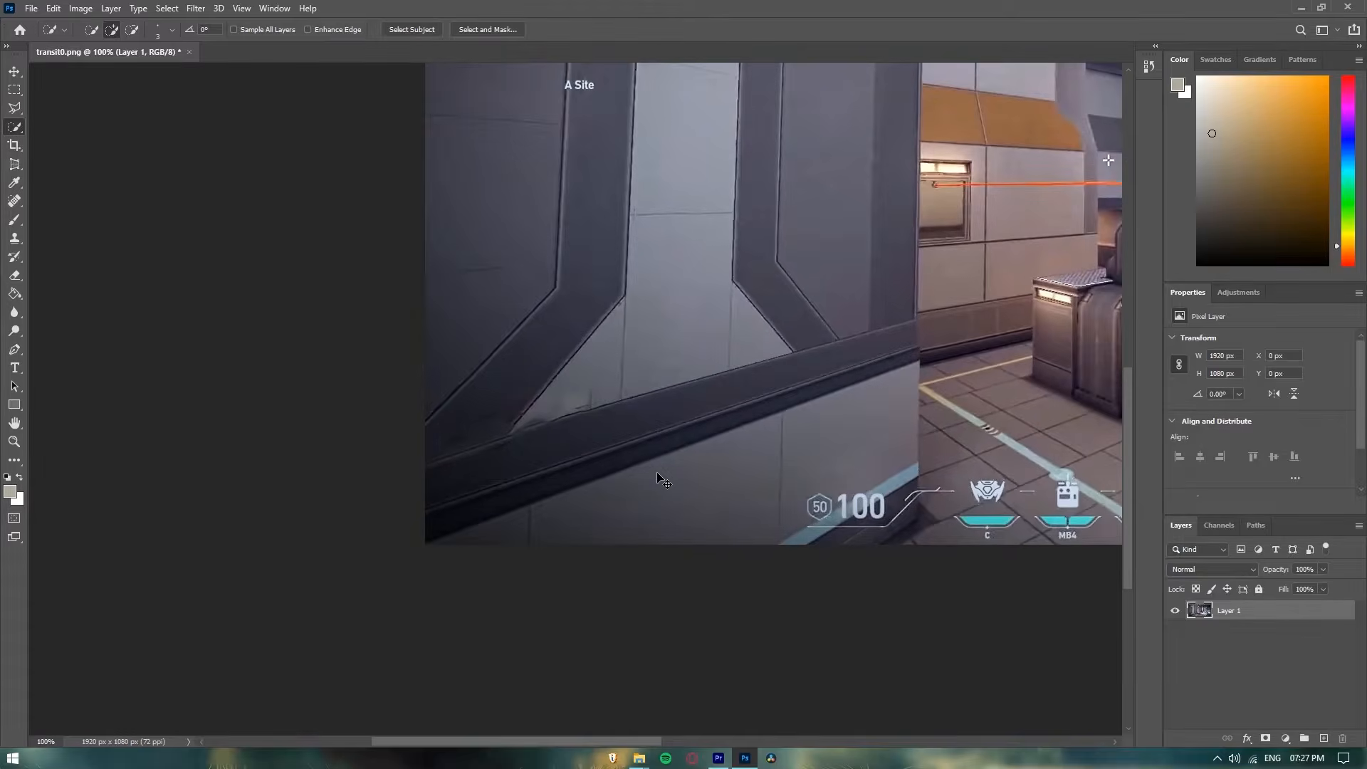
key(ctrl+minus)
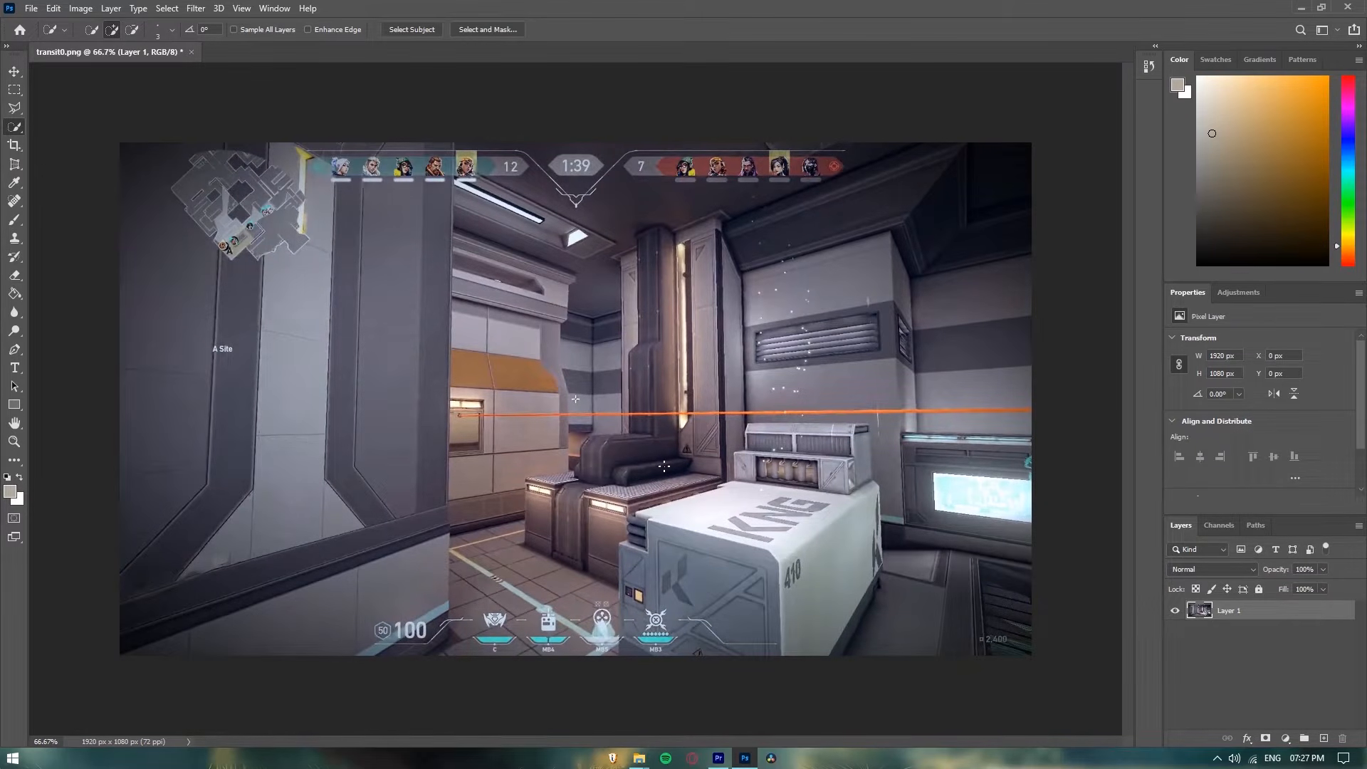
click(31, 7)
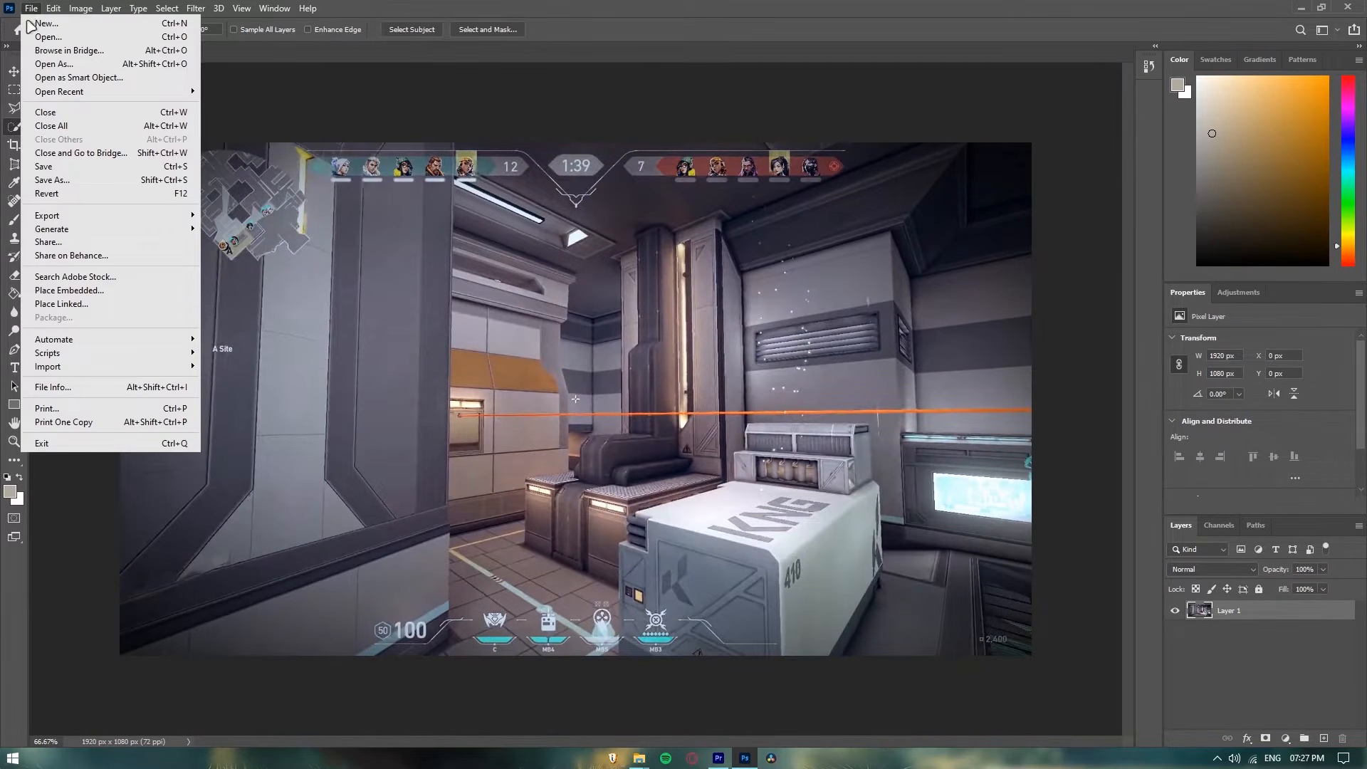
click(83, 168)
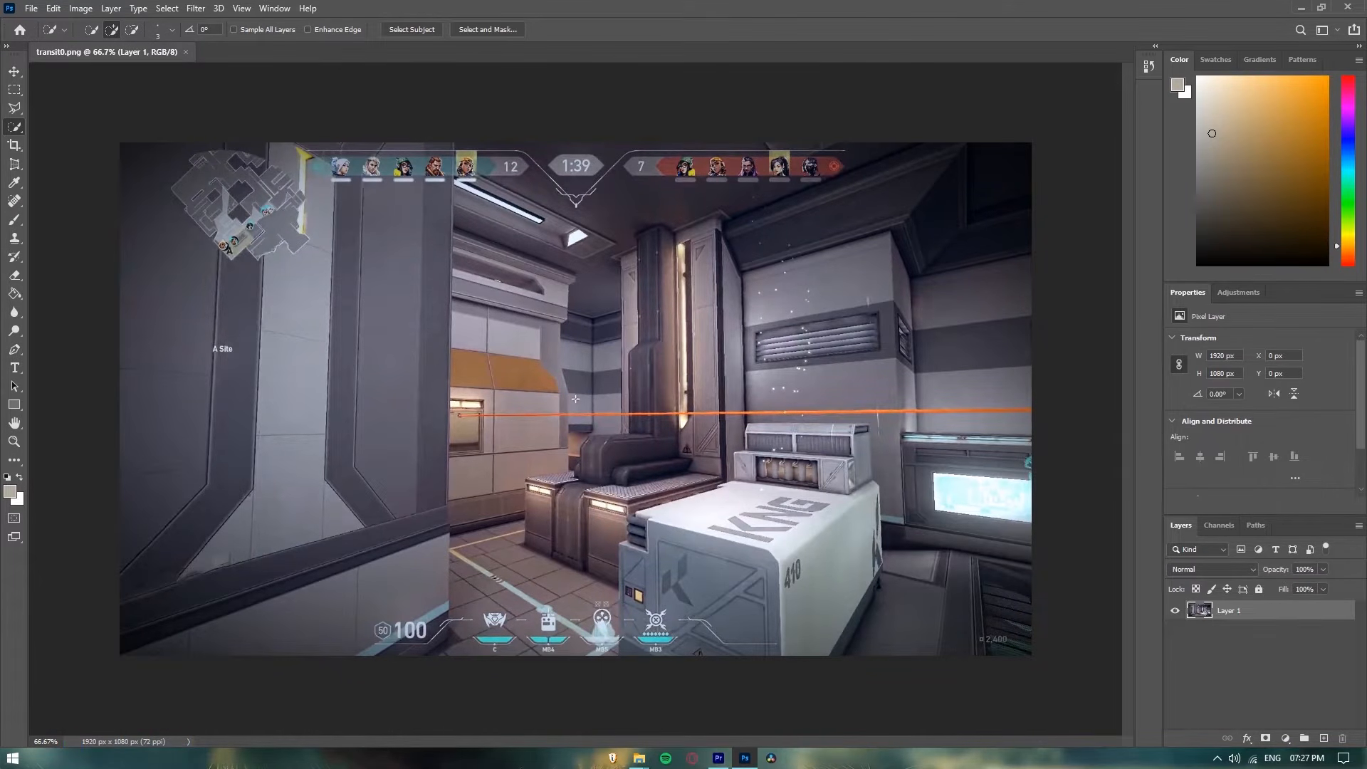
Step: Check the saved hand.png and transit0.png files in the Pictures folder
click(640, 757)
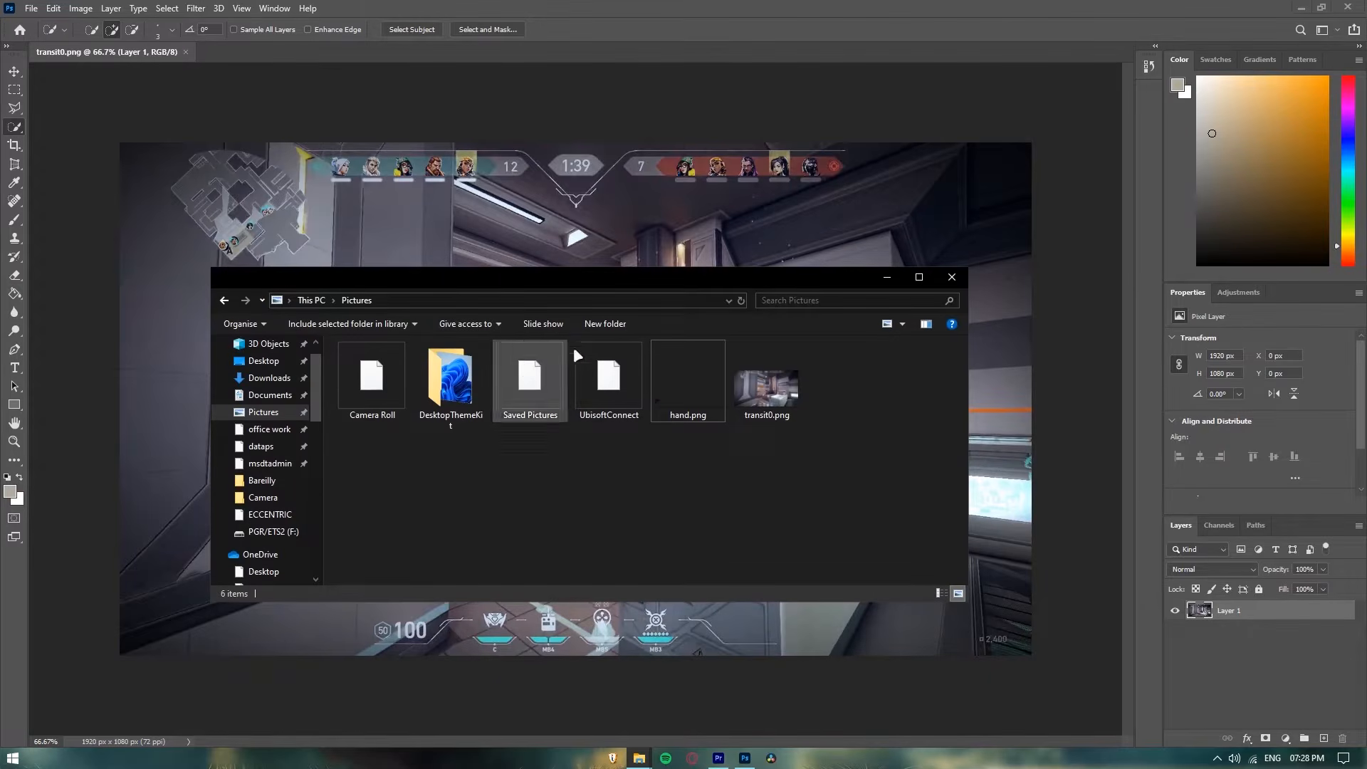
click(775, 393)
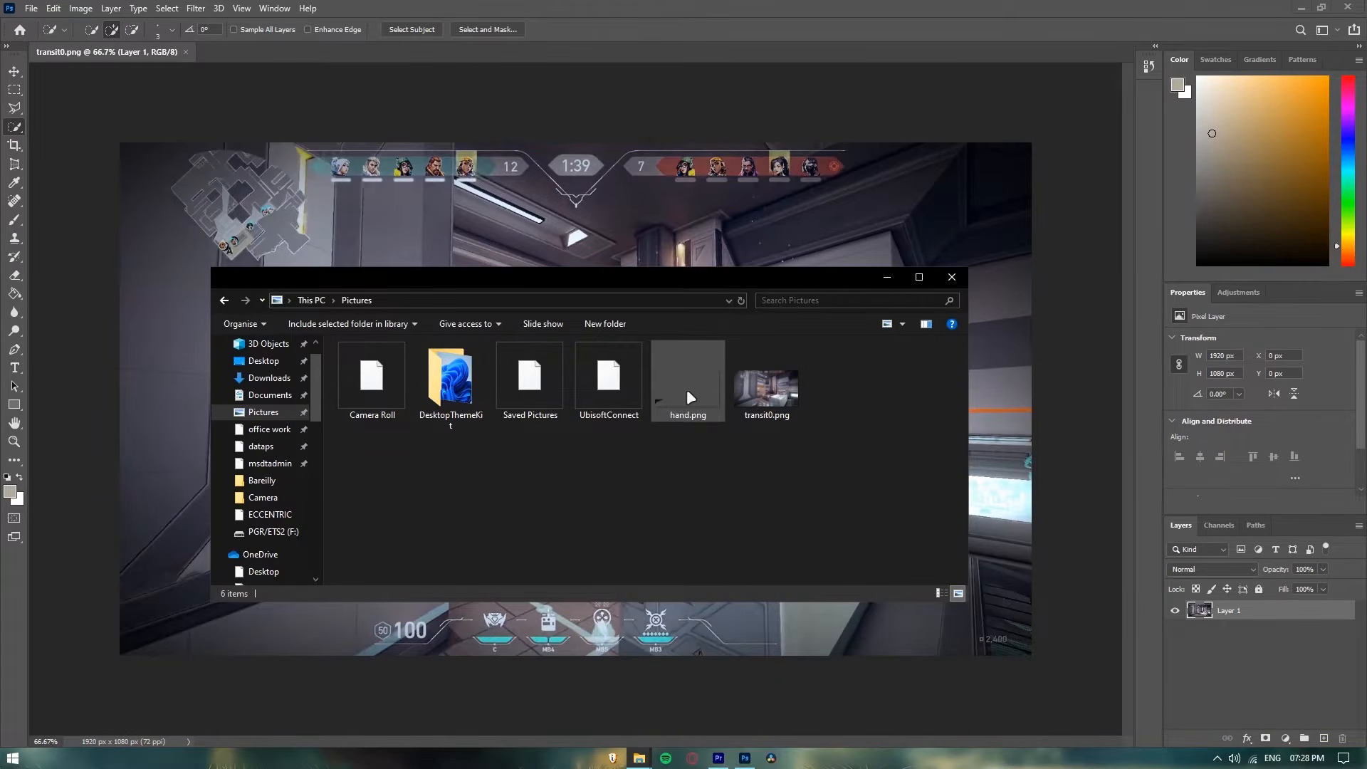
click(954, 278)
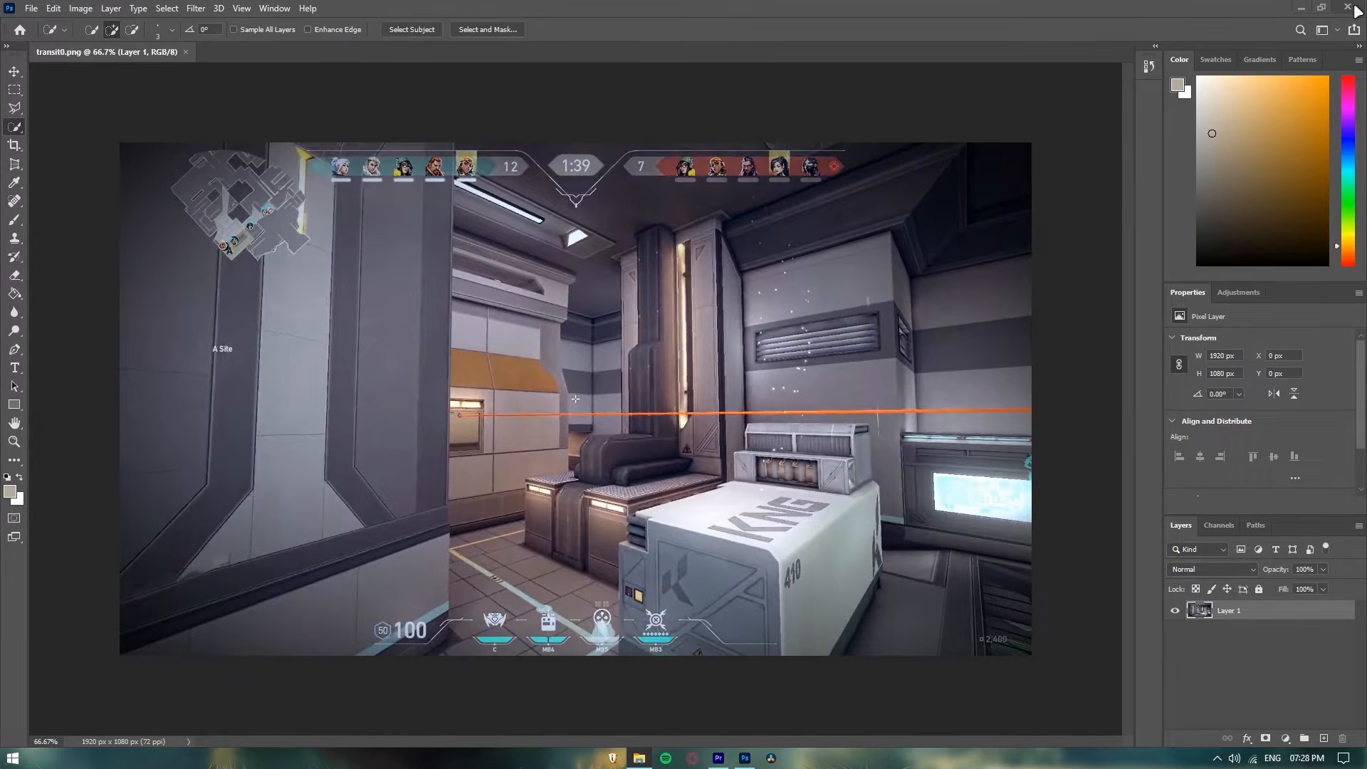
Step: Switch to Premiere Pro and place transit0.png on V2 above Nested Sequence 64, starting at 00:00:23:36
click(1356, 10)
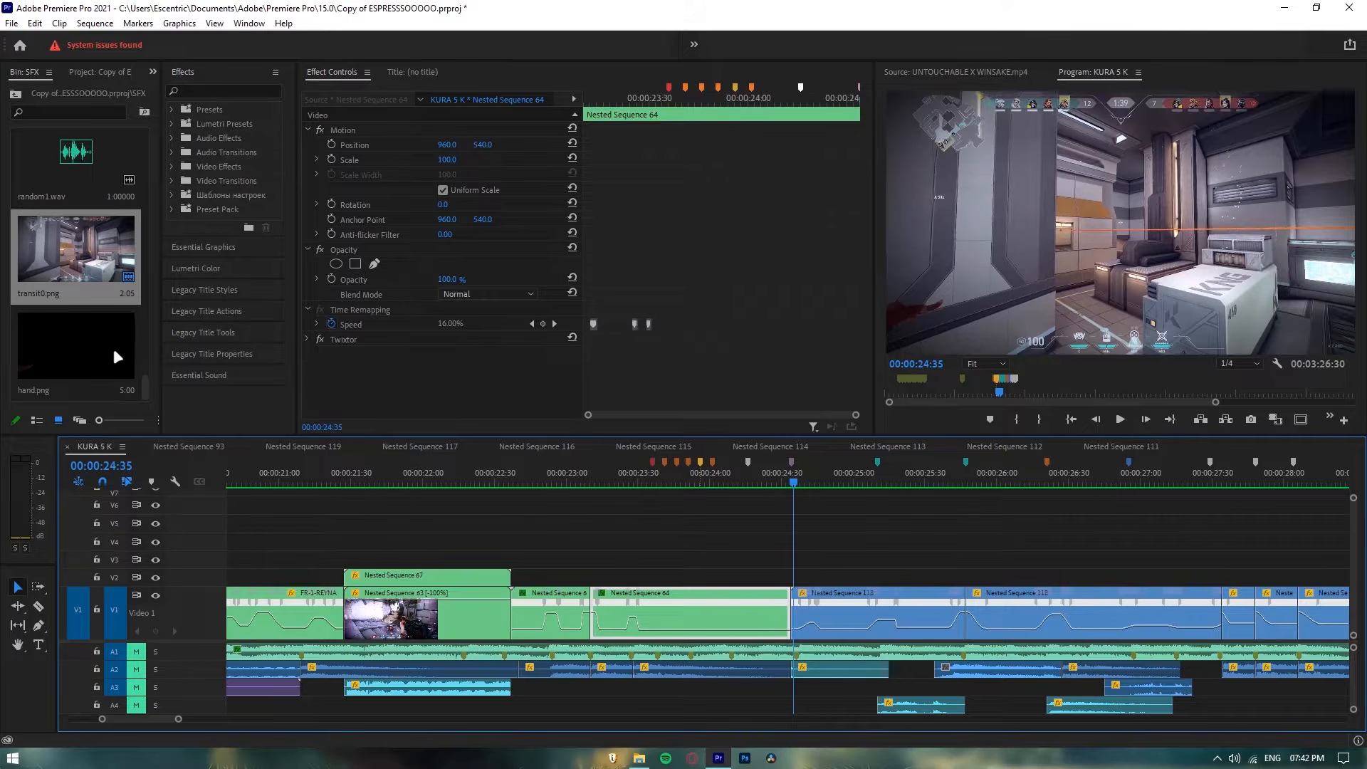
drag(118, 340, 556, 559)
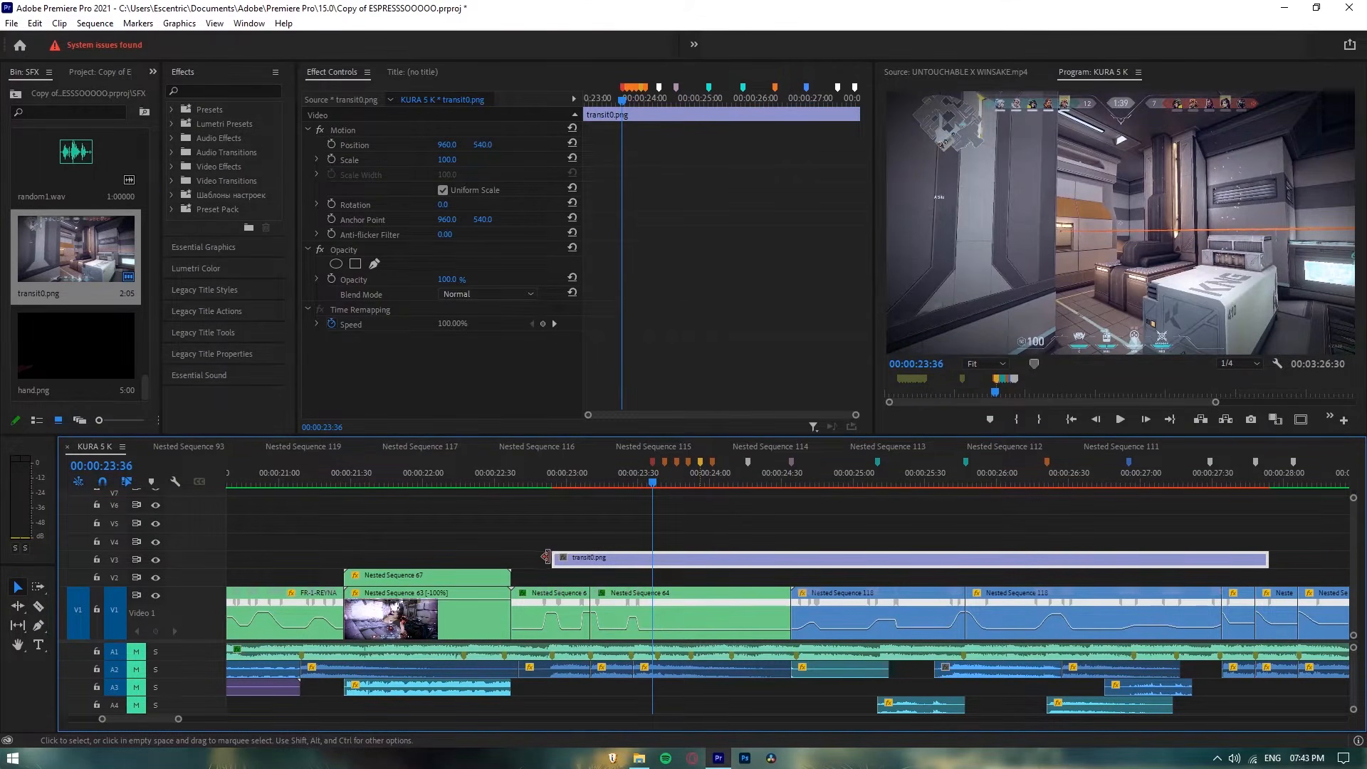
click(654, 483)
click(653, 483)
drag(556, 557, 675, 575)
Step: Trim the end of the transit0.png clip on V2 to match the end of Nested Sequence 64
click(792, 478)
click(837, 623)
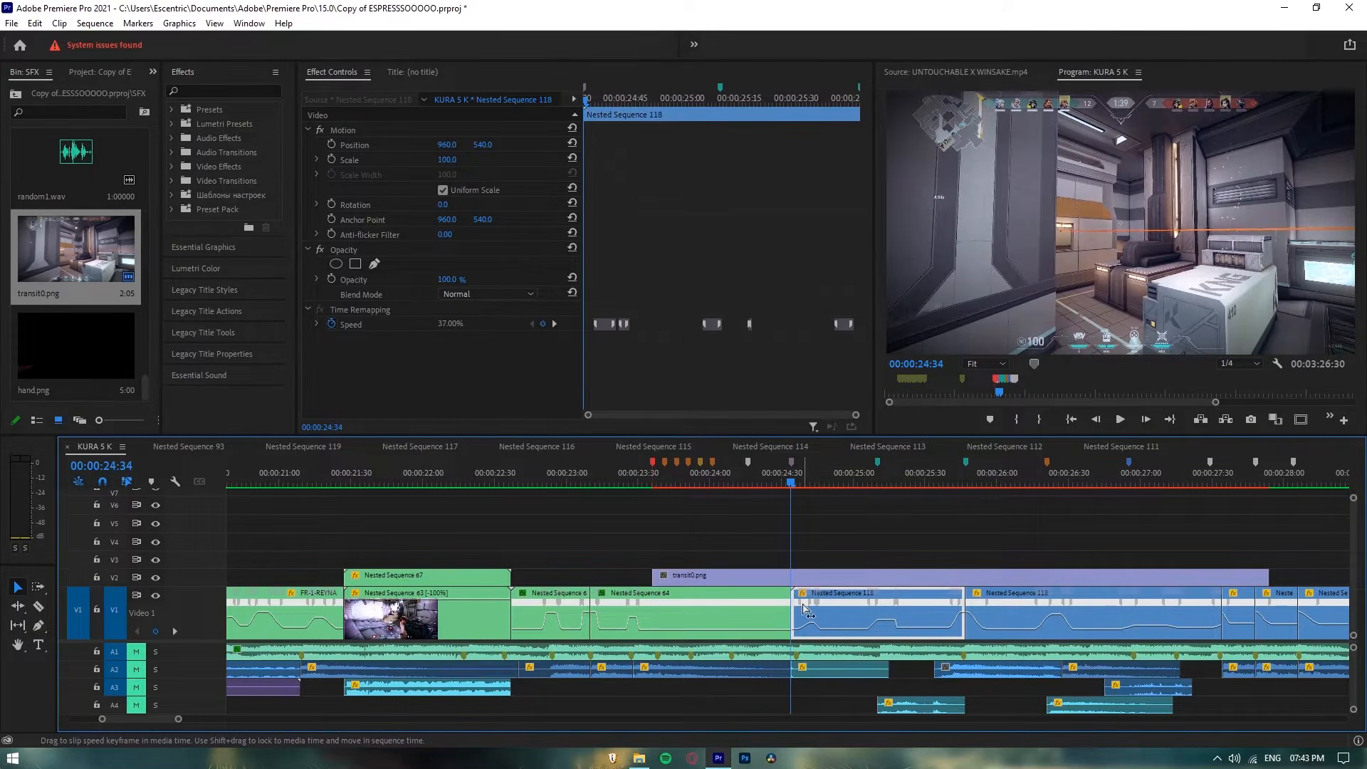
drag(1266, 575, 791, 575)
click(706, 507)
click(696, 480)
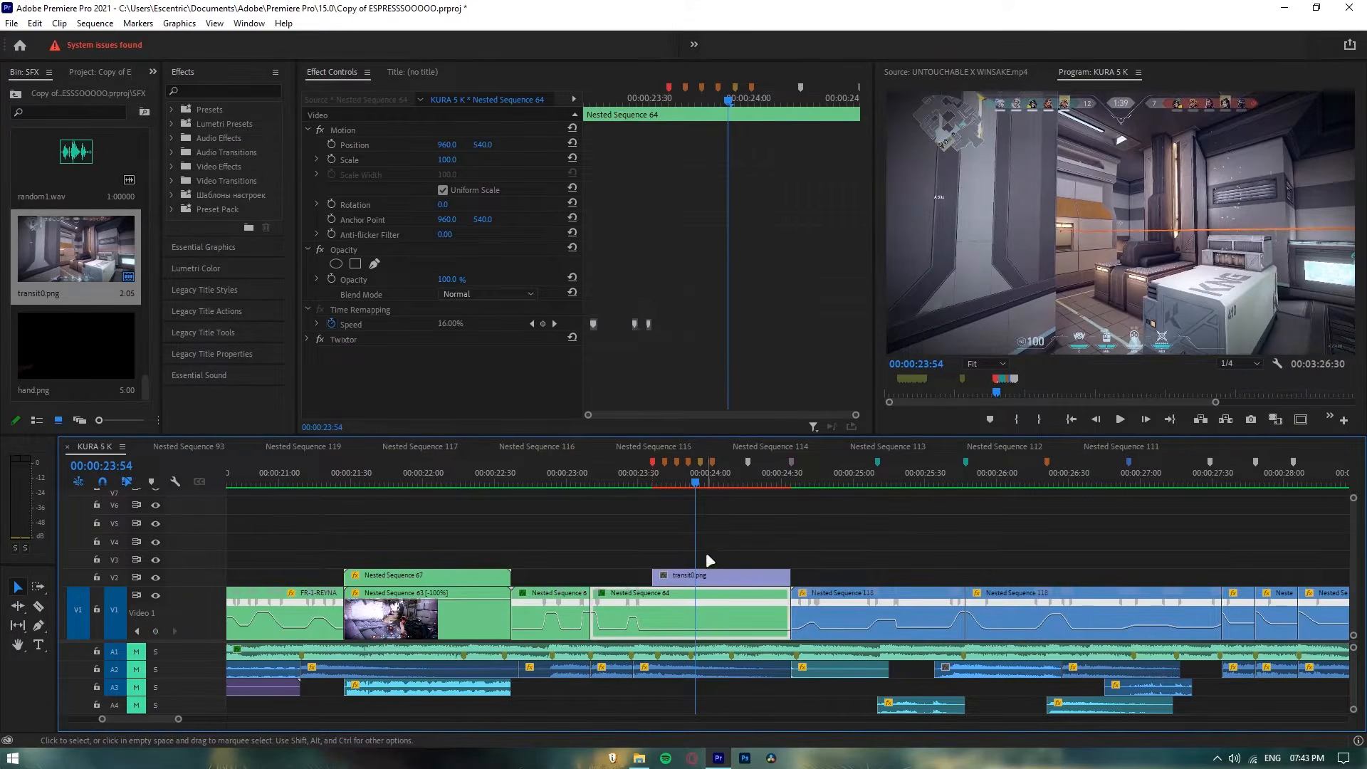
Step: Stack four copies of the transit0.png clip on V3 to V6 and move them past the end of the original
click(715, 563)
click(720, 573)
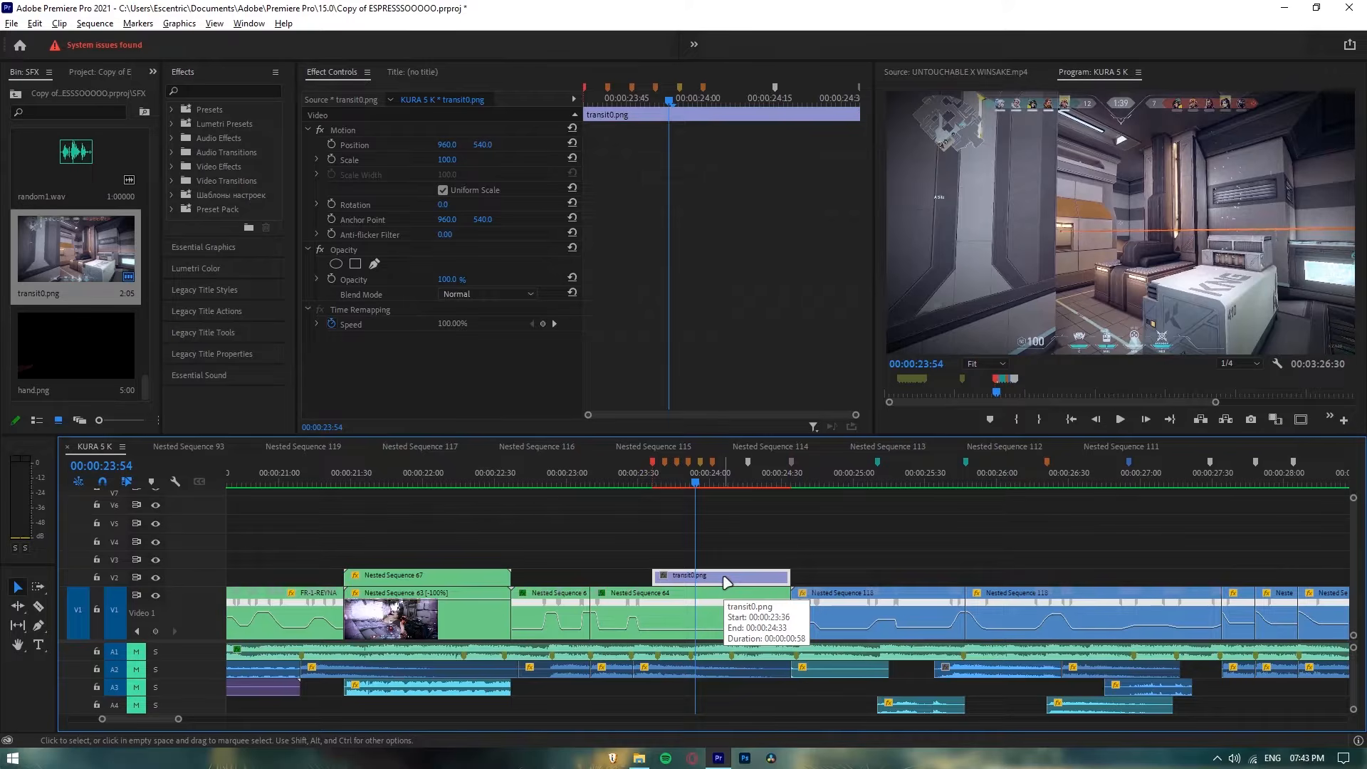
drag(723, 573, 727, 567)
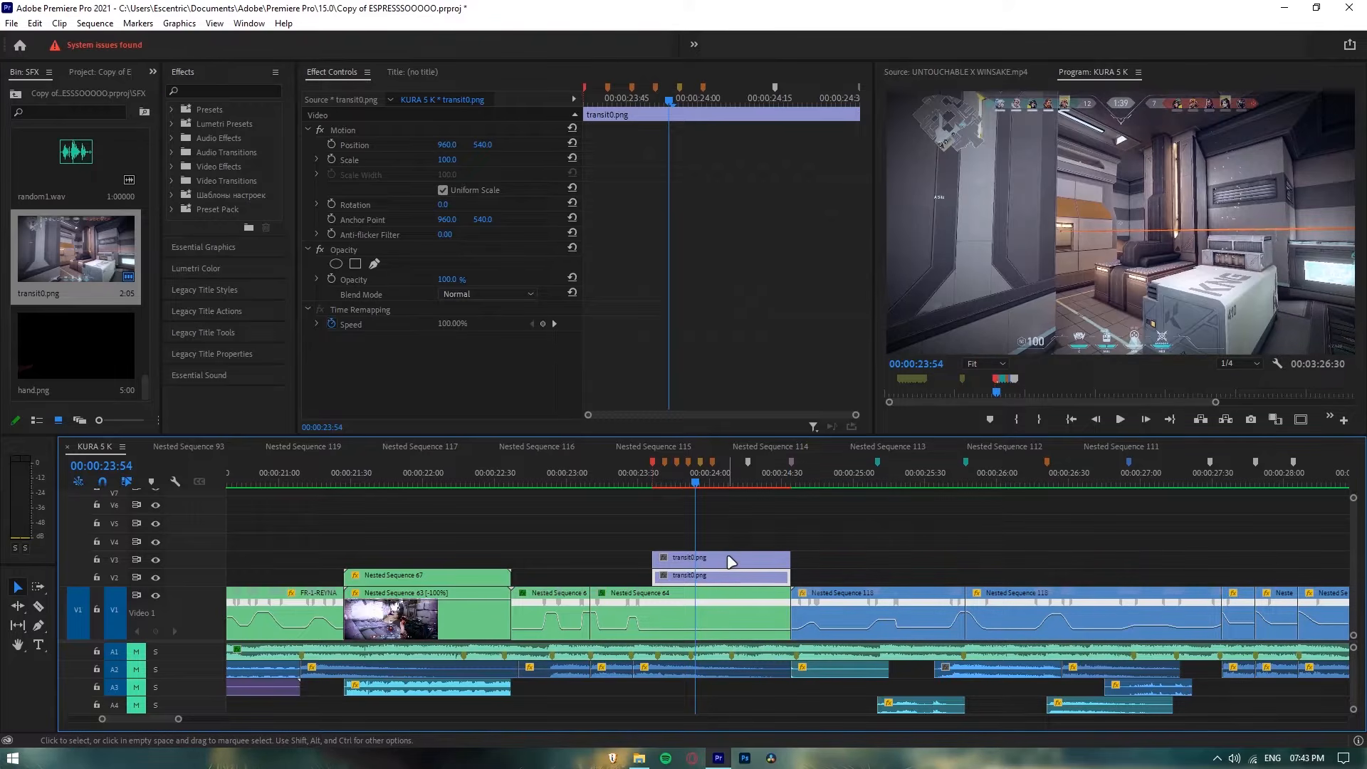
drag(731, 567, 724, 511)
click(810, 545)
click(715, 577)
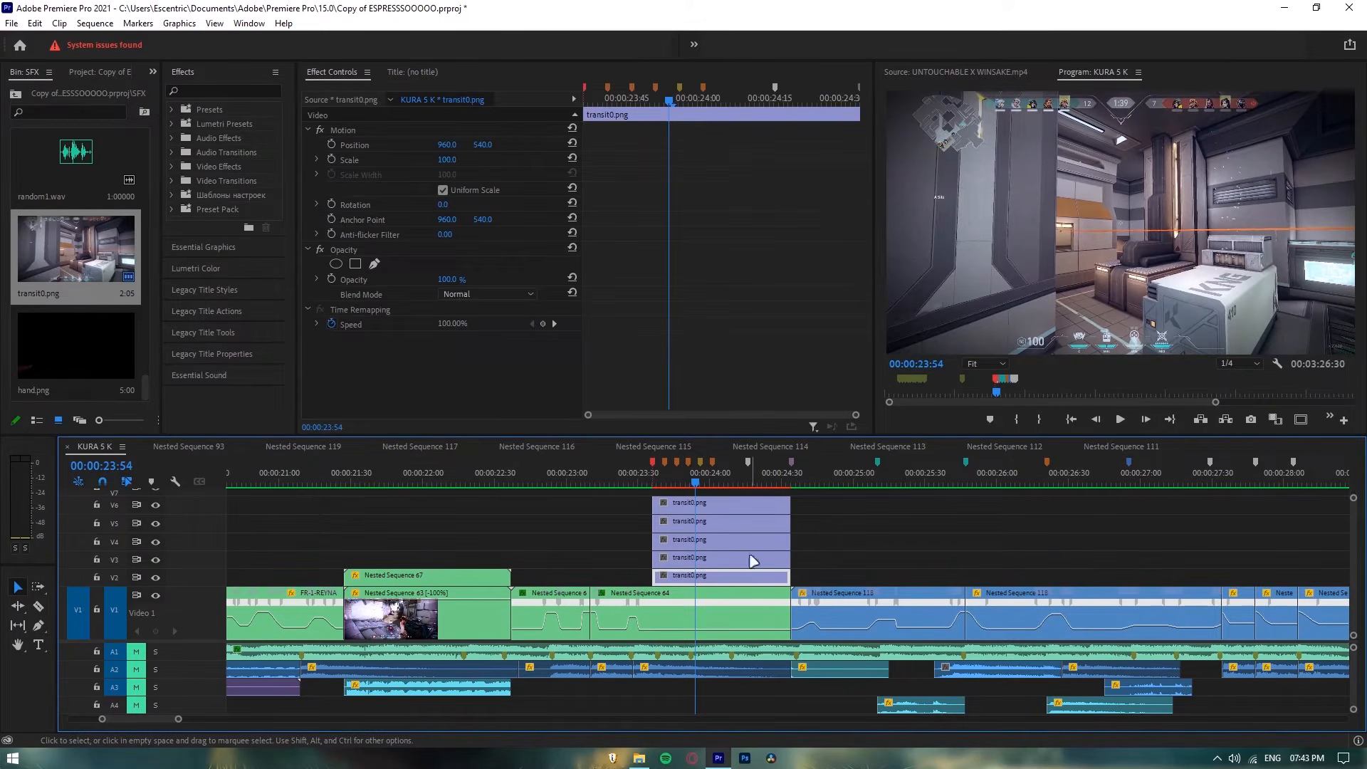
drag(820, 569, 906, 521)
click(733, 574)
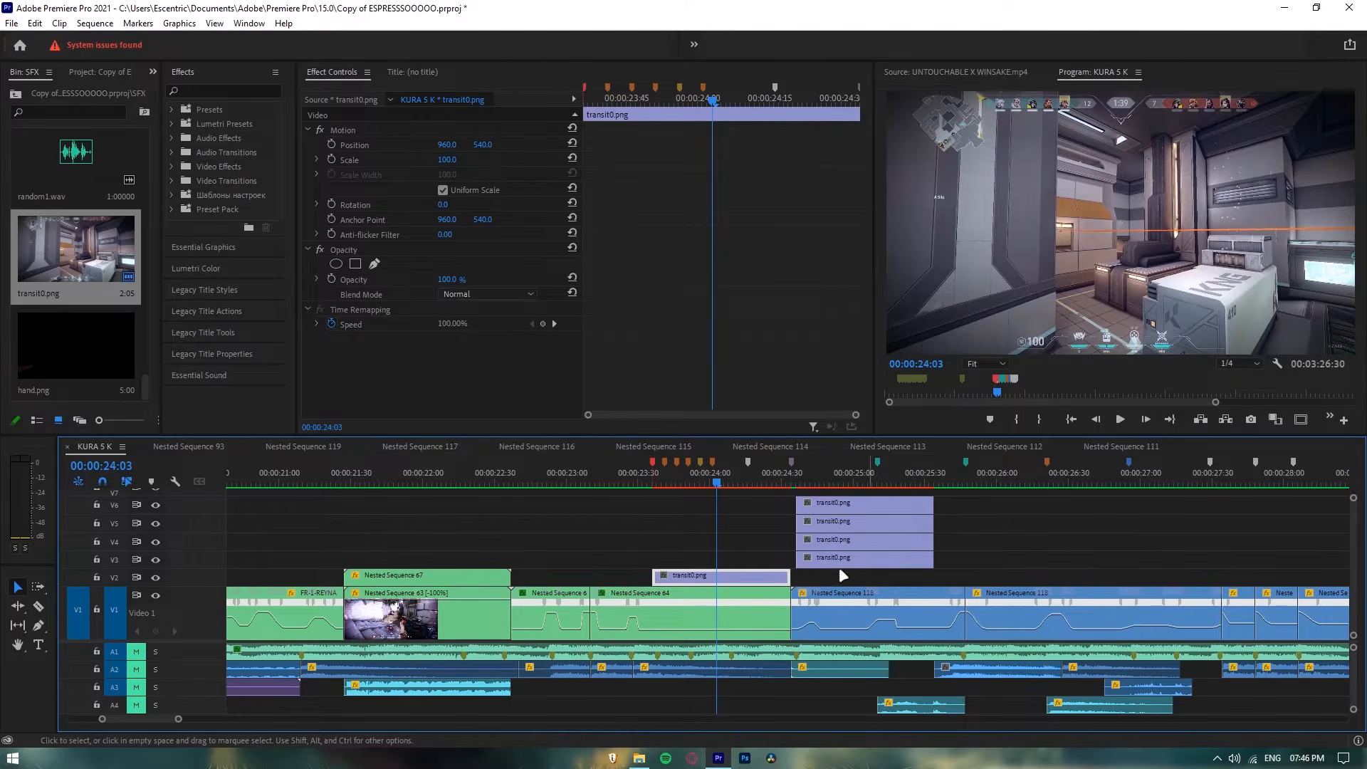
Step: Try a five-point pen opacity mask around a small part of the wall in transit0.png, and clear it
click(1108, 235)
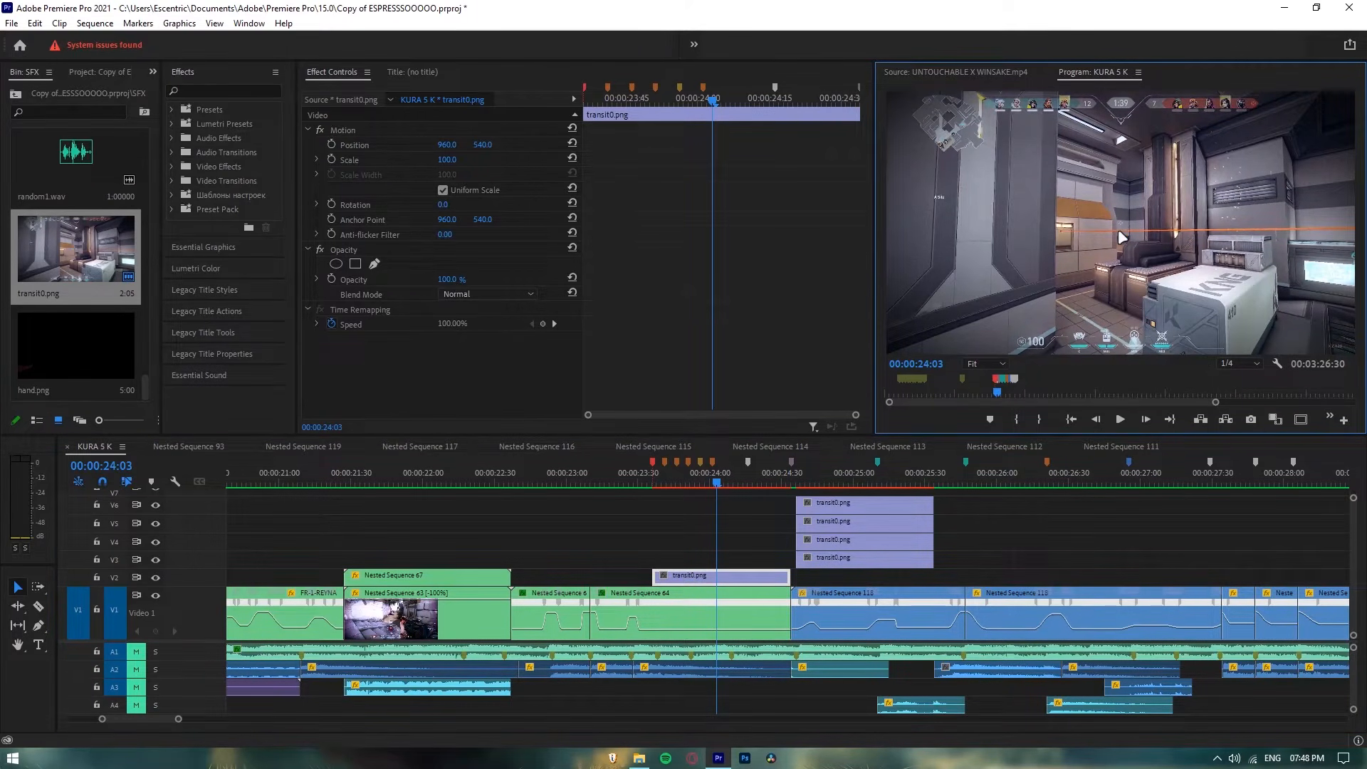
click(374, 265)
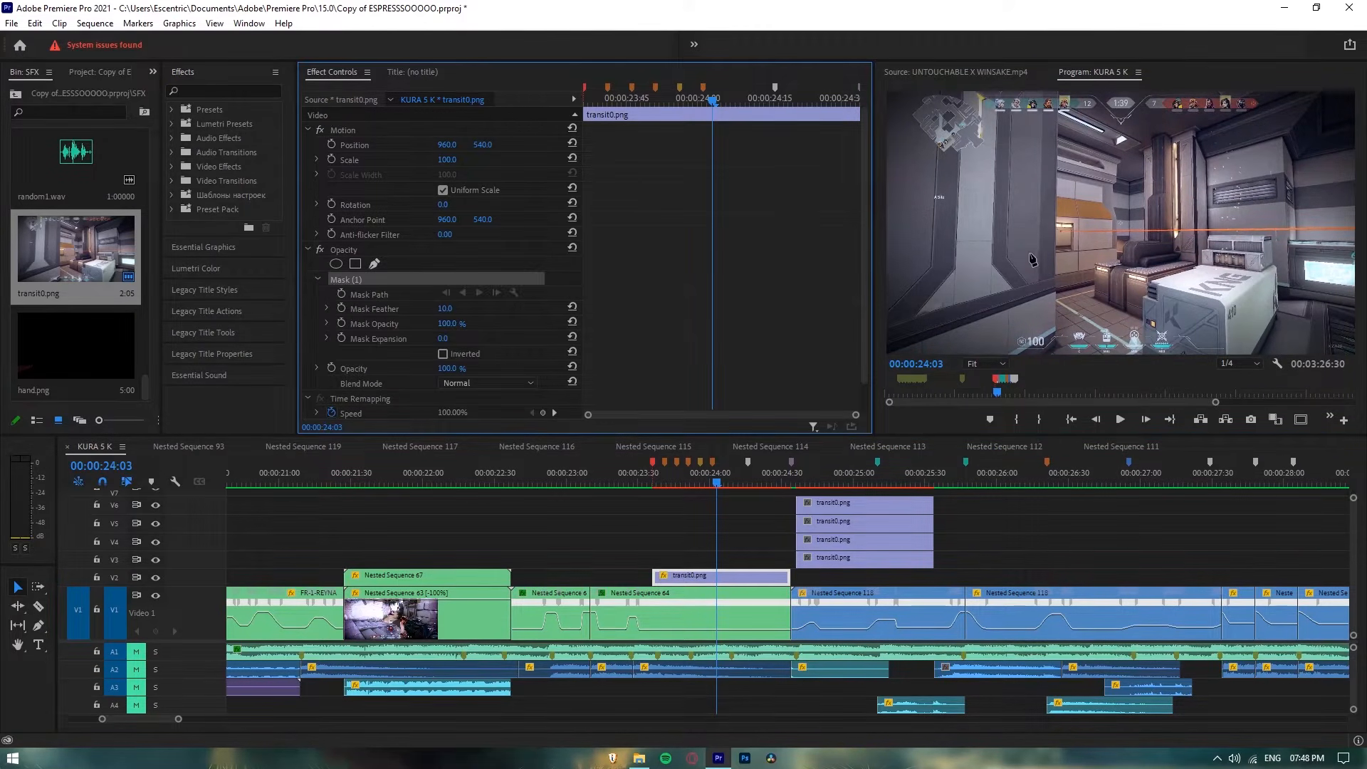
click(1008, 225)
click(1006, 254)
click(1024, 282)
click(1055, 276)
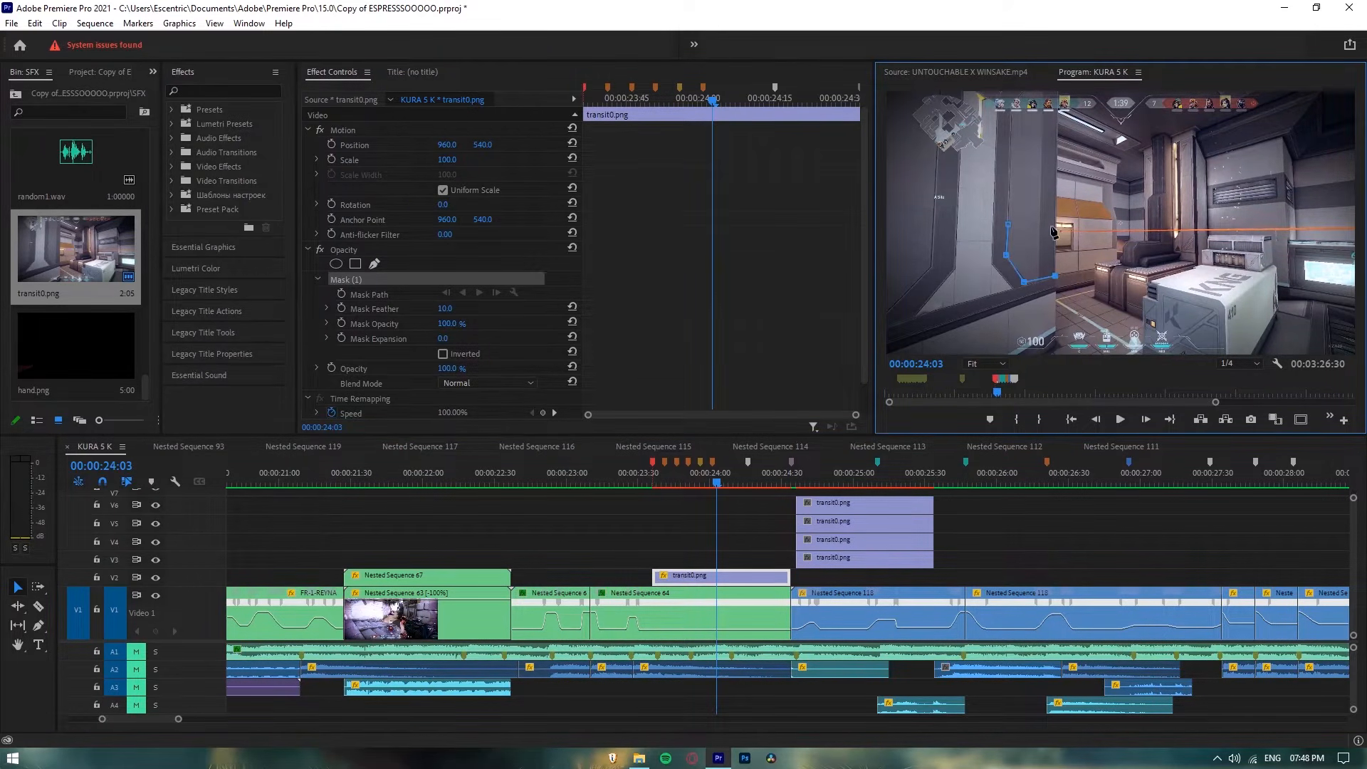
click(1053, 224)
click(1008, 226)
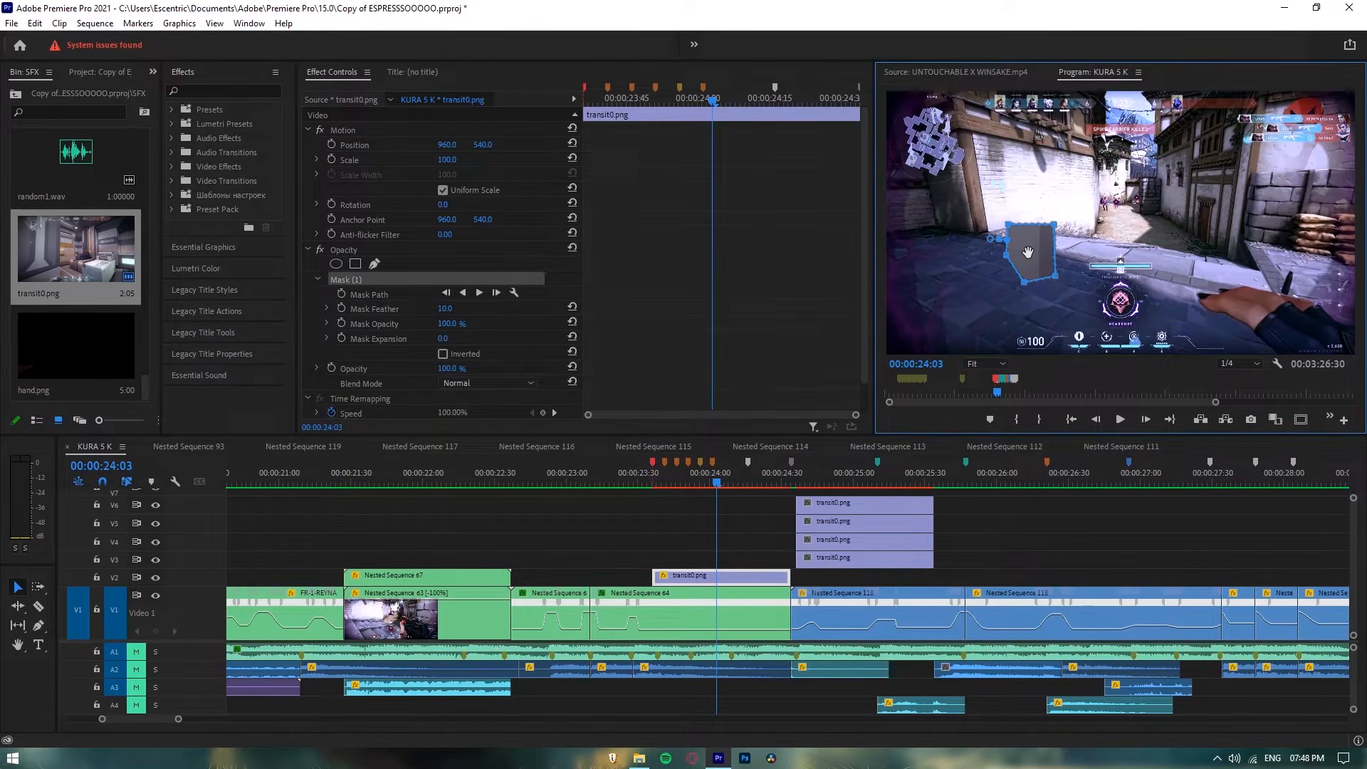
right_click(363, 280)
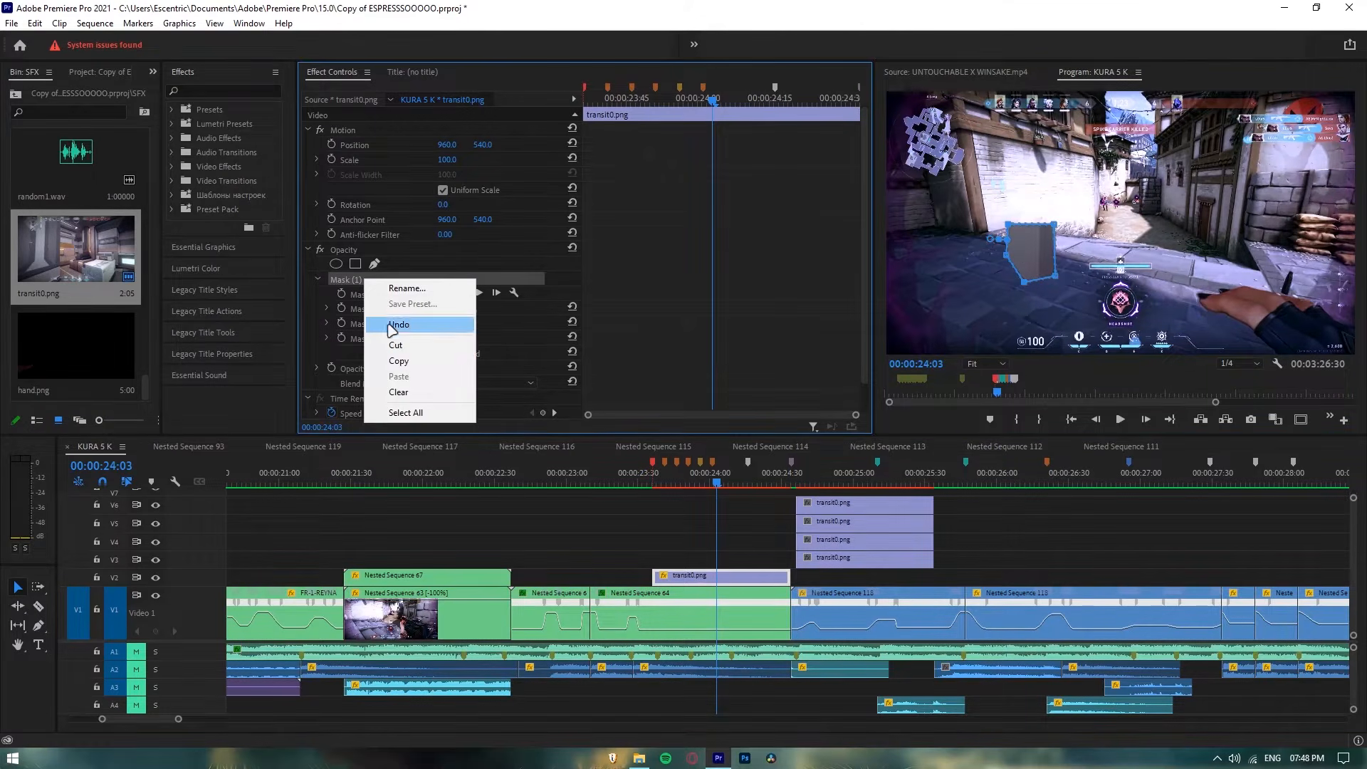
click(388, 393)
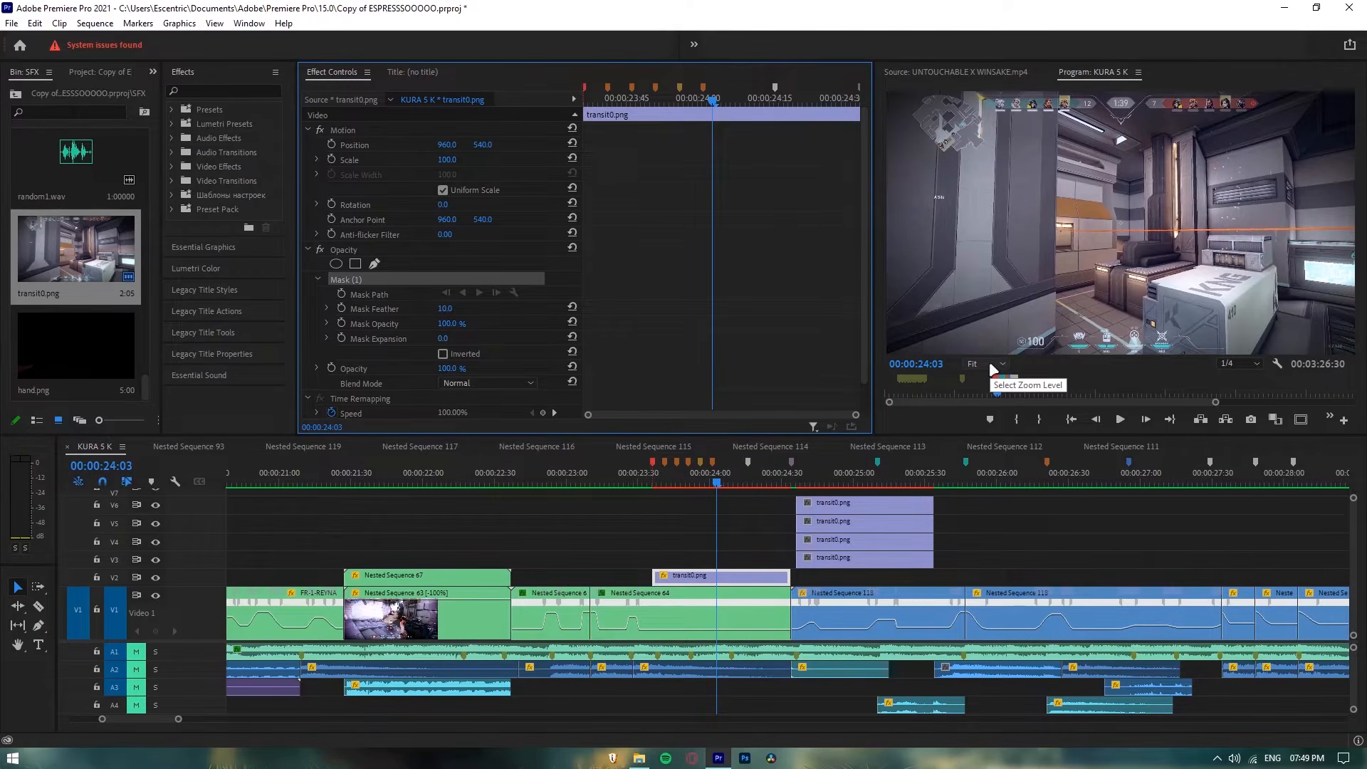
Step: Enlarge the preview to 200% and trace a pen opacity mask down the wall's outer edge to below the frame
double_click(1102, 71)
click(110, 661)
click(106, 630)
drag(758, 650, 589, 650)
drag(1352, 433, 1352, 246)
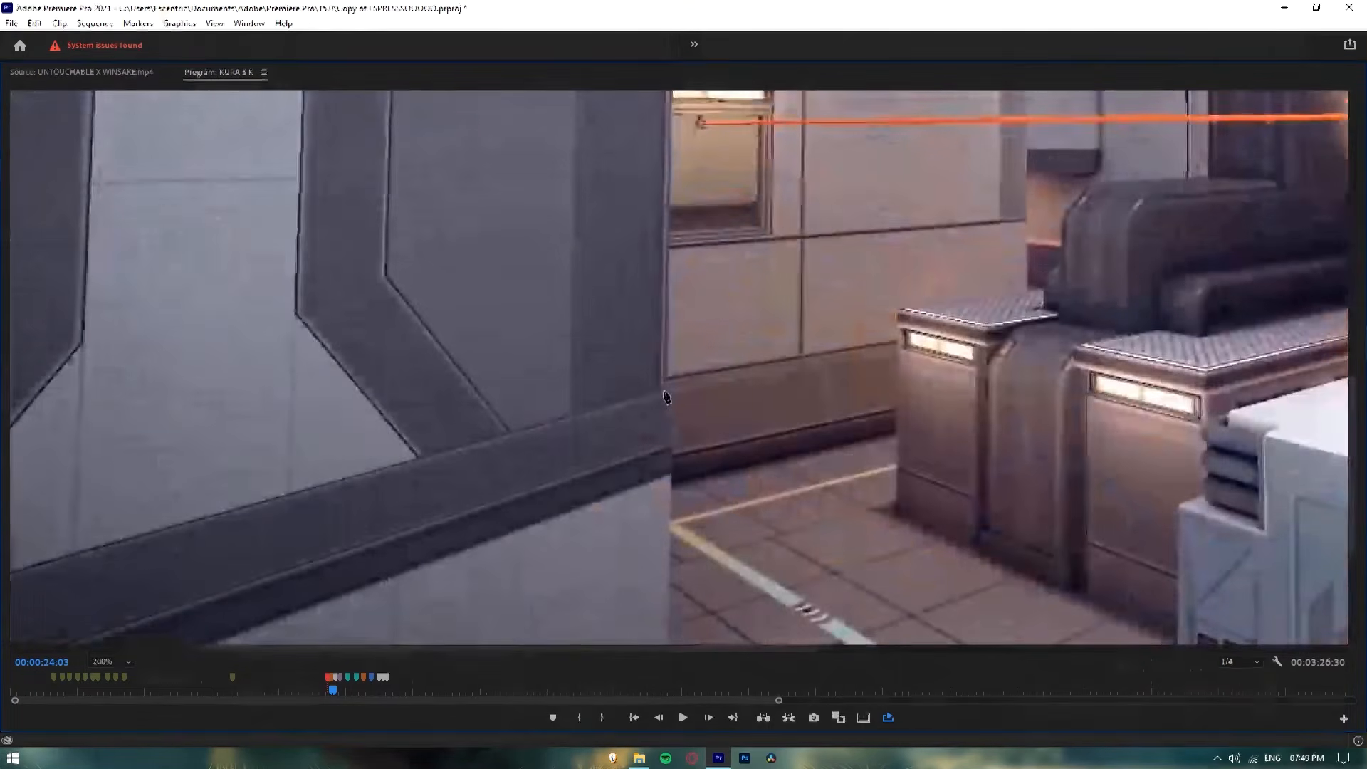
click(663, 391)
click(671, 444)
click(669, 525)
drag(1352, 452, 1362, 537)
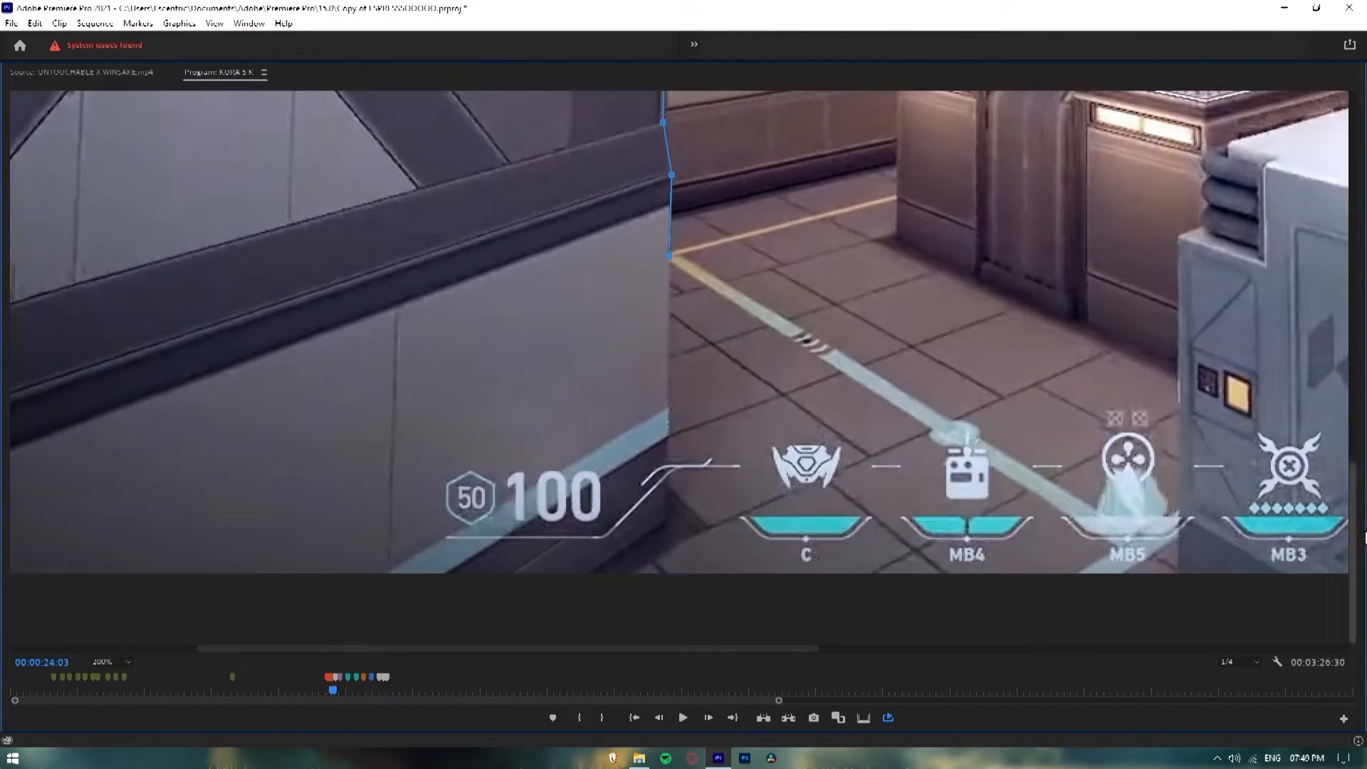
click(665, 522)
click(584, 579)
Step: Carry the mask around the outside of the frame's left side, close it at the wall's top corner, and fit the preview
drag(794, 649, 602, 635)
click(56, 581)
drag(1353, 492, 1358, 111)
click(57, 155)
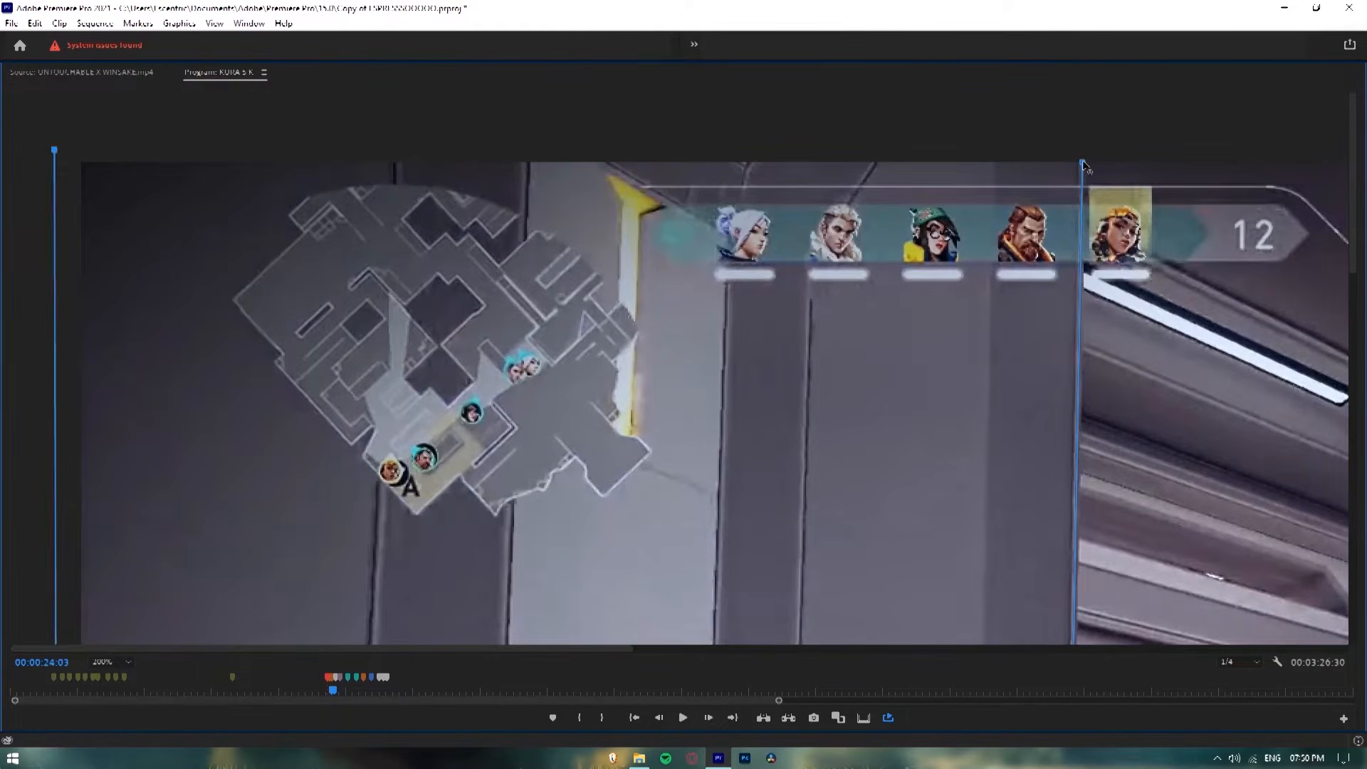
click(1082, 163)
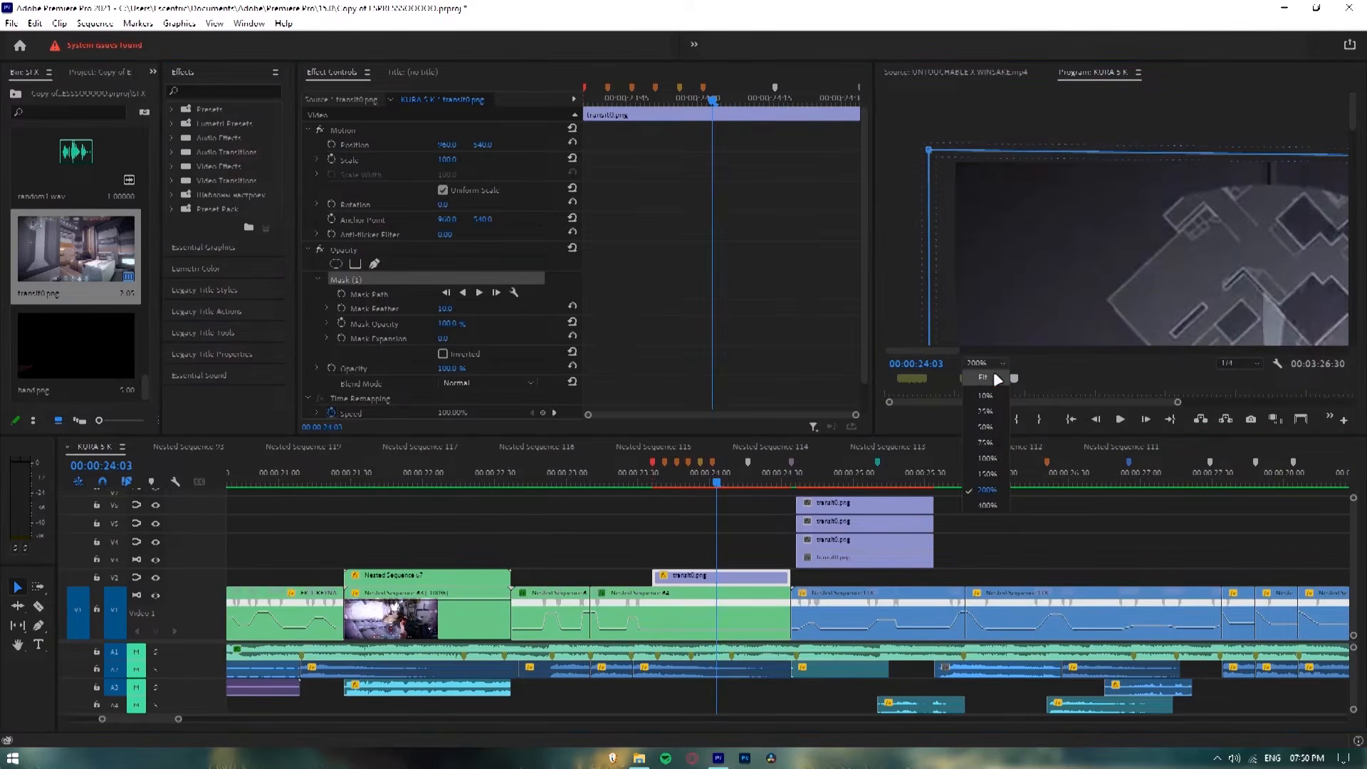
click(983, 378)
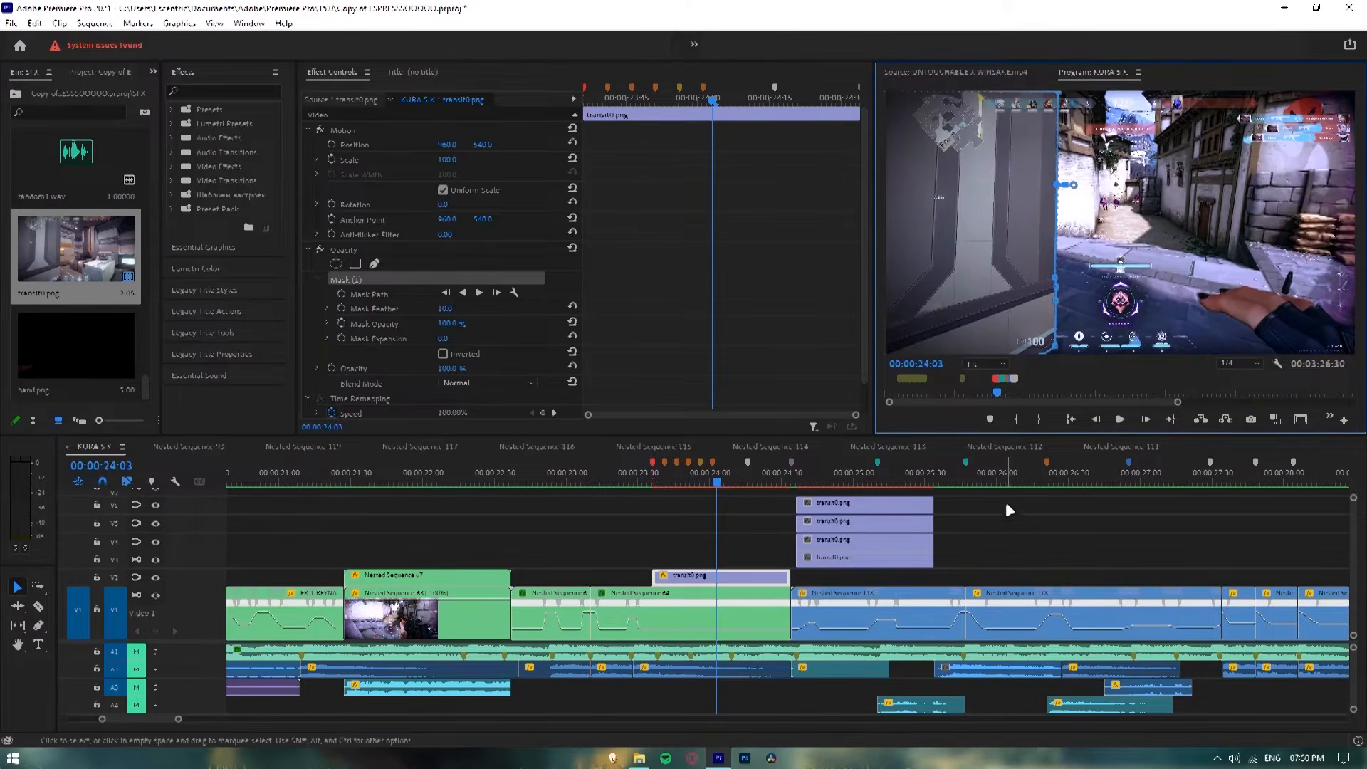
Step: Set the feather of the wall mask on the original transit0.png clip to 5
click(1007, 524)
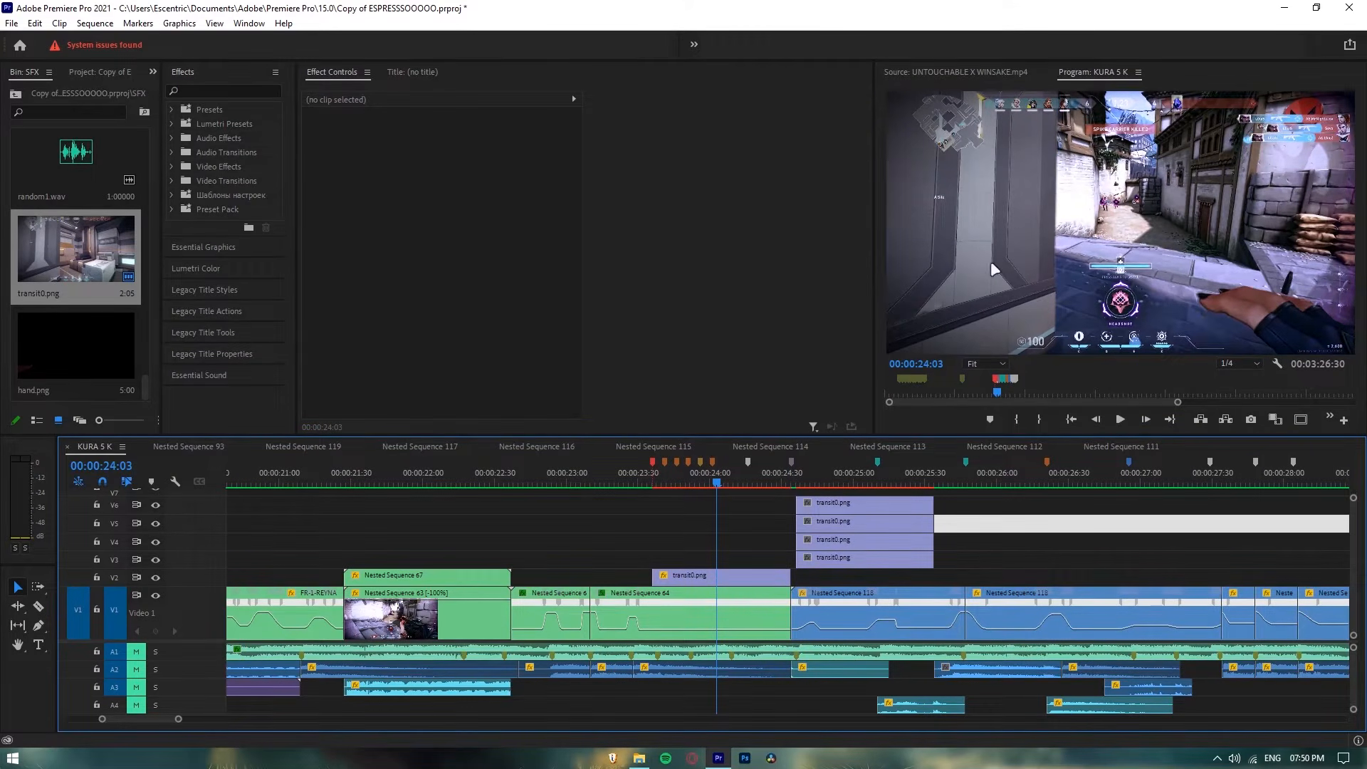
click(723, 583)
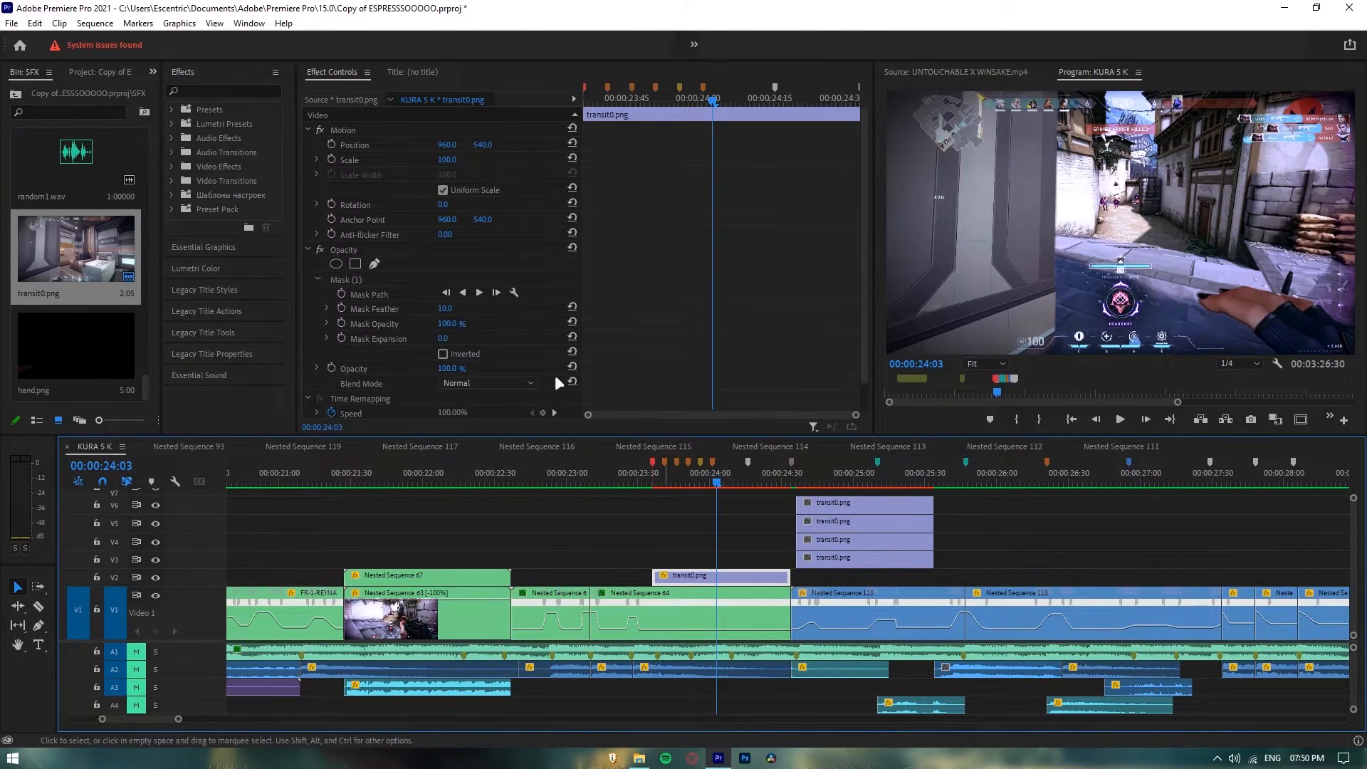
click(450, 308)
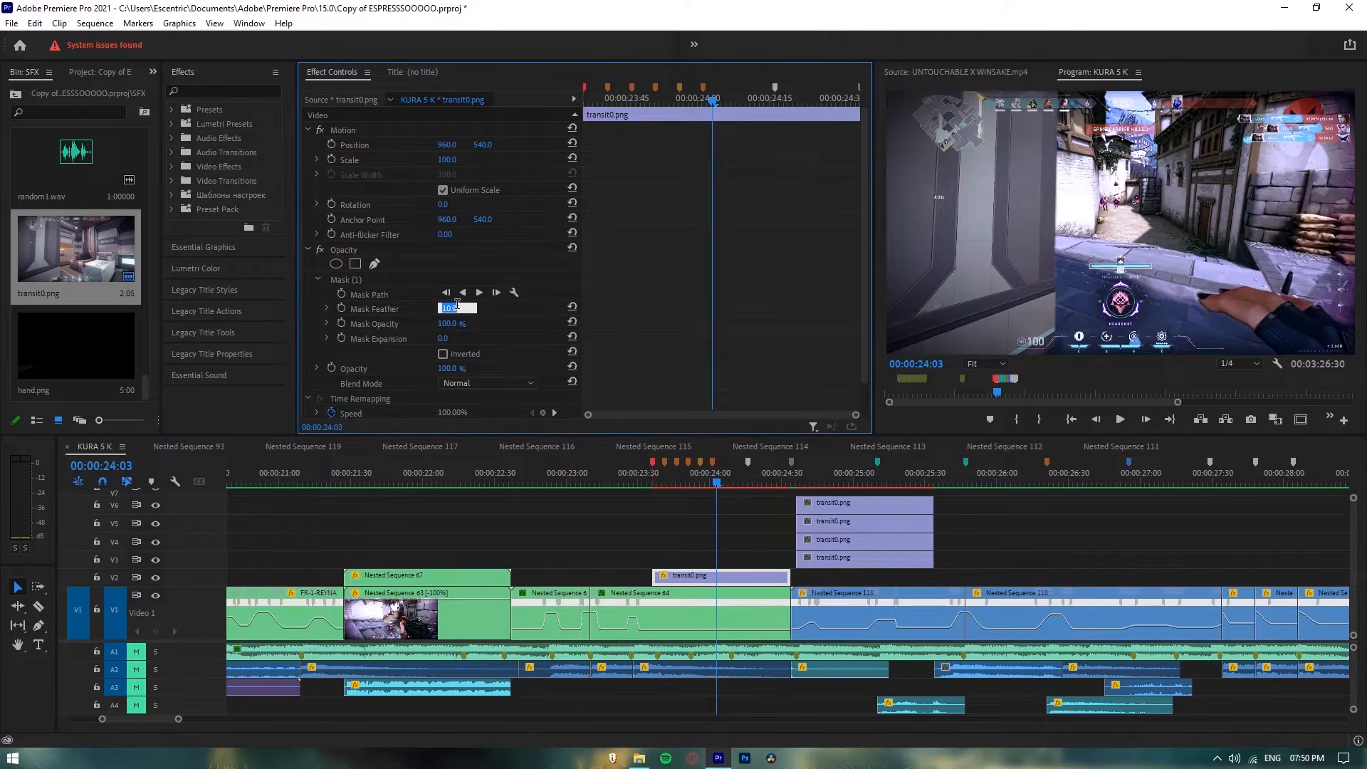
text(5)
key(Return)
Step: Add a second pen opacity mask to the clip, tracing up the KNG crate's left side and along its top edge
click(375, 264)
key(grave)
scroll(729, 650, up, 1)
scroll(729, 644, up, 4)
click(812, 643)
click(811, 310)
click(835, 299)
mouse_move(845, 279)
mouse_down()
mouse_move(859, 271)
mouse_move(846, 279)
mouse_up()
drag(845, 249, 851, 221)
click(984, 180)
click(1107, 145)
drag(868, 649, 978, 649)
click(875, 136)
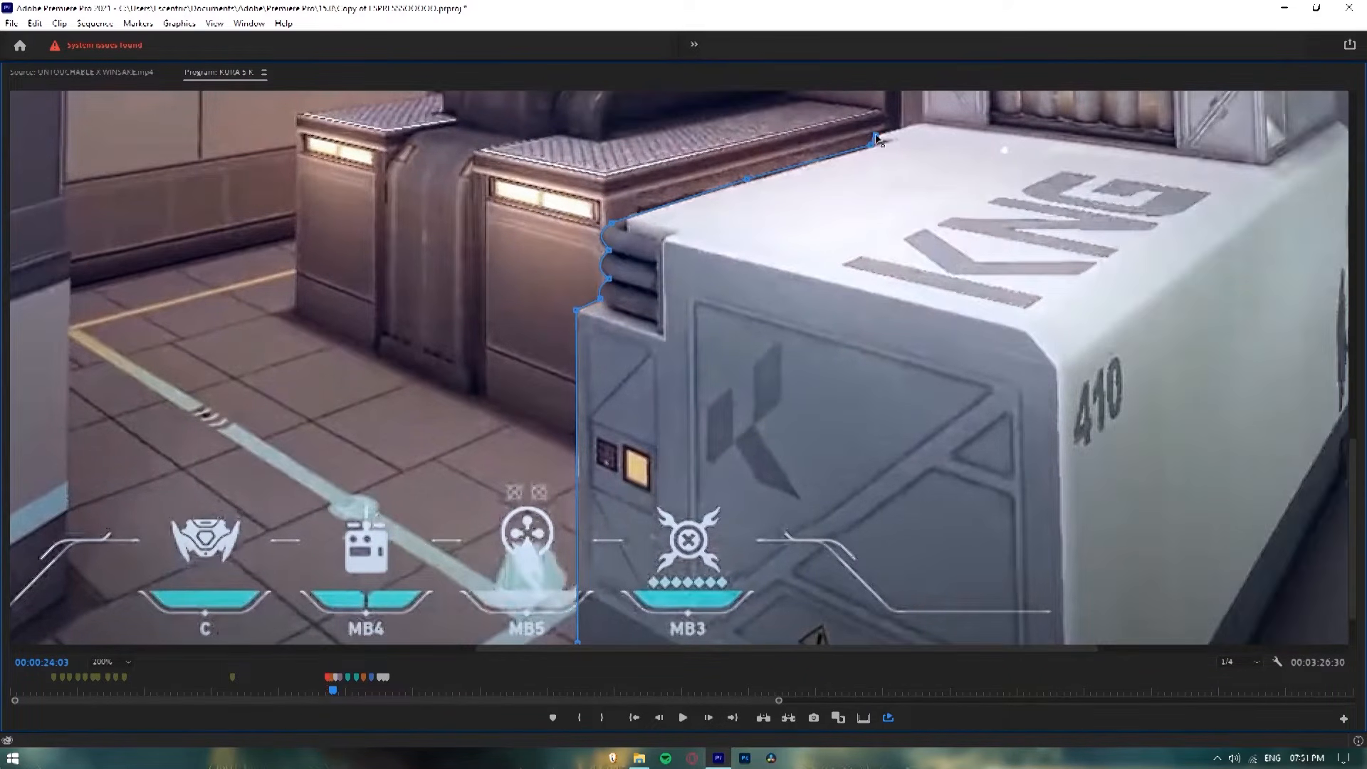
Step: Carry the mask around the vented housing on top of the crate and down to the crate's back corner
click(918, 121)
drag(1351, 484, 1352, 413)
click(956, 240)
click(954, 188)
click(963, 161)
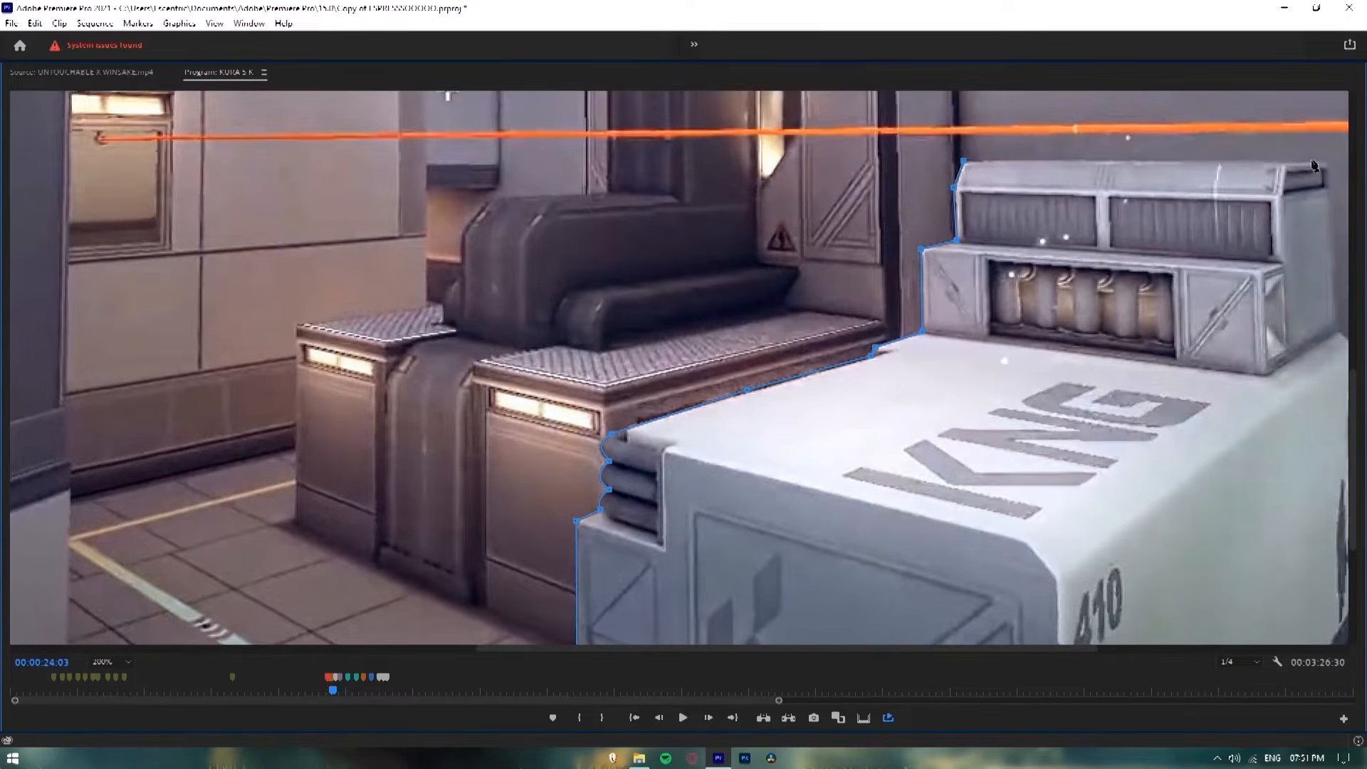
click(1282, 163)
drag(979, 649, 1069, 648)
click(1128, 160)
click(1139, 330)
click(1162, 348)
Step: Trace down the crate's right side, close the mask below the frame, and fit the whole preview
drag(1352, 398, 1352, 520)
click(1172, 361)
click(1173, 381)
click(1166, 396)
click(1167, 435)
click(1045, 570)
drag(1183, 649, 1058, 648)
click(896, 569)
key(grave)
click(986, 364)
click(1106, 323)
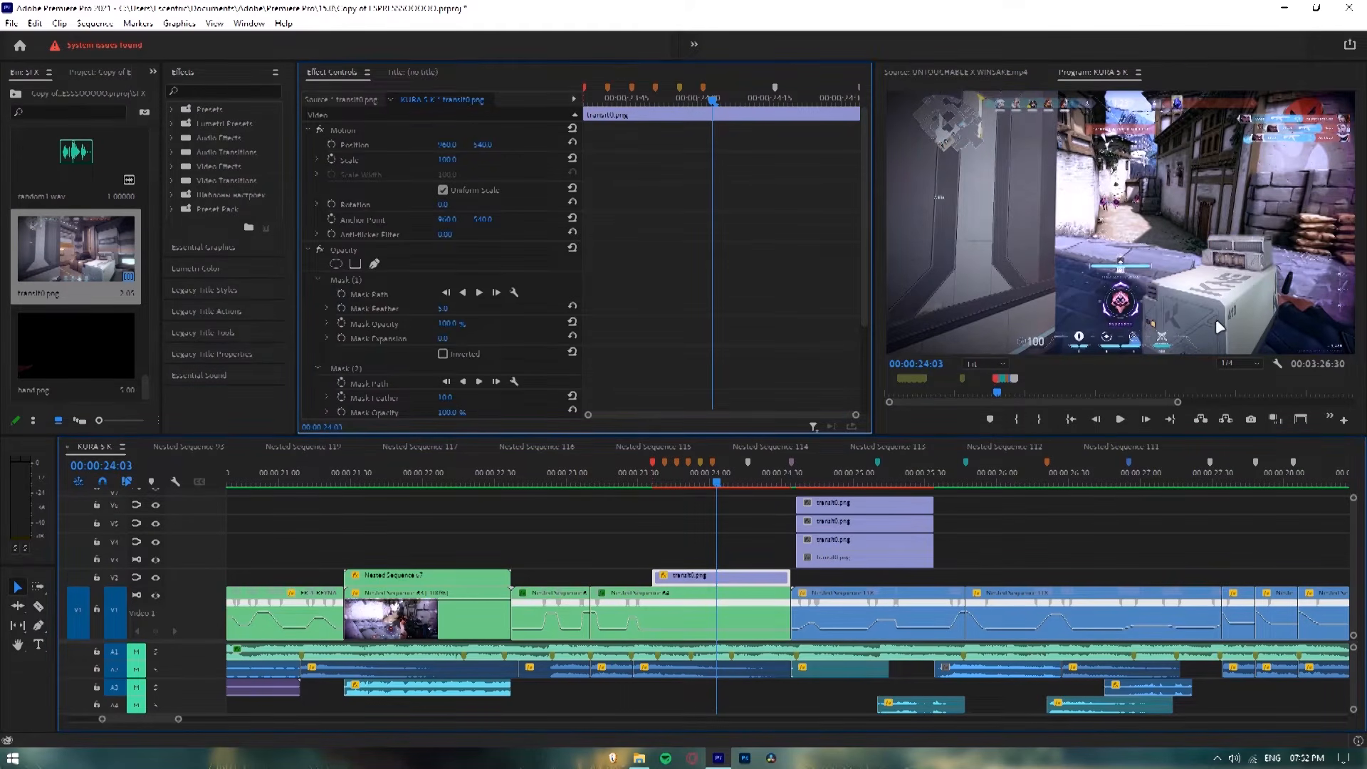
Step: Set the feather of the crate mask to 5
click(445, 398)
text(5)
click(1183, 314)
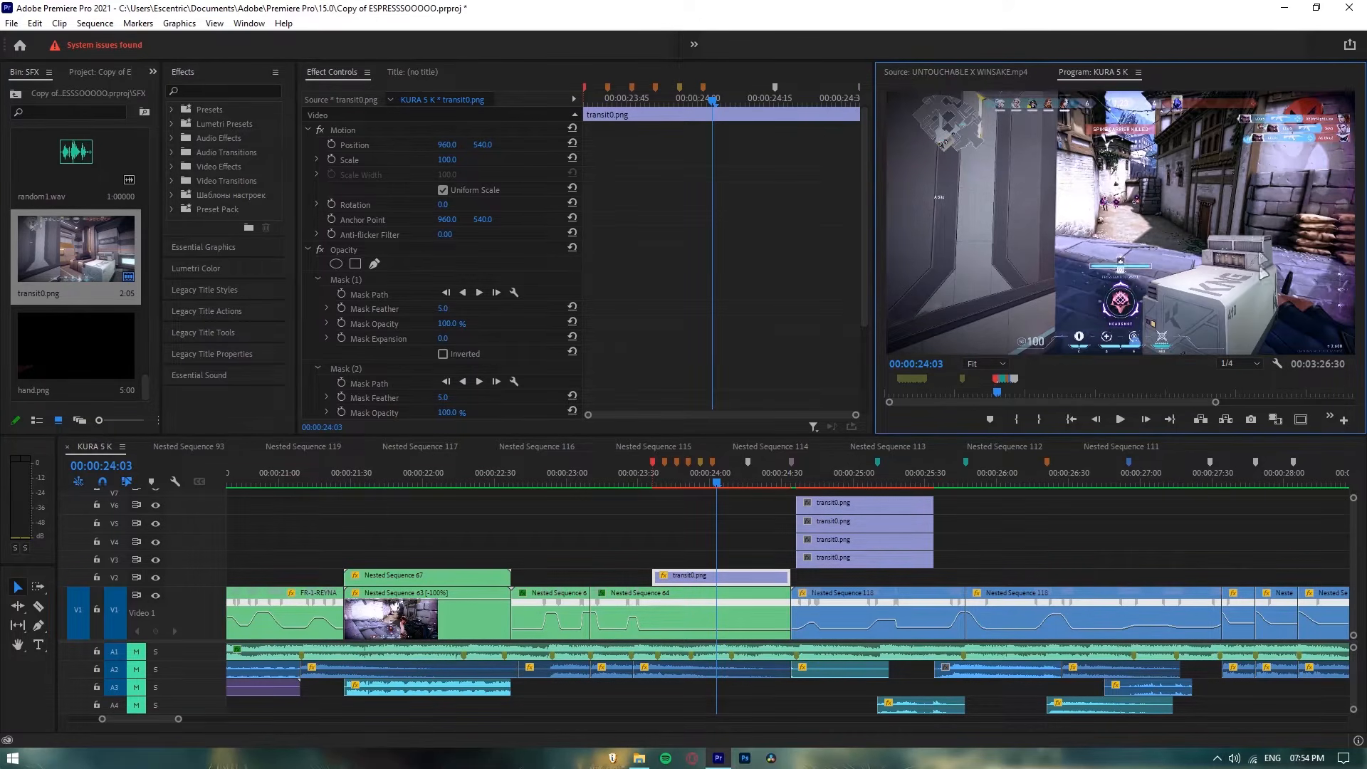
Step: Move the V3 copy directly above the original clip and add a pen opacity mask, with the preview at 200%
drag(890, 557, 748, 560)
click(375, 263)
click(994, 363)
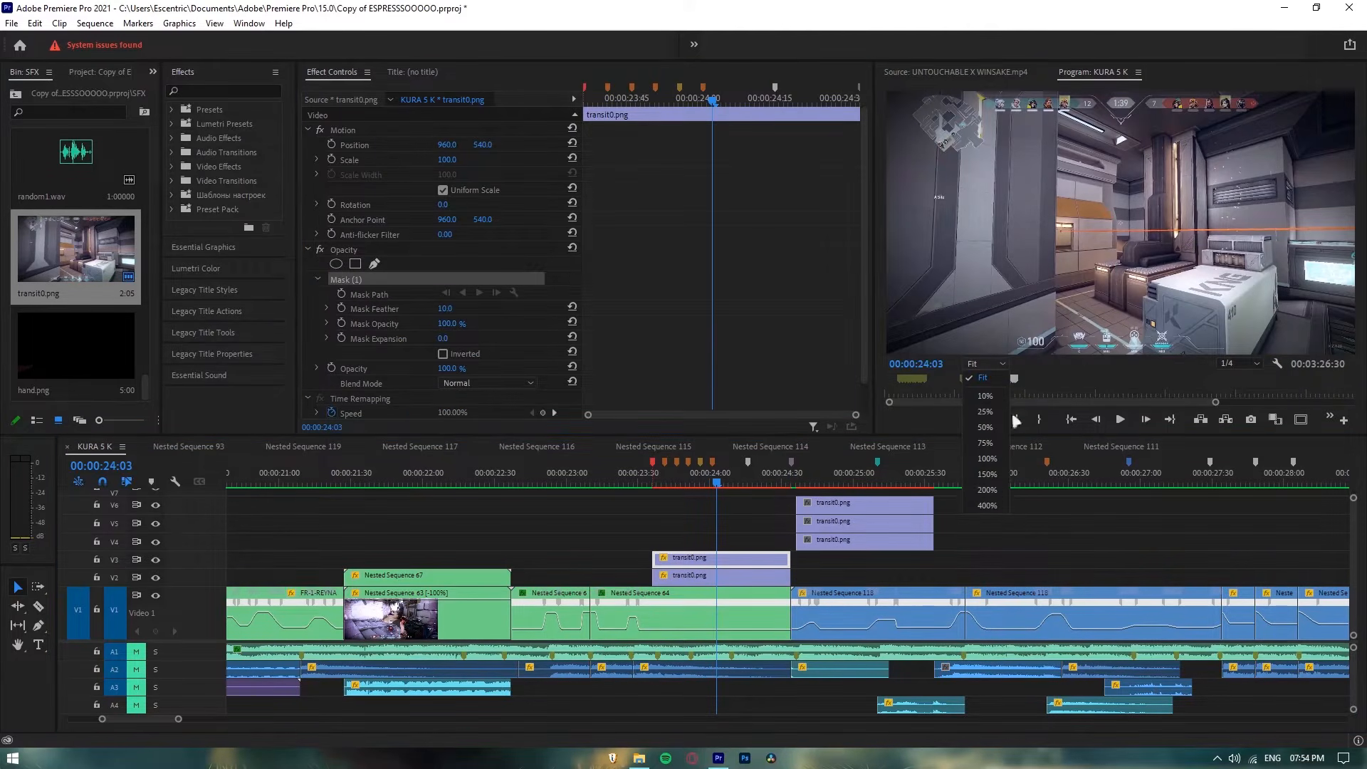
click(997, 490)
key(grave)
drag(696, 649, 853, 649)
drag(1351, 475, 1351, 538)
Step: Trace the mask around the wall console with the glowing screen, running past the frame's edge, and close it
click(894, 487)
click(896, 413)
click(885, 139)
click(907, 132)
click(1169, 139)
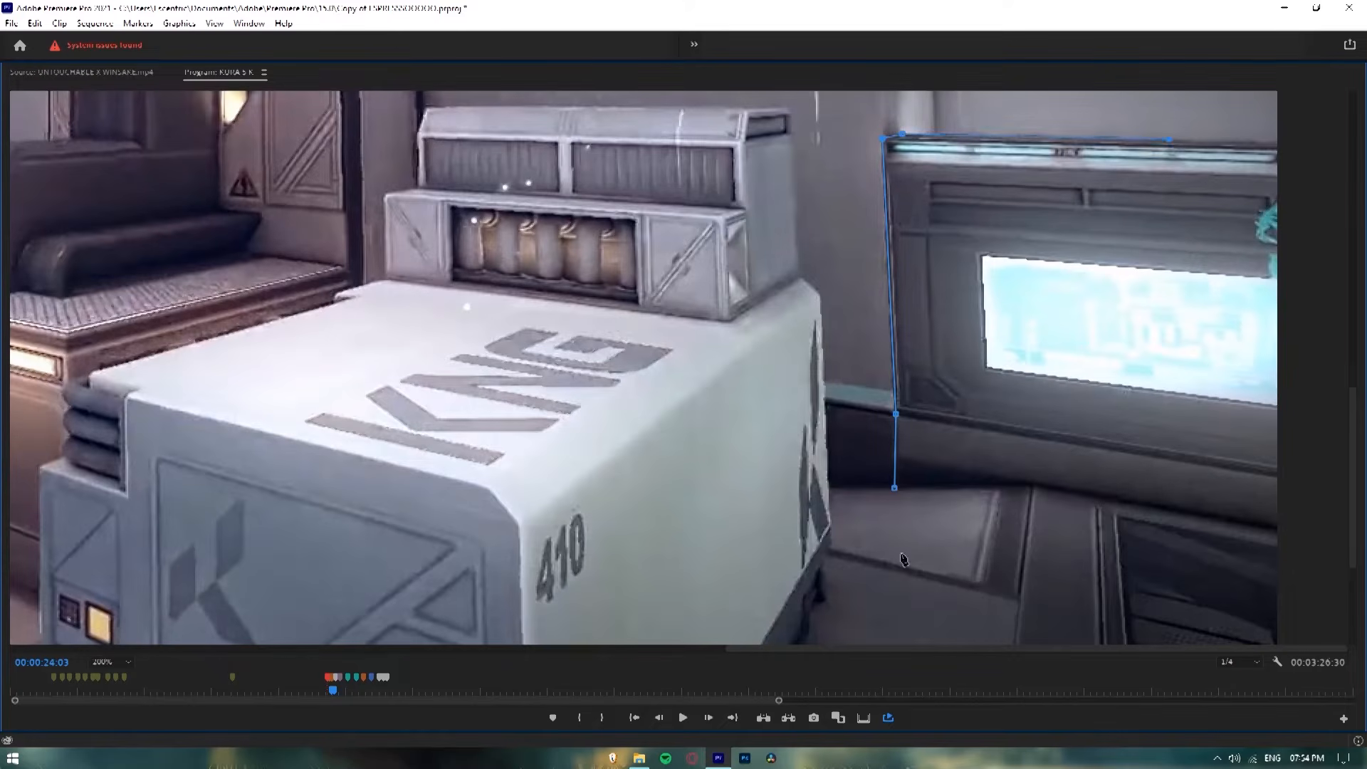
click(1284, 144)
drag(1353, 491, 1354, 566)
click(1292, 317)
click(1032, 271)
click(894, 274)
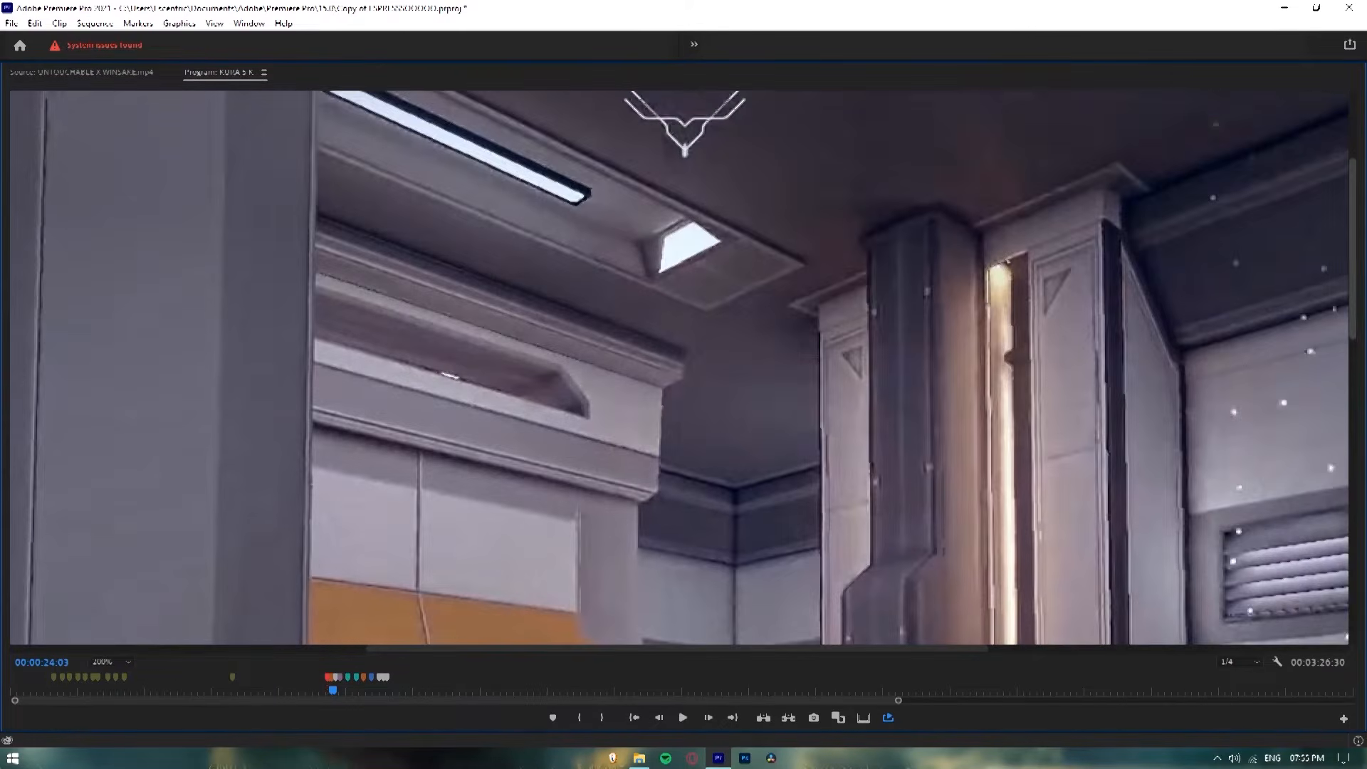
Step: Start another pen mask by tracing along the tops of the dark and light pillars at the ceiling
click(816, 306)
click(867, 285)
click(869, 254)
click(935, 220)
click(981, 235)
click(1100, 186)
click(1123, 196)
click(1127, 229)
Step: Carry the pillar mask down its far side, across the crate, and around the counter and dark block beside it
drag(959, 649, 1024, 652)
click(1041, 351)
drag(1352, 333, 1352, 456)
click(1053, 432)
click(1053, 590)
drag(1351, 382, 1352, 479)
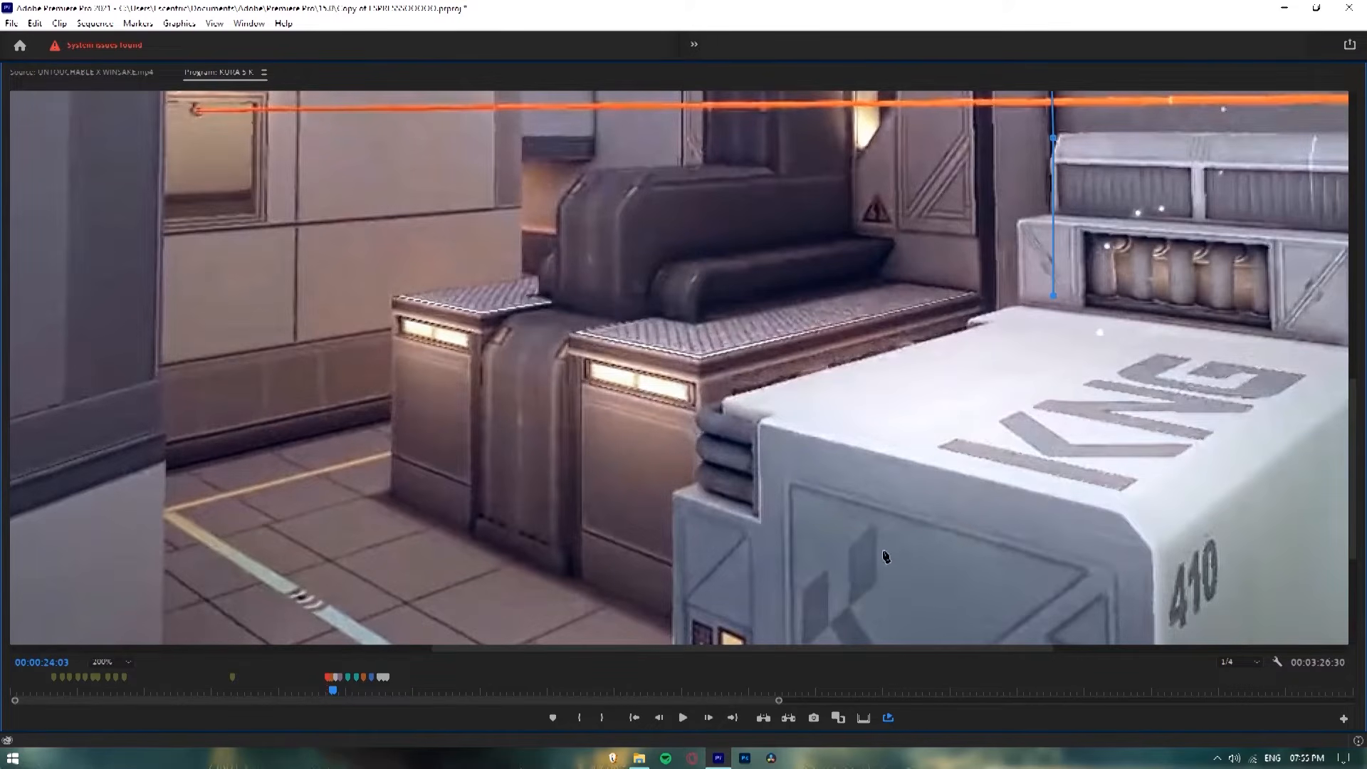
click(888, 547)
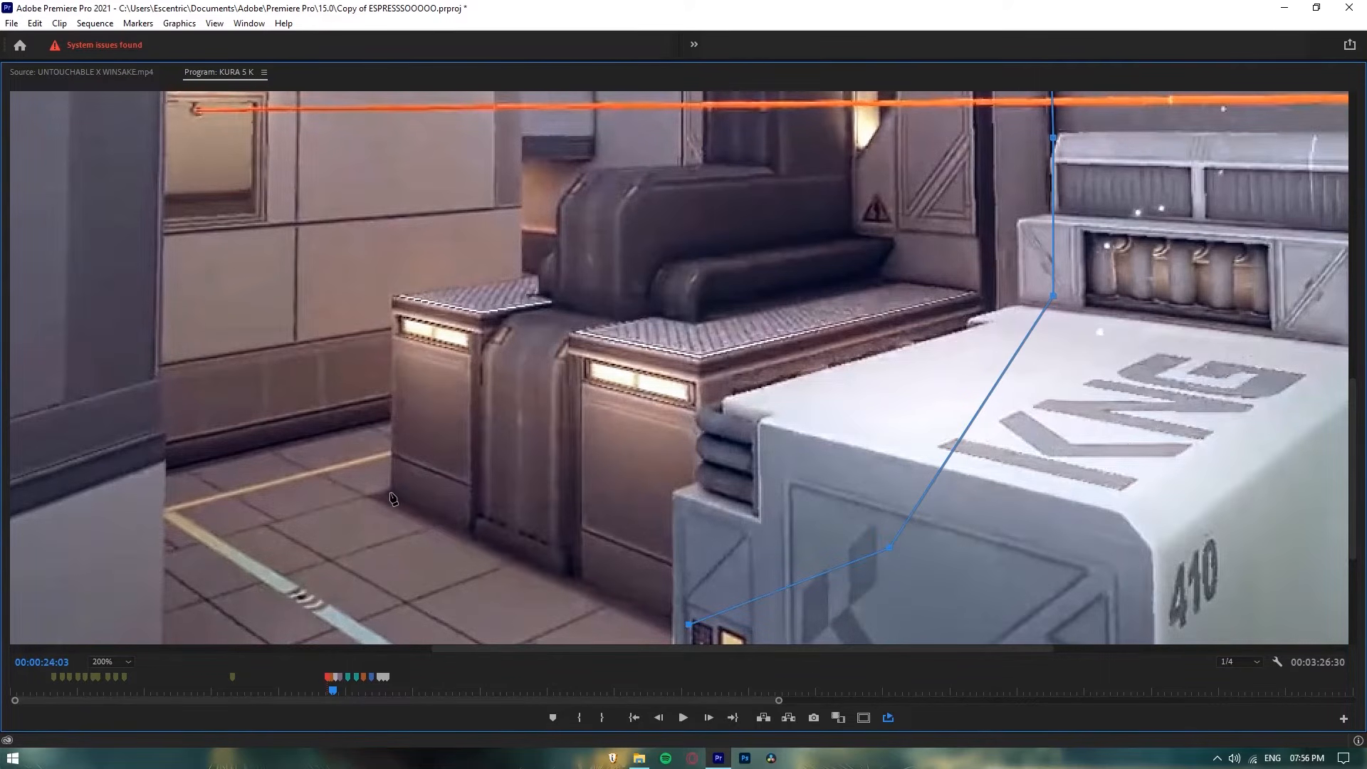
click(393, 293)
drag(537, 271, 558, 251)
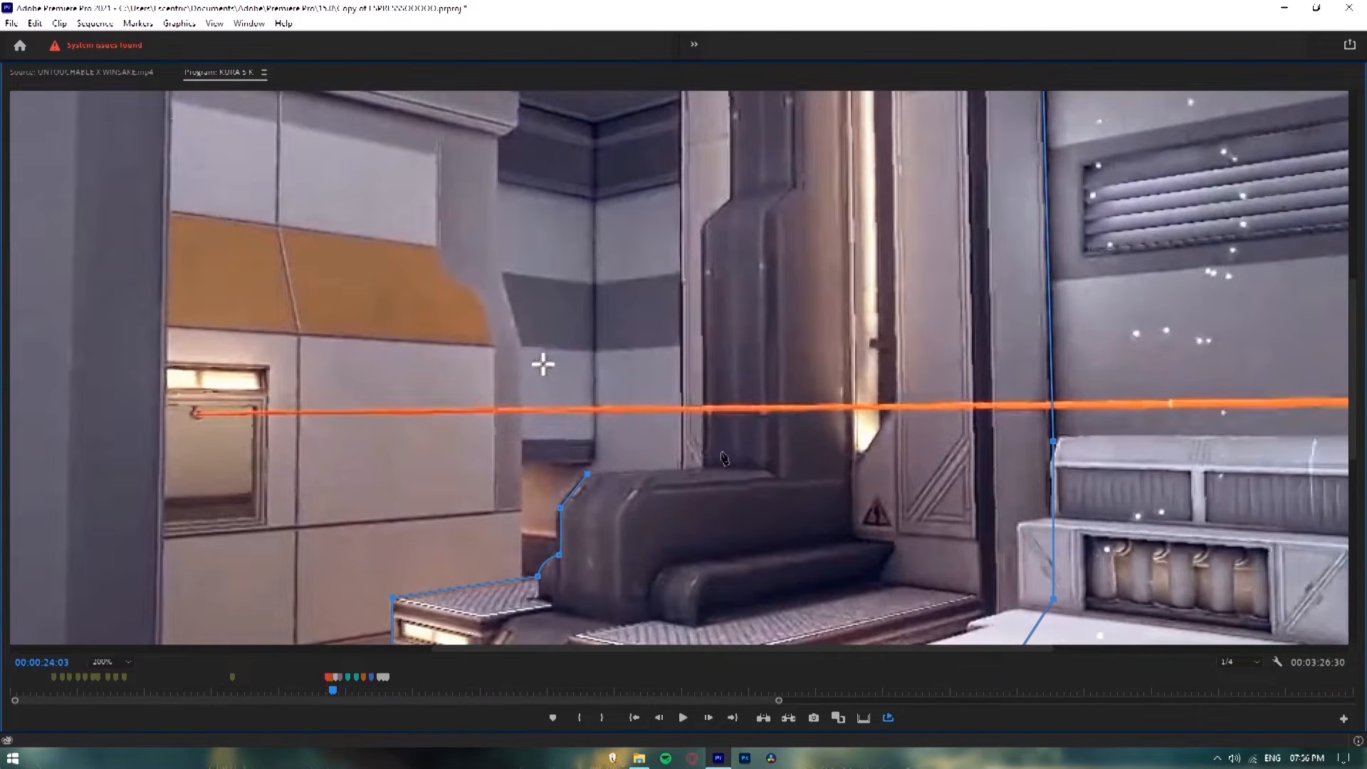
scroll(678, 206, up, 4)
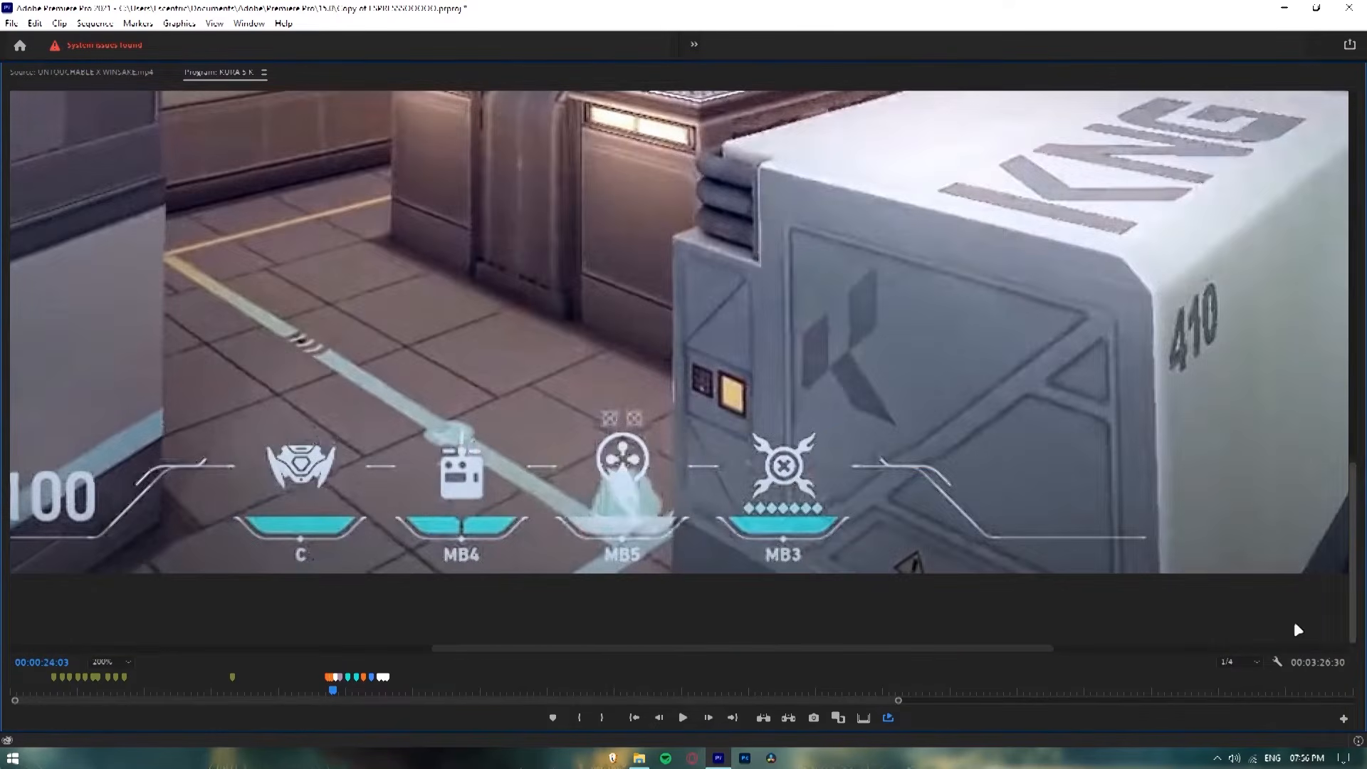
Step: Start a floor mask at the crate's right side, following the wall base and running past the frame's corner
drag(878, 647, 1172, 648)
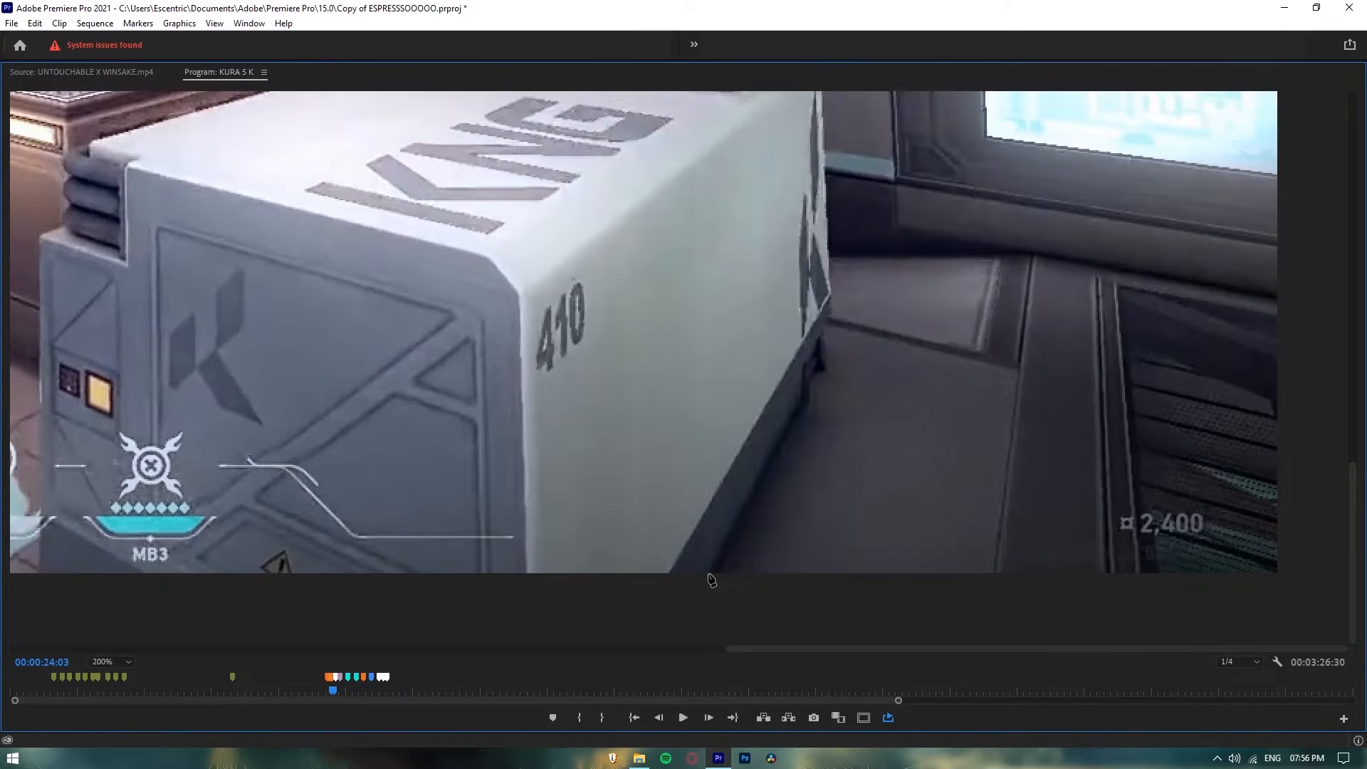
click(825, 367)
click(823, 327)
click(832, 316)
click(829, 254)
click(1033, 254)
click(1289, 300)
click(1297, 611)
Step: Run the floor mask below the frame, around the tiled floor between the wall and the crate, and restore the workspace
drag(1278, 648, 766, 649)
click(527, 593)
click(630, 525)
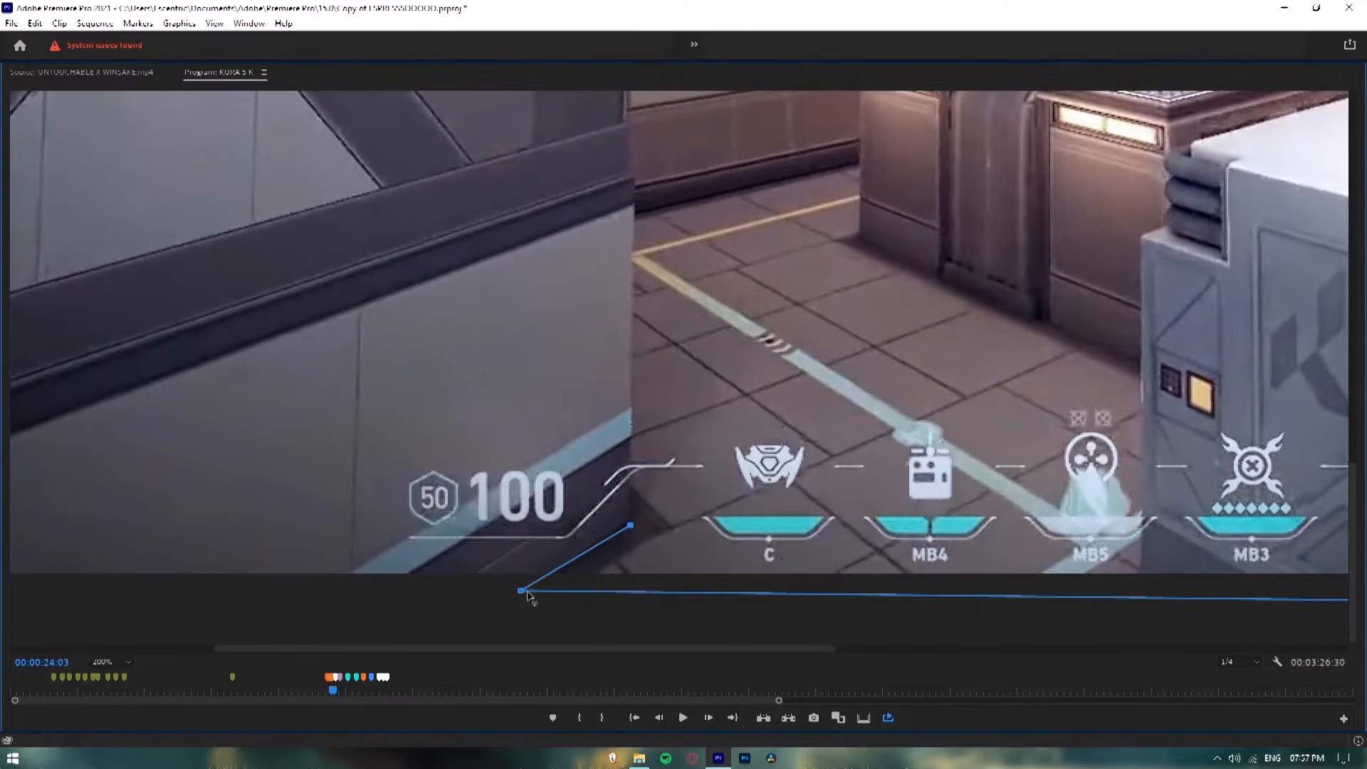
click(632, 212)
click(859, 161)
click(858, 234)
click(1142, 360)
click(1142, 572)
drag(645, 648, 955, 649)
key(grave)
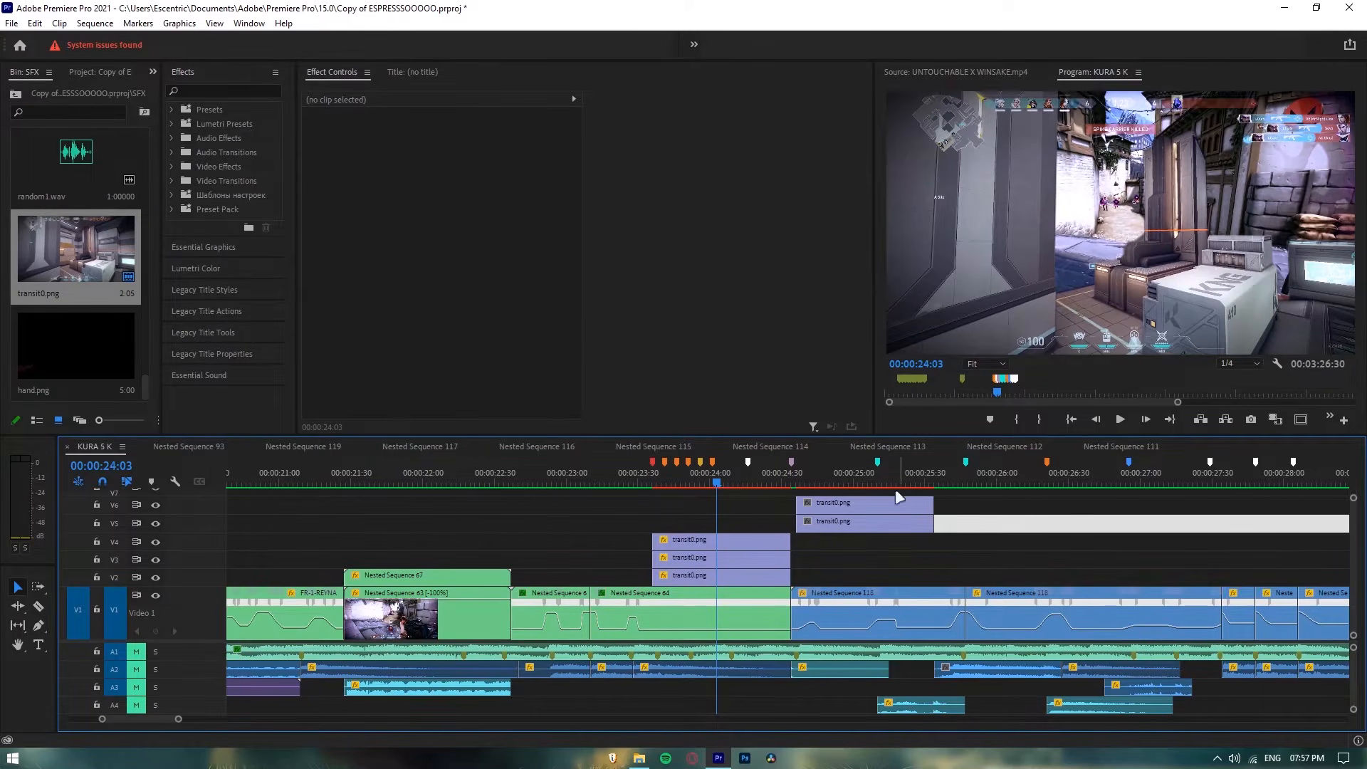
Step: Move the V5 copy above the other masked clips and add a pen opacity mask, with the preview at 200%
drag(856, 526, 711, 526)
click(372, 263)
click(999, 365)
click(988, 475)
key(grave)
drag(642, 648, 378, 646)
Step: Trace the mask along the base of the orange-panelled wall and up its right edge
click(376, 636)
click(611, 578)
click(734, 440)
drag(1353, 427, 1353, 344)
click(736, 456)
click(713, 242)
click(736, 125)
Step: Carry the mask around the wall's upper ledge, close it beside the grey foreground wall, and fit the preview
drag(1353, 402, 1354, 517)
click(756, 332)
click(760, 304)
click(329, 164)
key(grave)
click(1000, 365)
click(988, 377)
Step: Duplicate the V6 copy above the stack and pen-mask the recessed back corner between the orange-panelled wall and the pillar
click(847, 507)
alt+drag(875, 507, 739, 507)
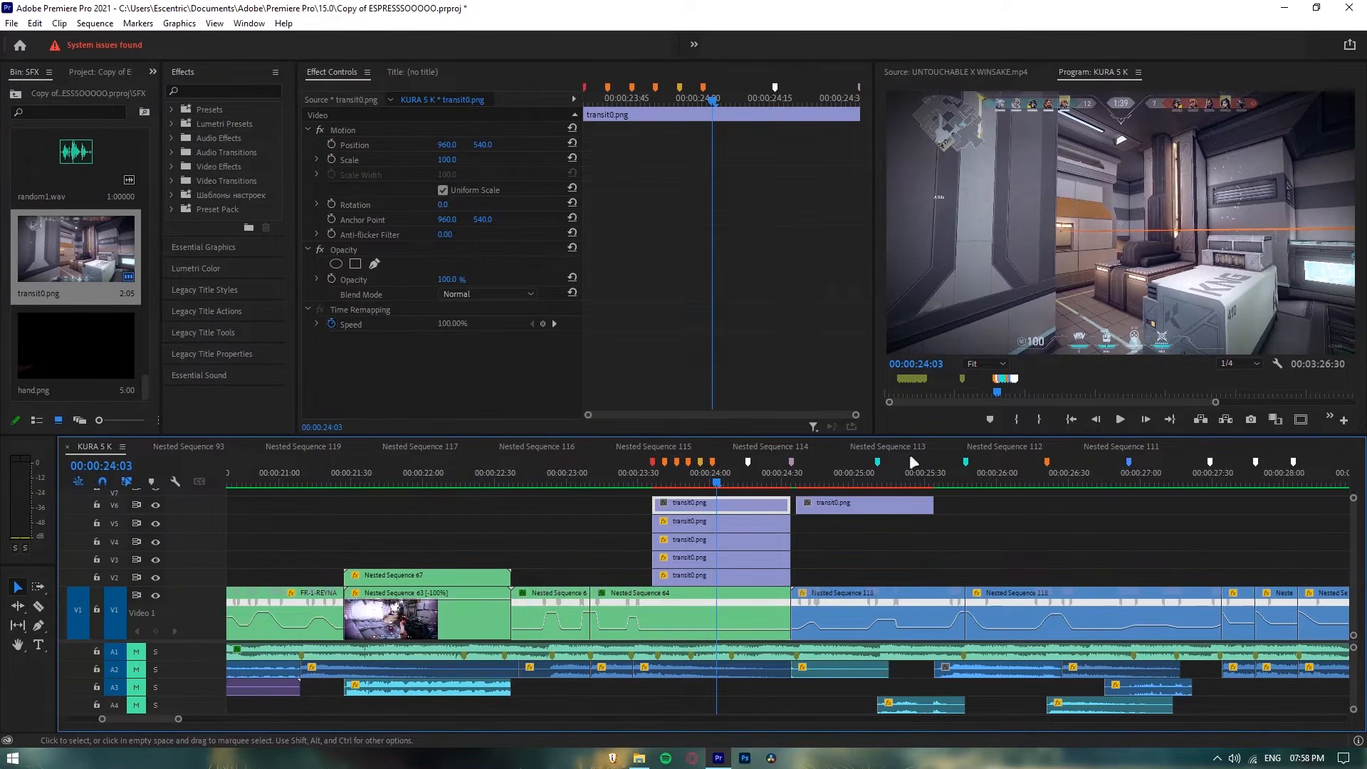
click(376, 263)
key(grave)
click(112, 662)
click(107, 632)
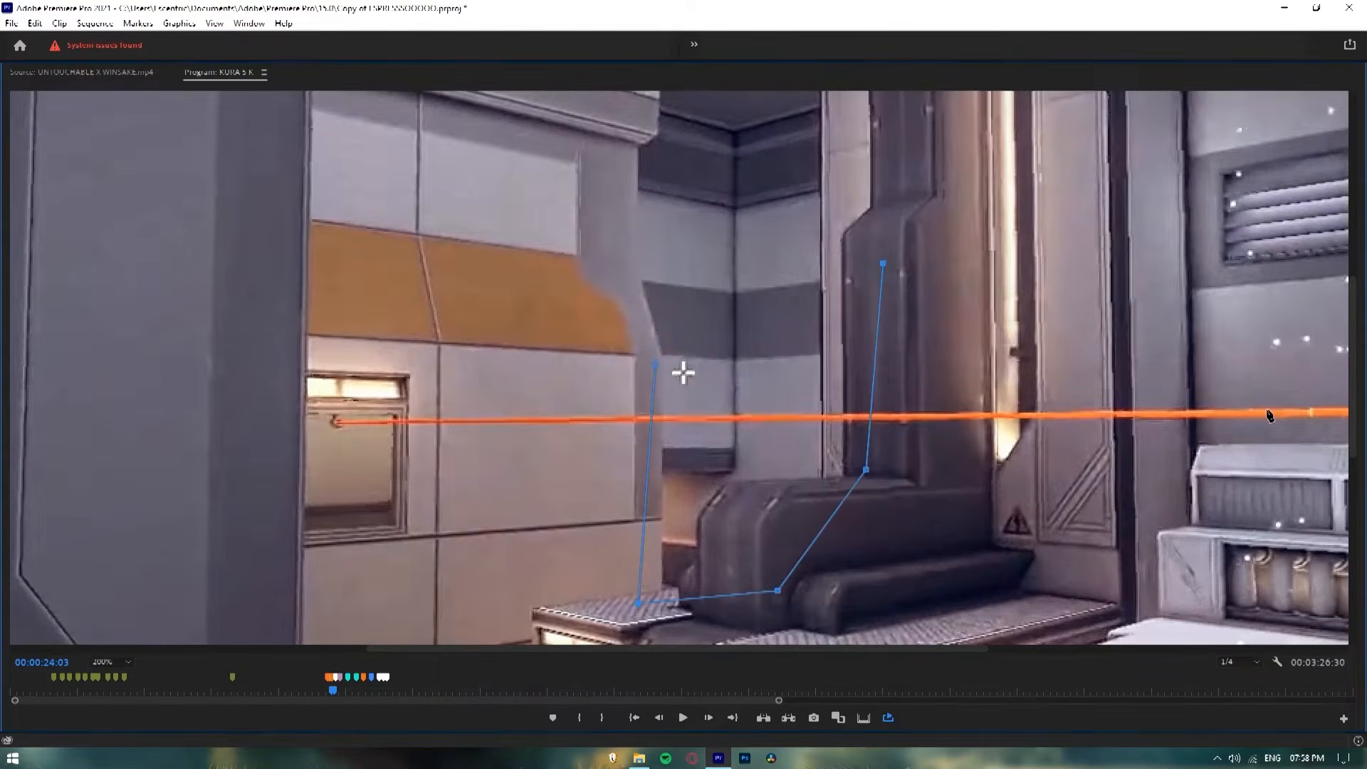
scroll(680, 373, up, 5)
scroll(840, 456, down, 4)
click(654, 413)
key(grave)
Step: Start another mask on the V6 clip, tracing the upper part of the back wall right of the pillars
key(grave)
drag(762, 650, 952, 651)
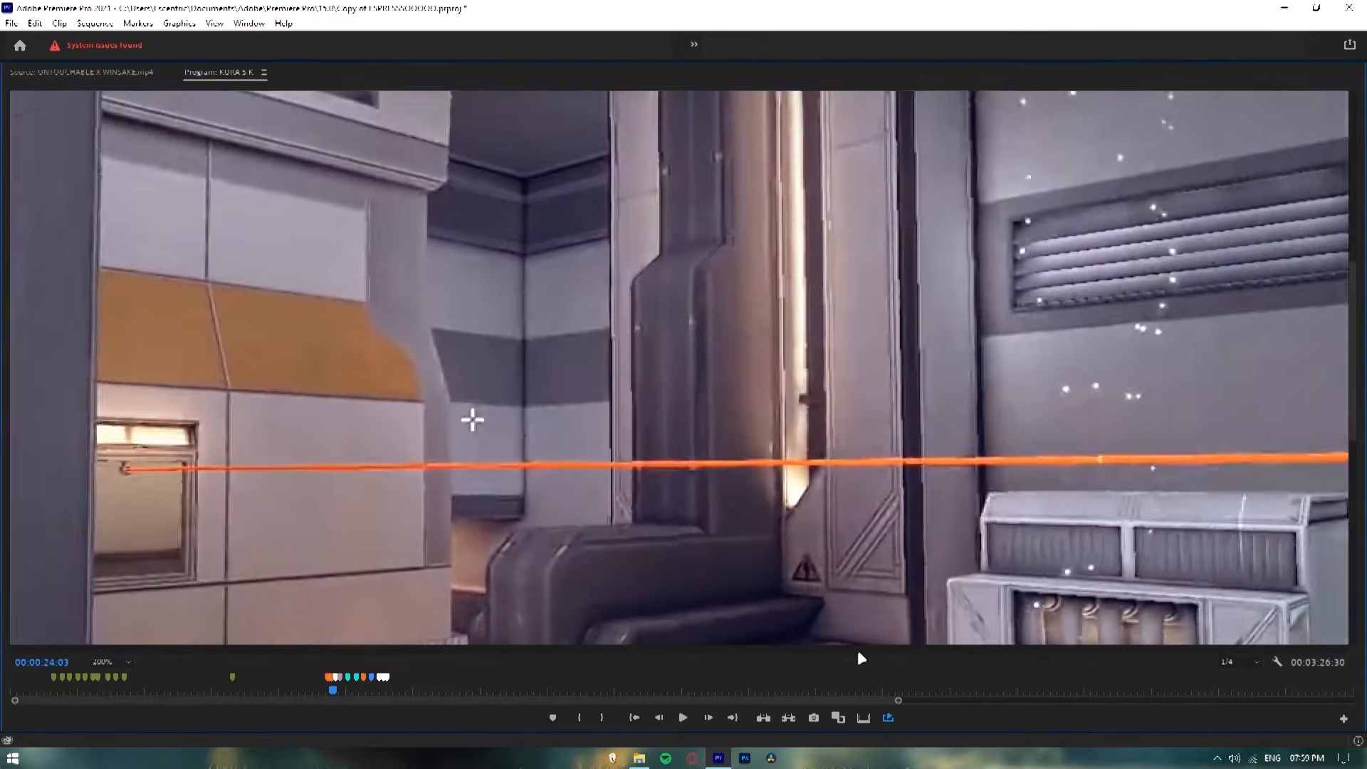
drag(1353, 349, 1354, 221)
click(712, 289)
click(972, 187)
drag(1089, 649, 1278, 649)
scroll(1169, 470, up, 3)
click(1223, 146)
click(1084, 159)
click(1086, 406)
click(1287, 357)
Step: Carry the back wall mask past the frame's edge, along the console's top, and down behind the crate
scroll(1289, 369, down, 8)
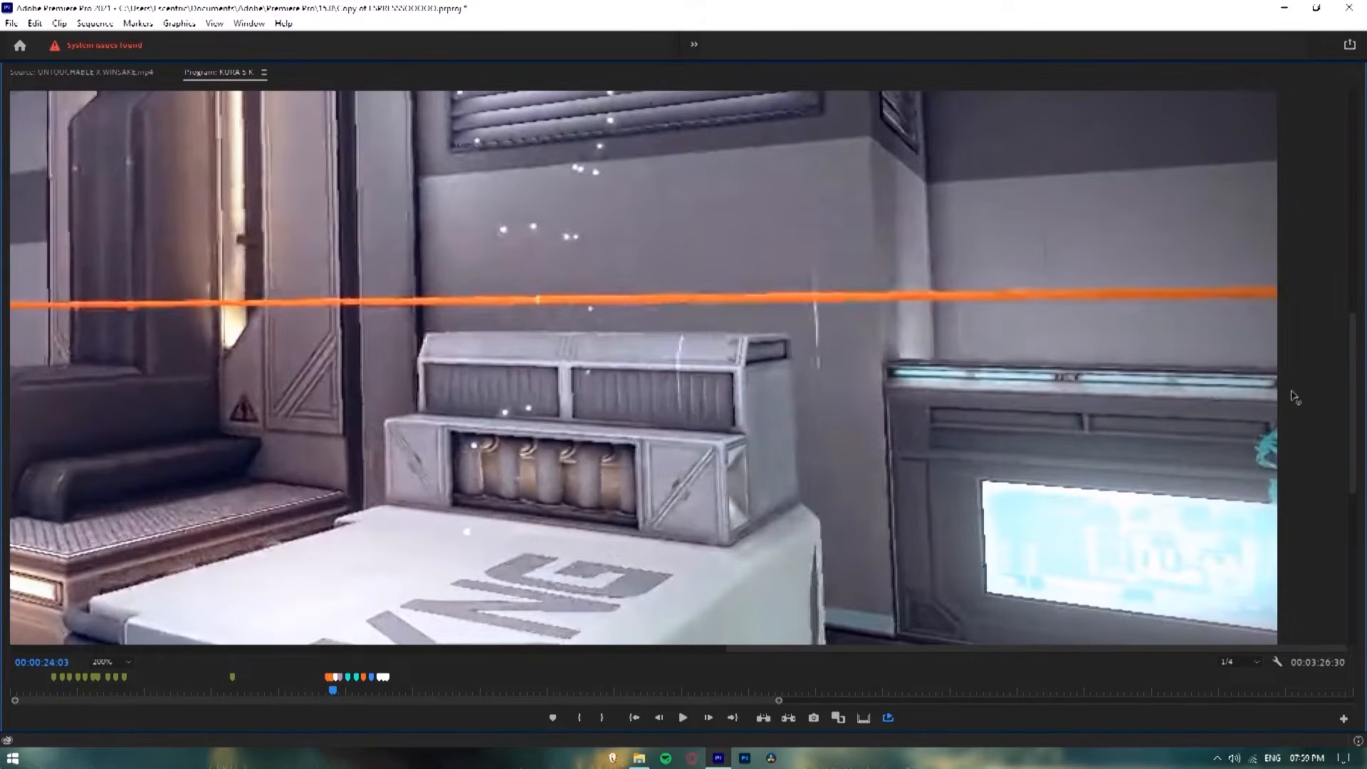
click(1291, 297)
click(988, 383)
click(921, 628)
click(775, 628)
click(734, 277)
Step: Bring the back wall mask up along the pillar's side, close it, and fit the whole preview
drag(1184, 649, 1003, 649)
click(833, 254)
scroll(958, 461, up, 6)
click(800, 527)
scroll(809, 579, up, 4)
click(732, 138)
key(grave)
click(985, 364)
click(978, 379)
Step: Restack the transit0.png clips with the unmasked copy on V2 beneath the masked pieces on V3 to V7, and hide their tracks
click(1198, 523)
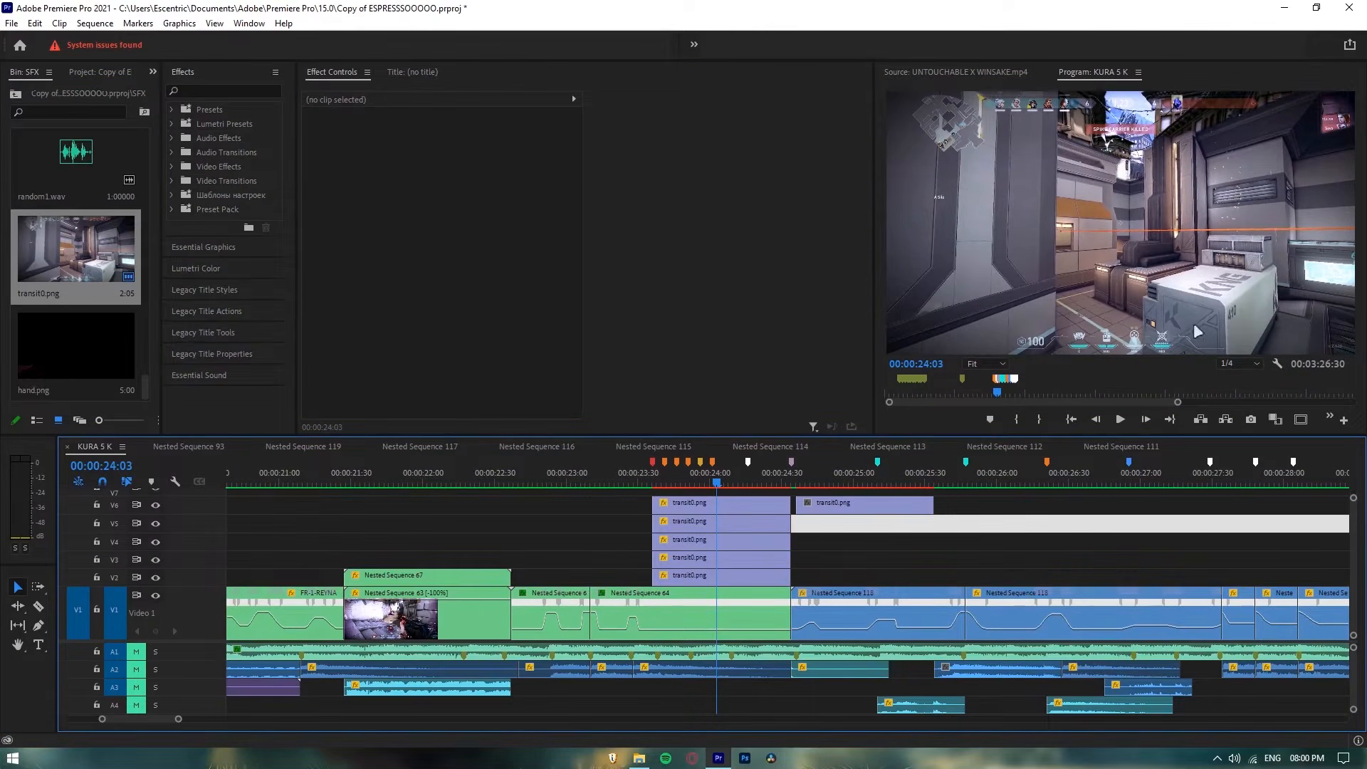
click(101, 334)
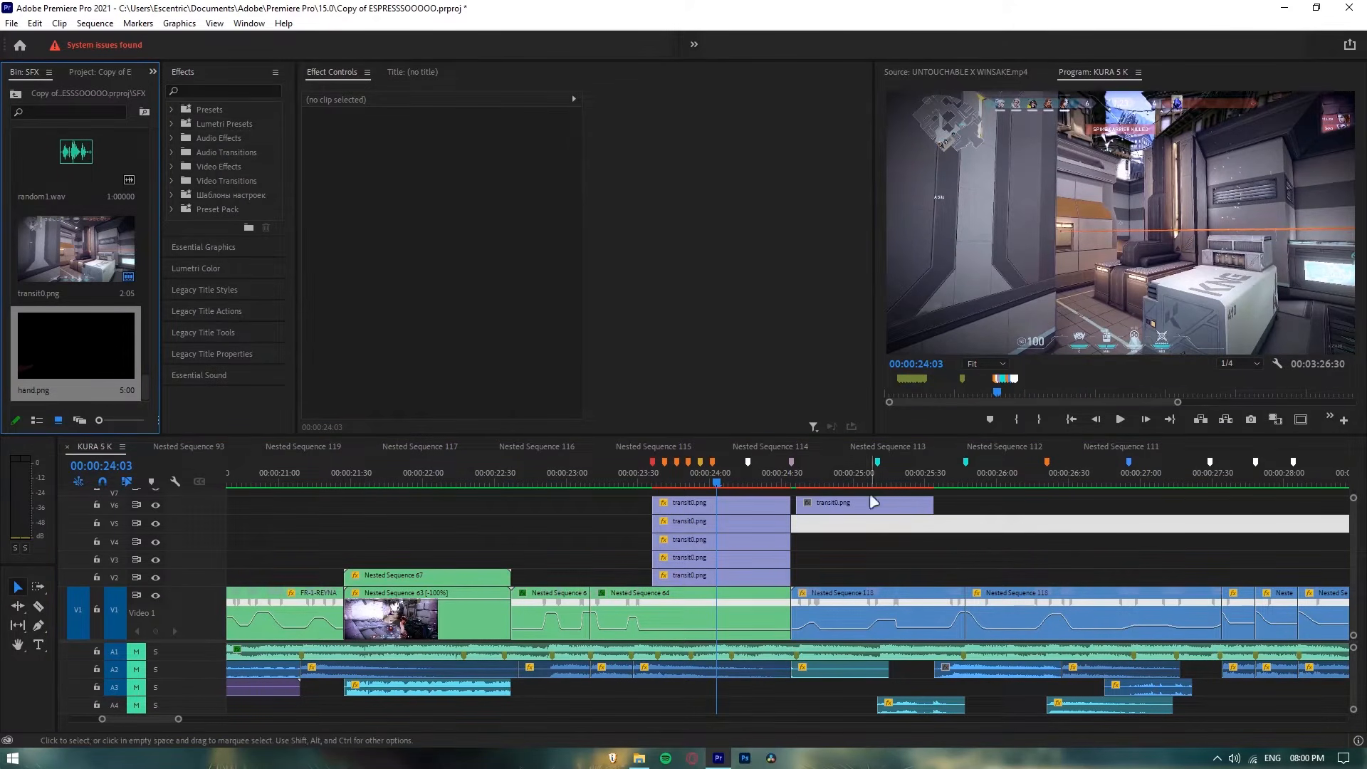
drag(868, 499, 854, 549)
click(156, 511)
click(156, 512)
drag(713, 585, 856, 533)
drag(727, 602, 871, 514)
drag(967, 605, 848, 509)
drag(844, 520, 744, 520)
click(815, 548)
drag(155, 547, 155, 603)
drag(737, 513, 843, 536)
drag(703, 551, 703, 511)
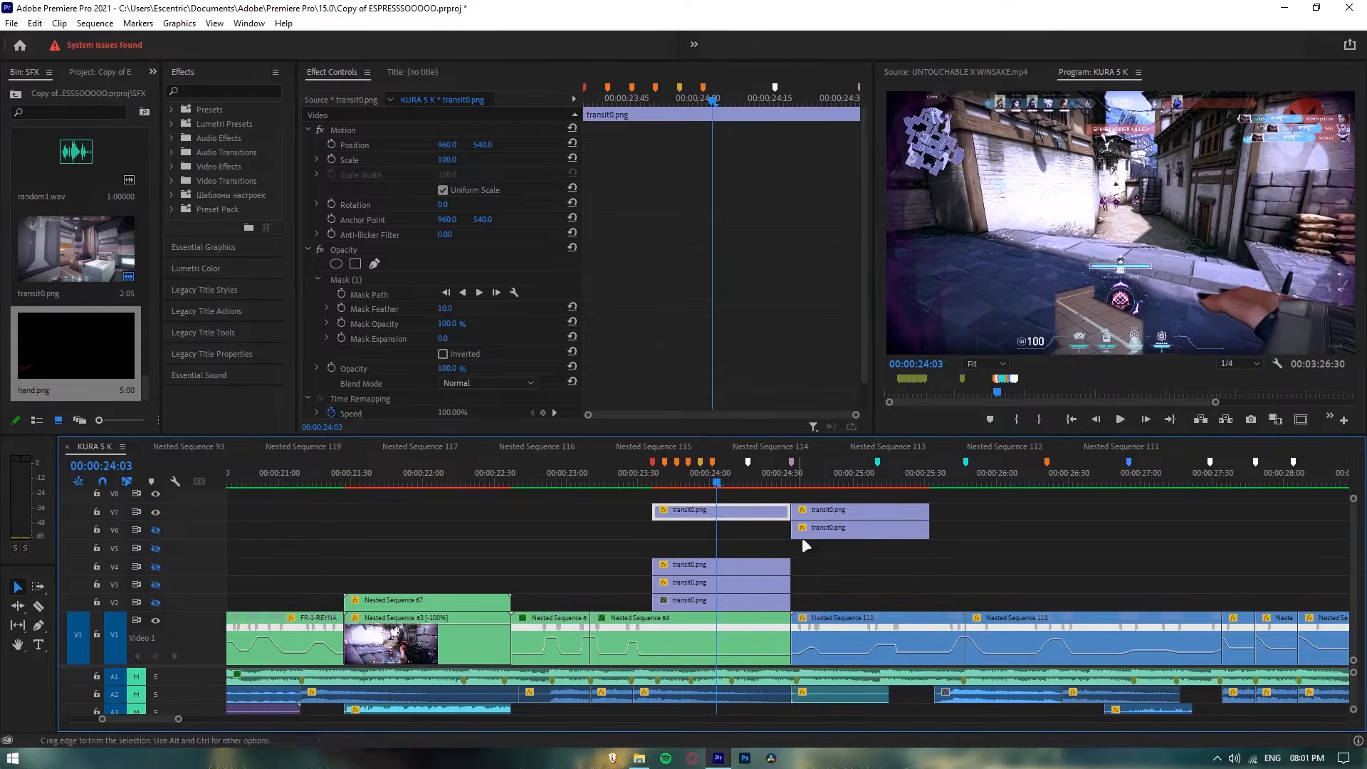
key(ctrl+z)
key(ctrl+z)
key(ctrl+z)
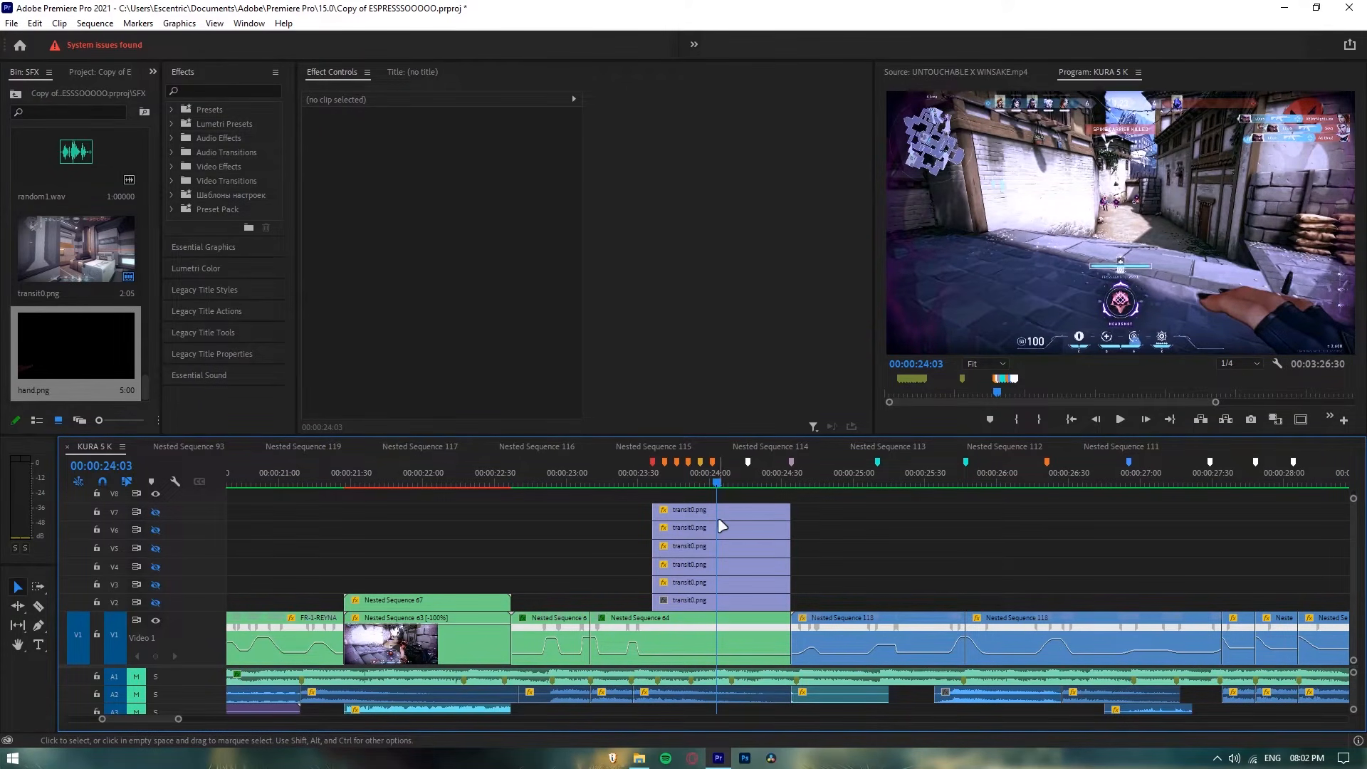
Step: Turn the output of tracks V7 down to V2 back on one by one, checking how each piece fills the frame
click(156, 510)
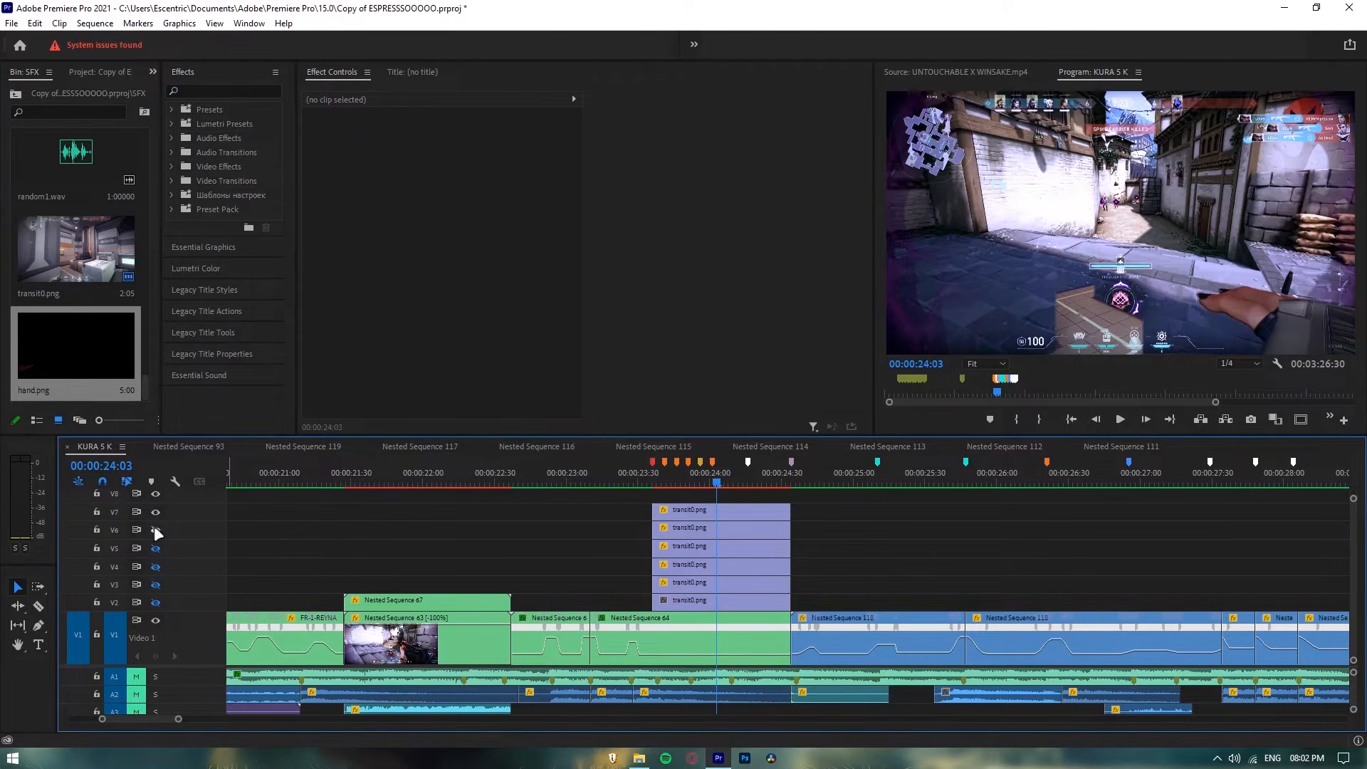
click(155, 530)
click(155, 548)
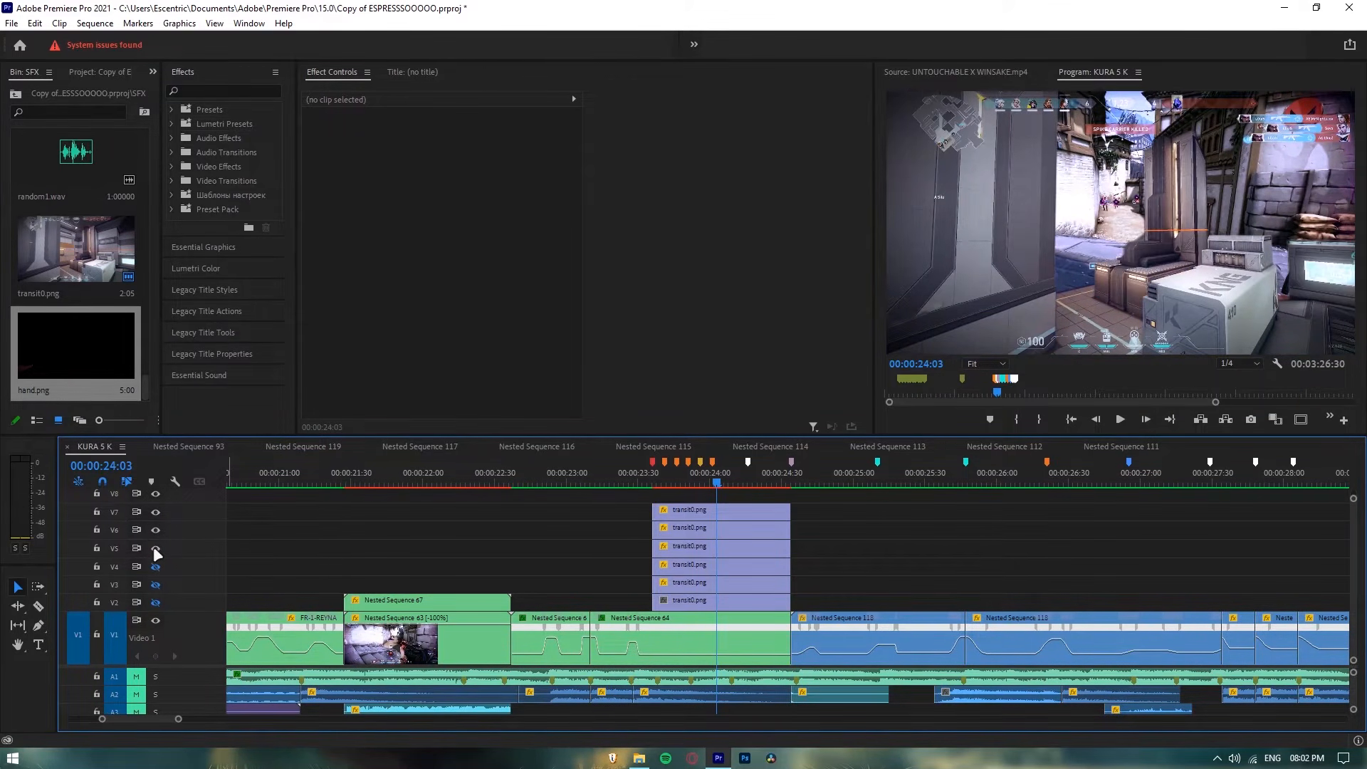
click(157, 564)
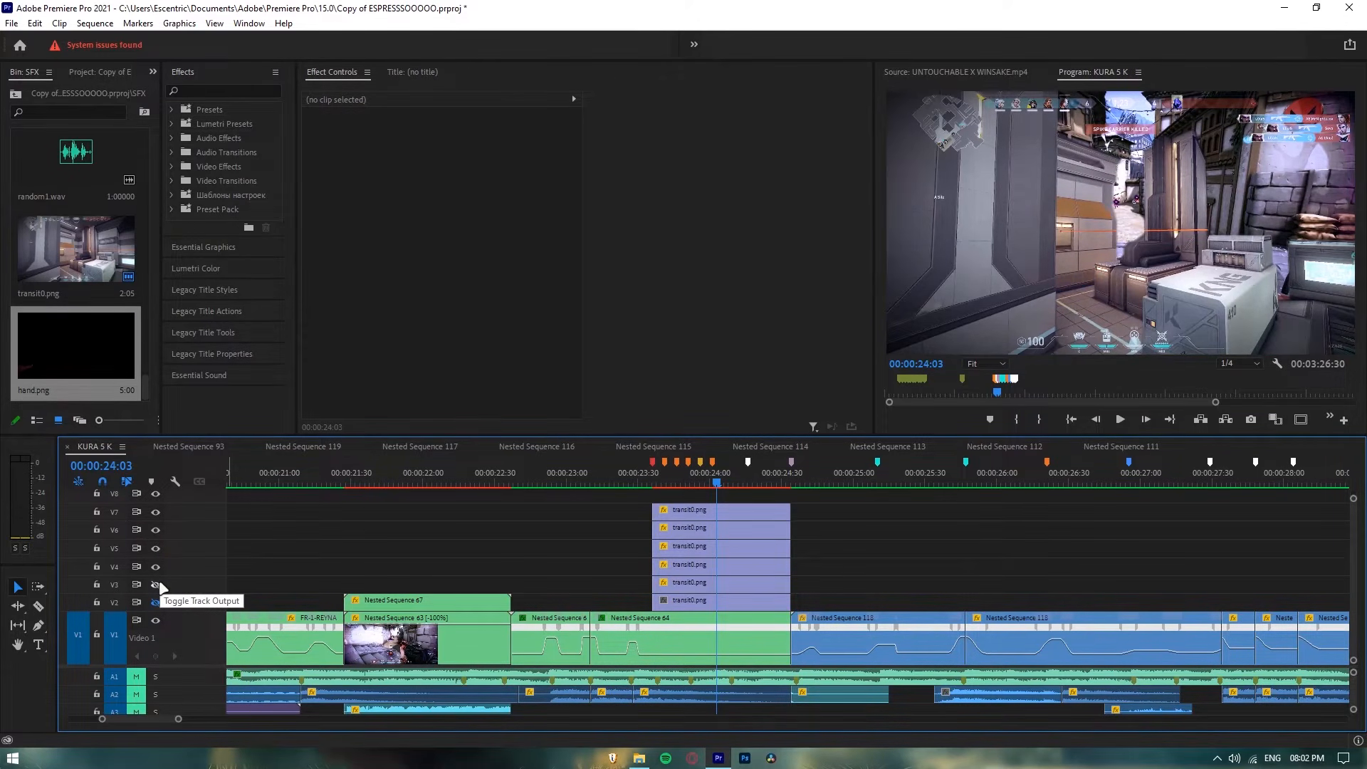
click(156, 584)
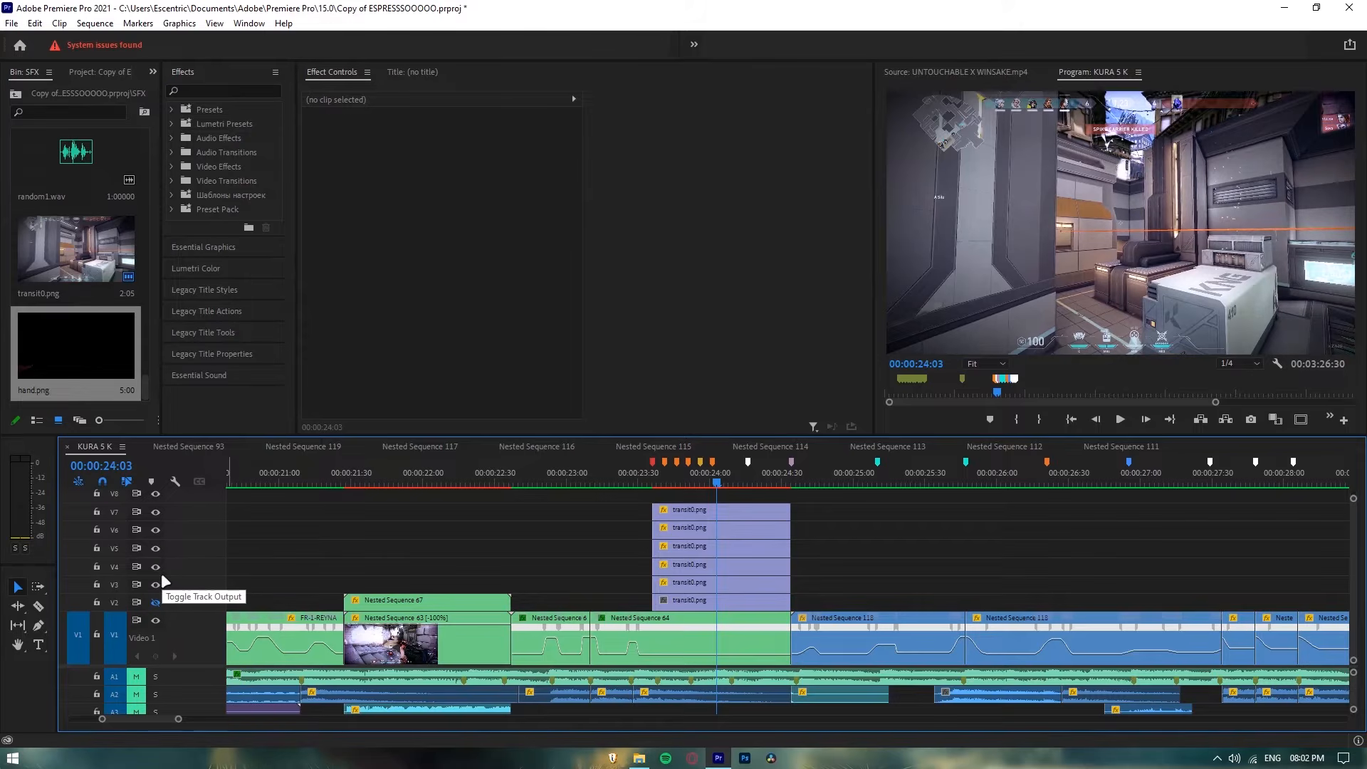
click(156, 602)
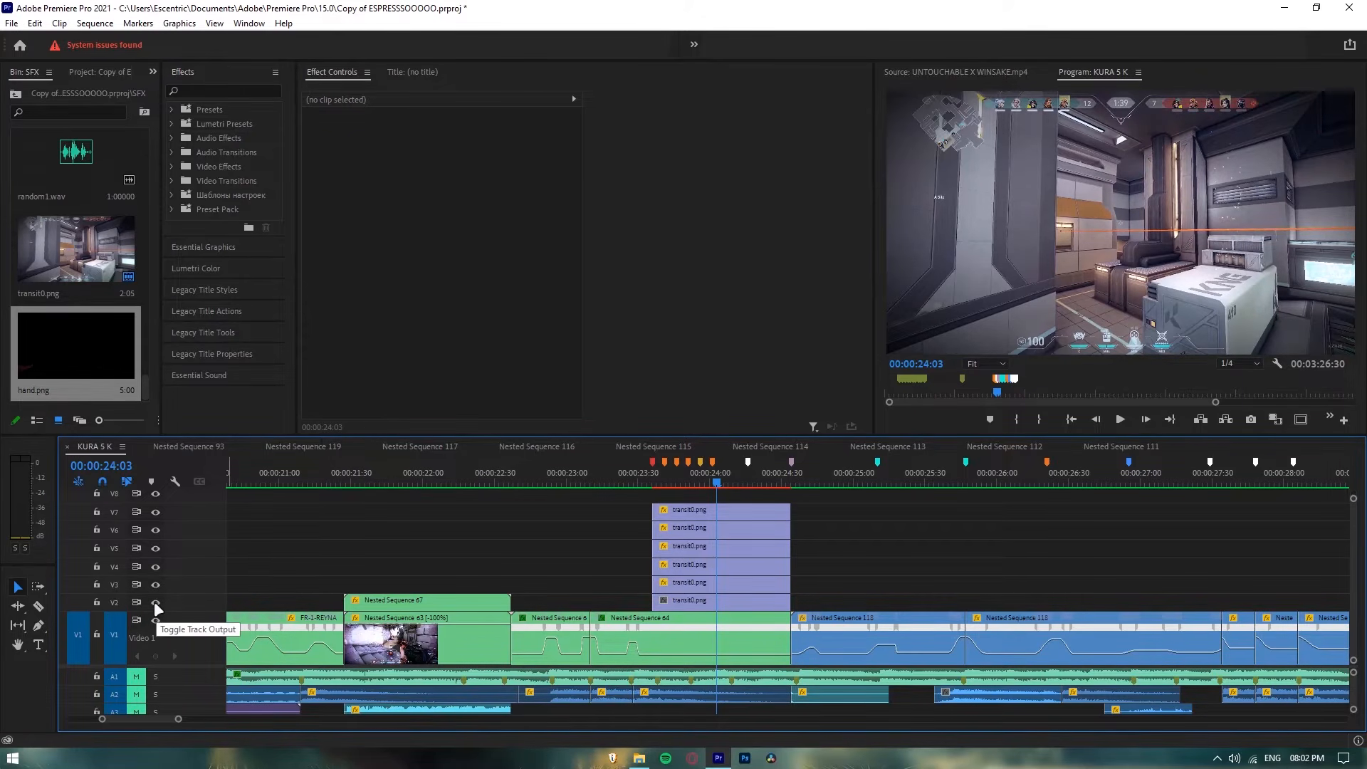
click(155, 602)
click(155, 602)
Step: Place hand.png on V8 from the stack's start and trim its end to match the transit0.png clips
click(702, 509)
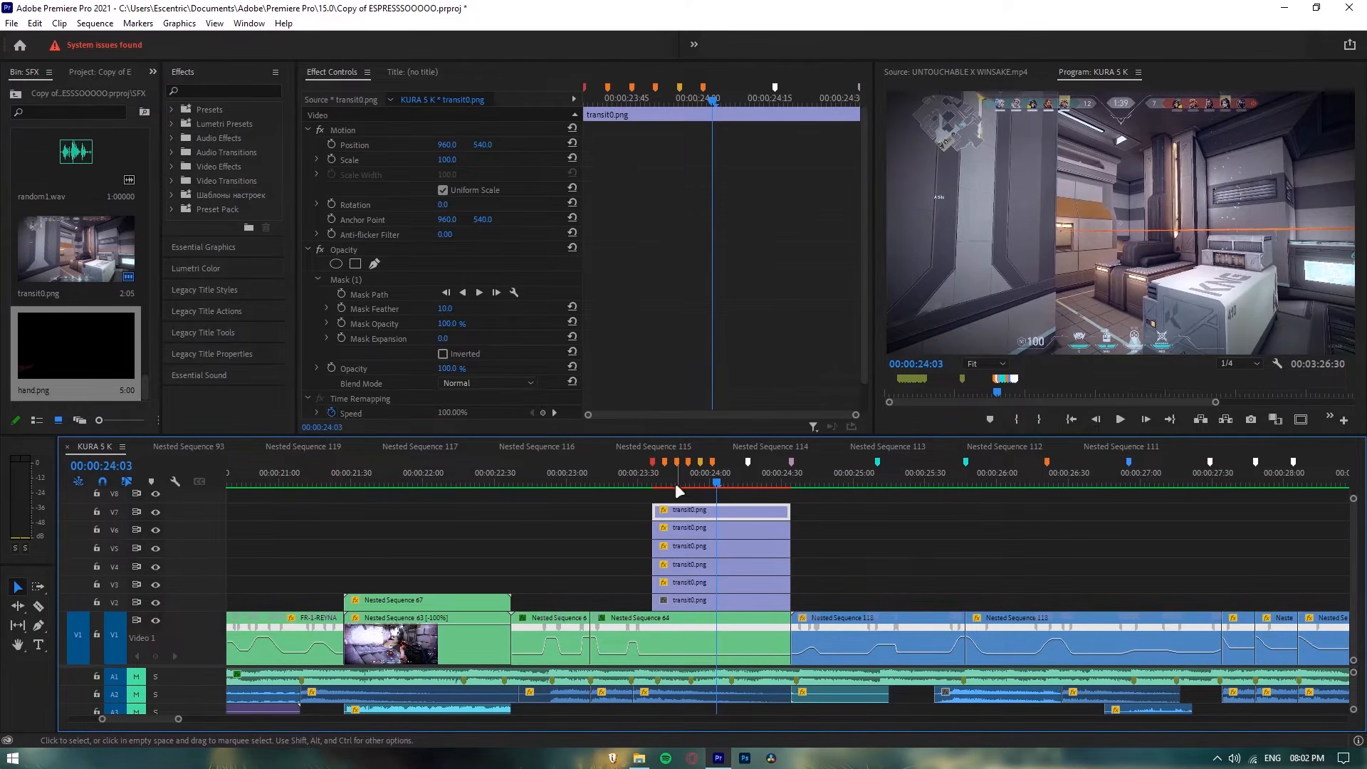
drag(42, 339, 660, 498)
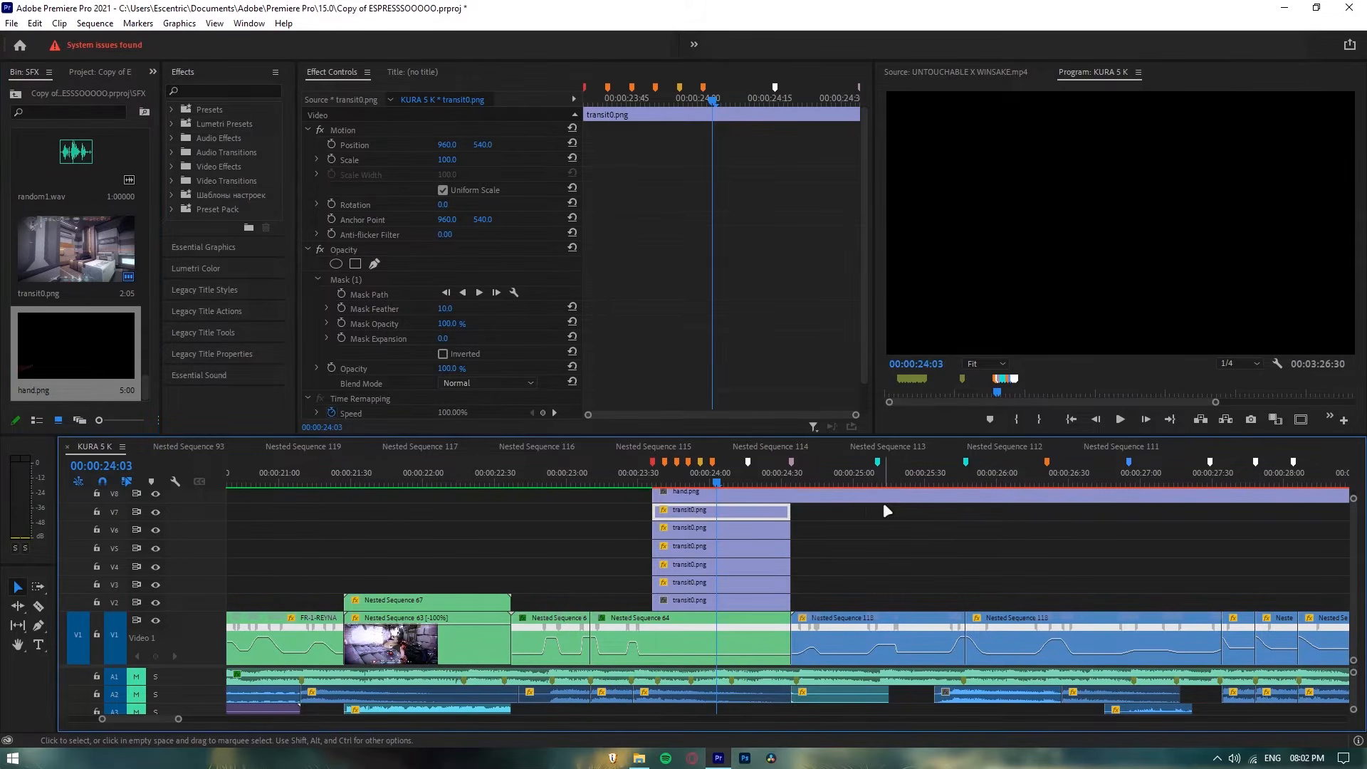
click(835, 497)
click(806, 481)
key(ctrl+k)
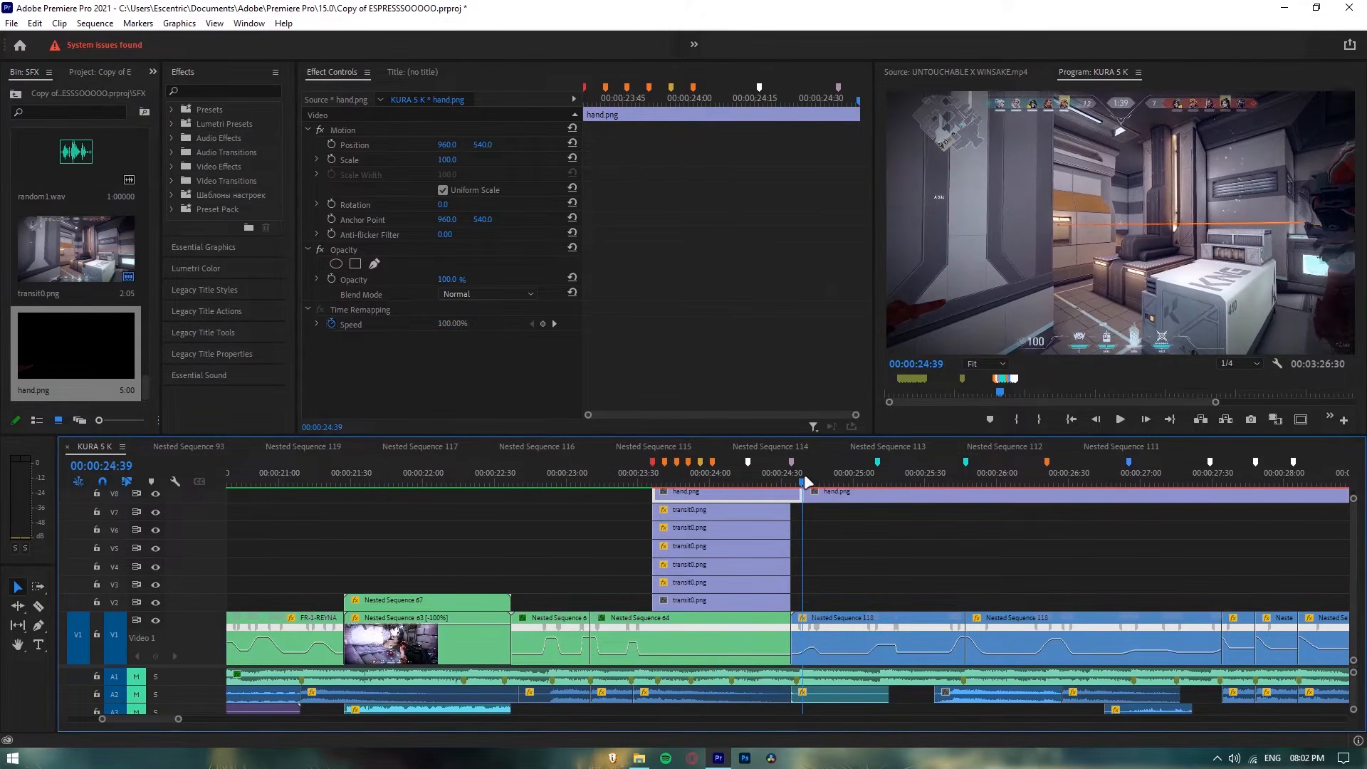
key(Delete)
drag(798, 493, 790, 493)
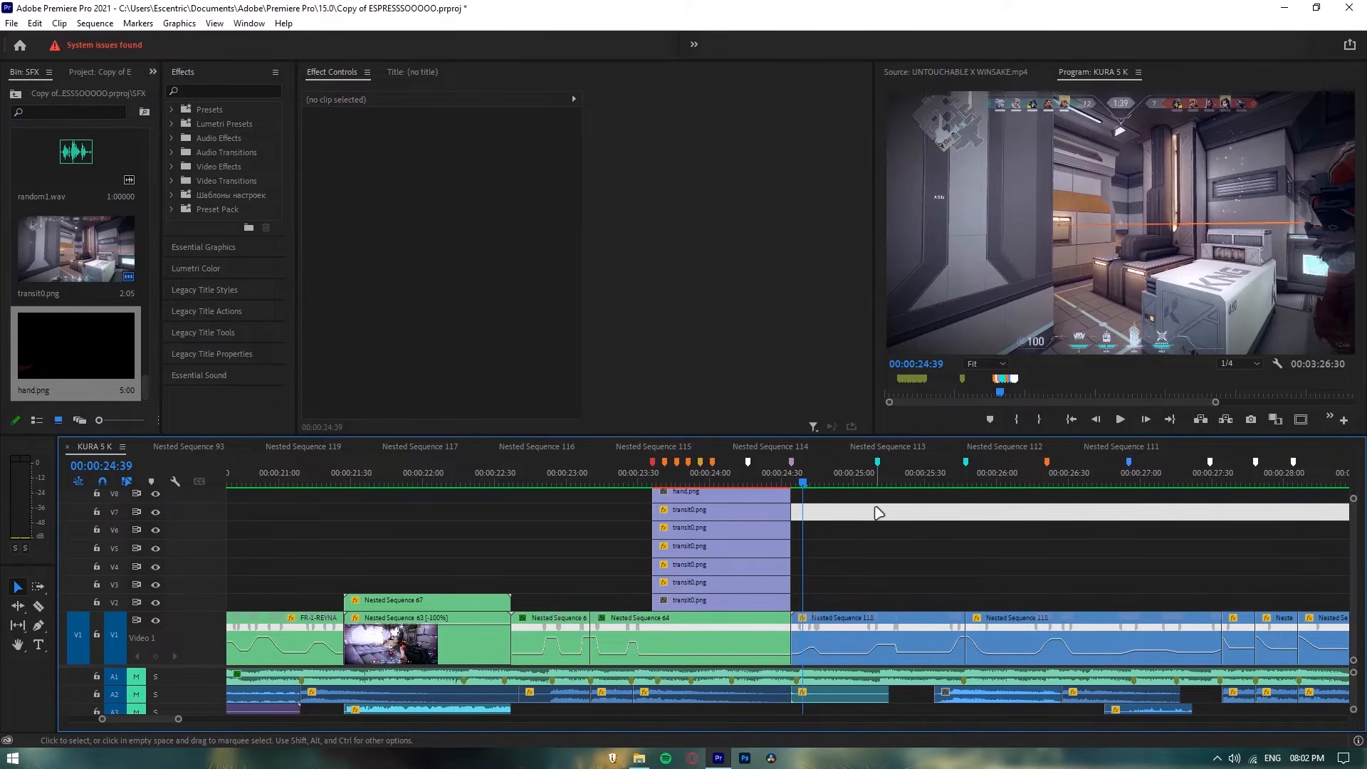
Step: Check the stack's start, and set the playhead at the white marker at 00:00:24:16
click(708, 483)
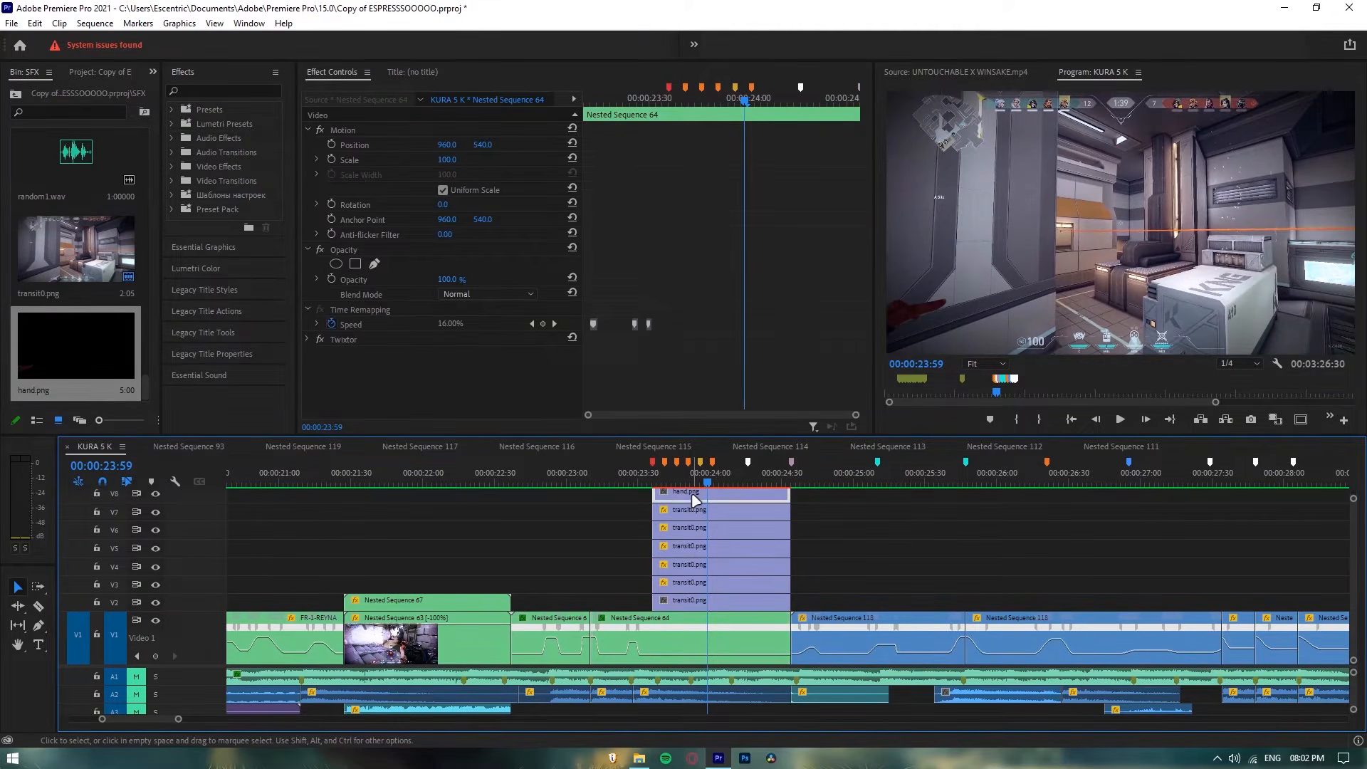
click(721, 510)
click(655, 482)
drag(655, 483, 653, 483)
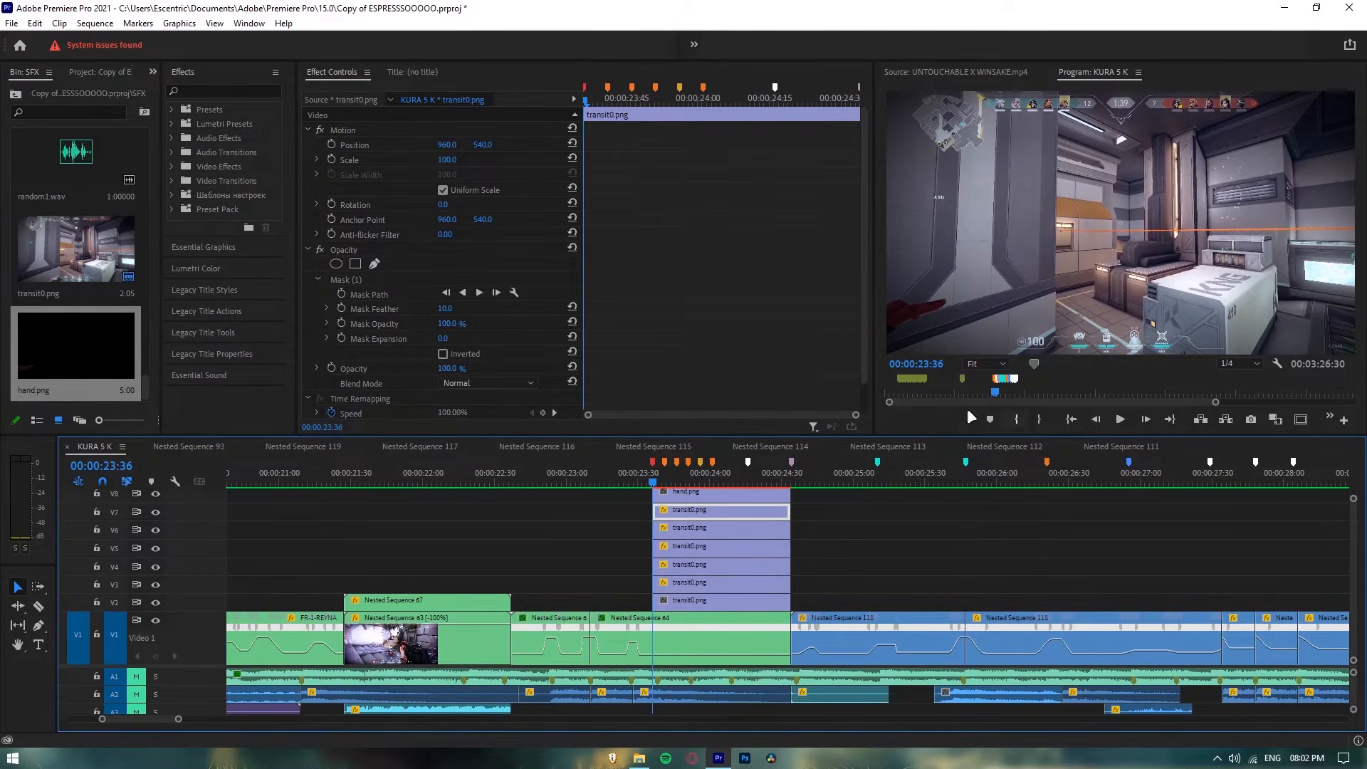
drag(587, 101, 776, 102)
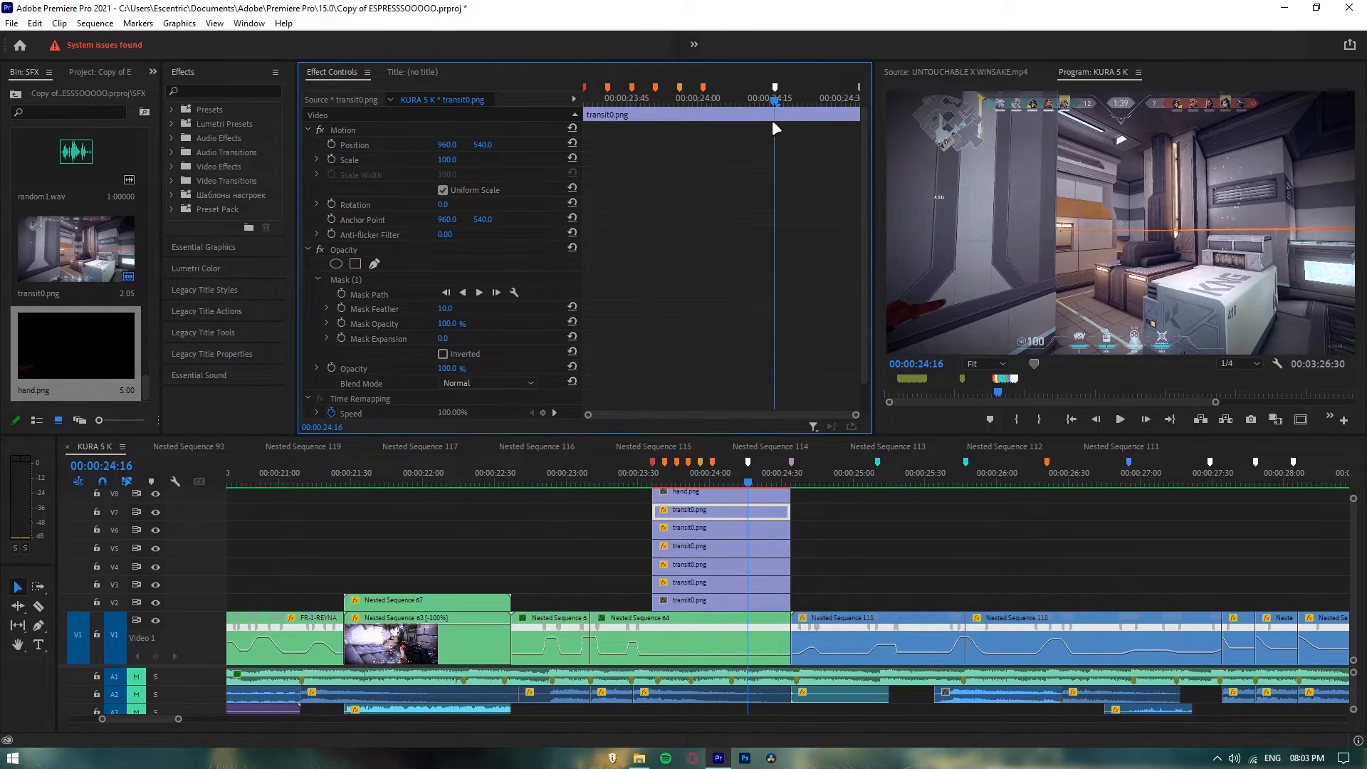
key(shift+Right)
key(shift+Right)
key(shift+Right)
key(shift+Right)
key(shift+Left)
key(shift+Left)
key(shift+Left)
key(shift+Left)
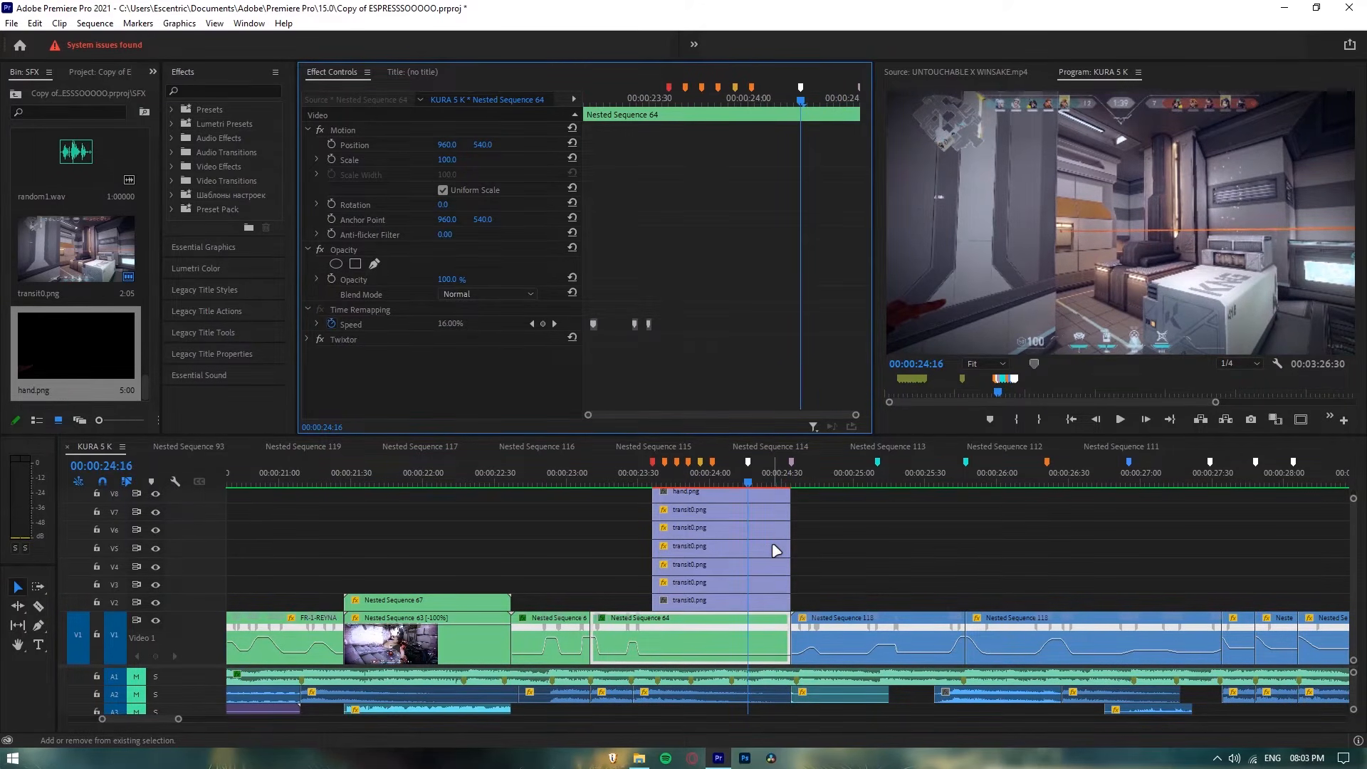
Step: Enable Position keyframing on the V7 transit0.png clip at 00:00:24:16, keeping its position at 960, 540
click(759, 510)
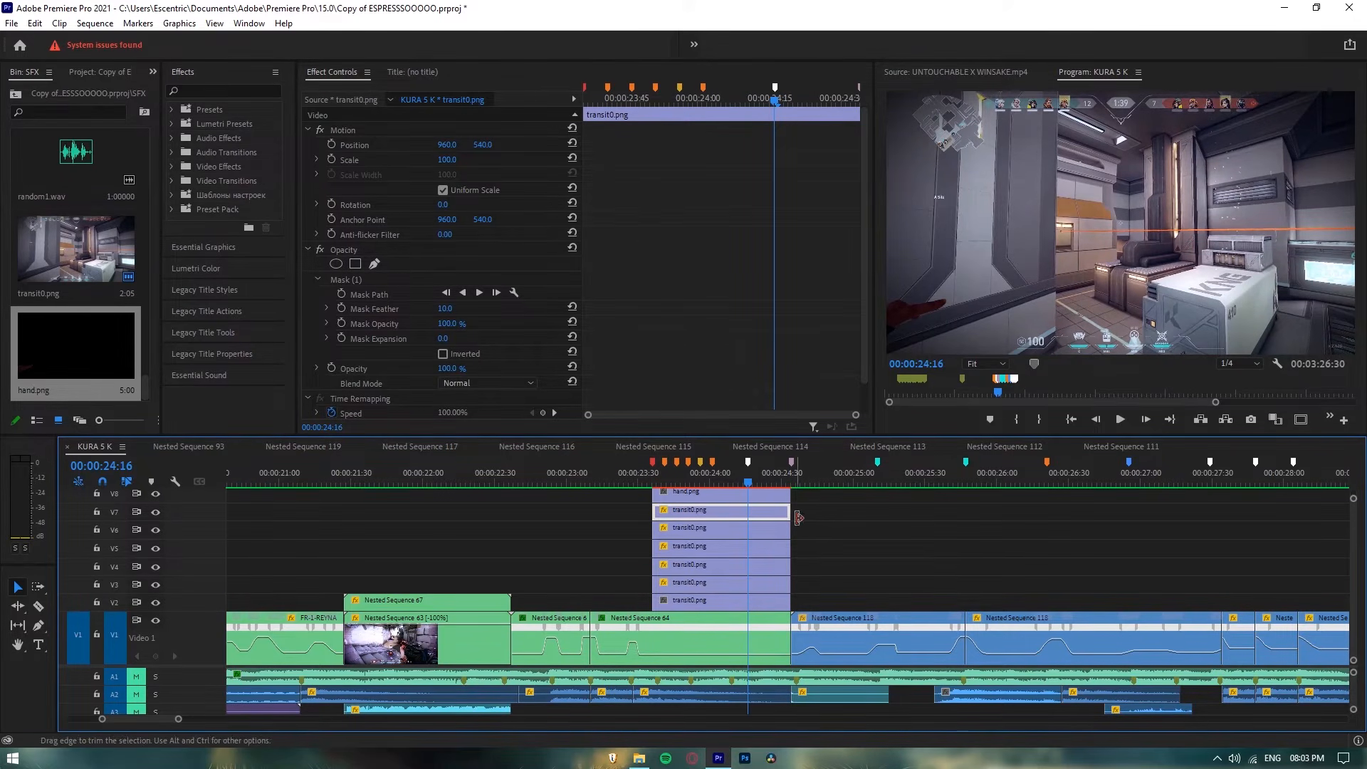
click(728, 268)
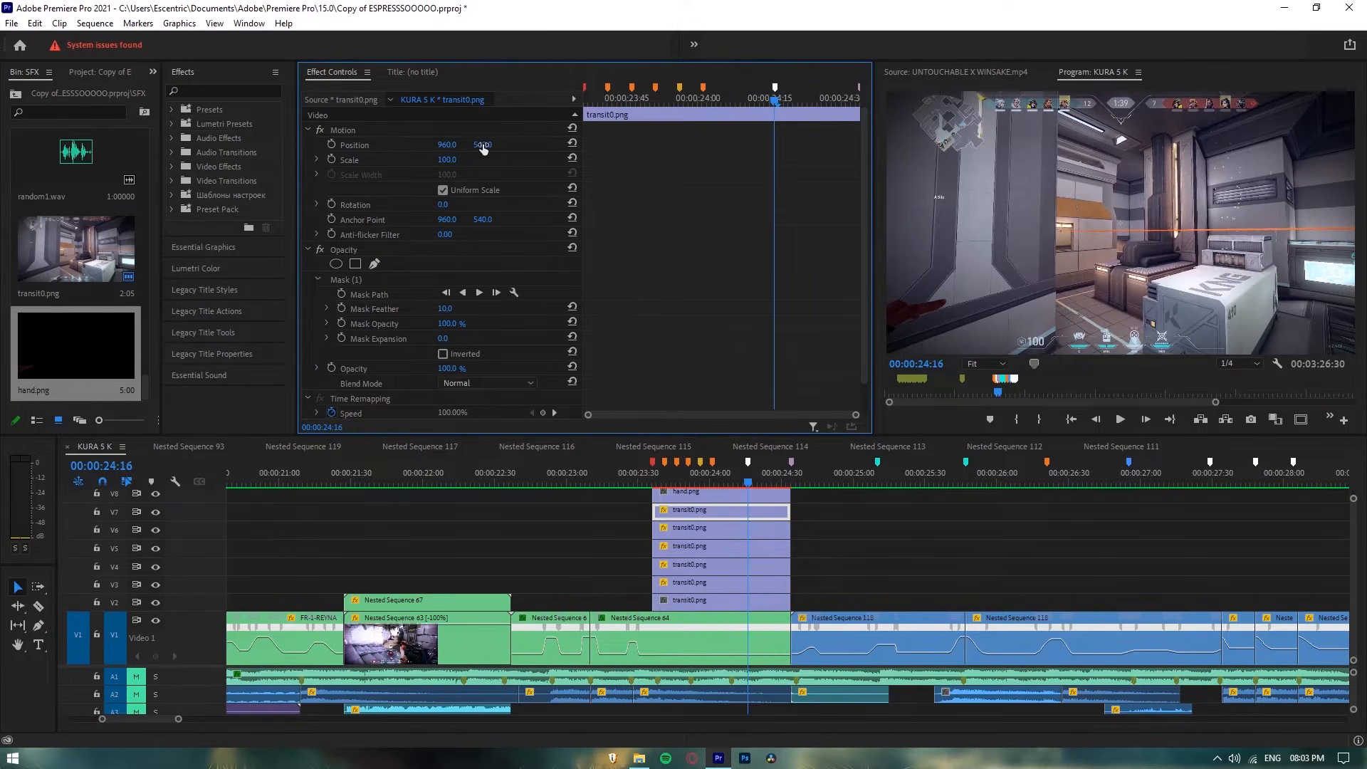
drag(483, 145, 496, 152)
key(ctrl+z)
click(330, 143)
Step: Add a Position keyframe at 00:00:24:16 to each of the transit0.png clips on V6, V5, V4 and V3
click(727, 528)
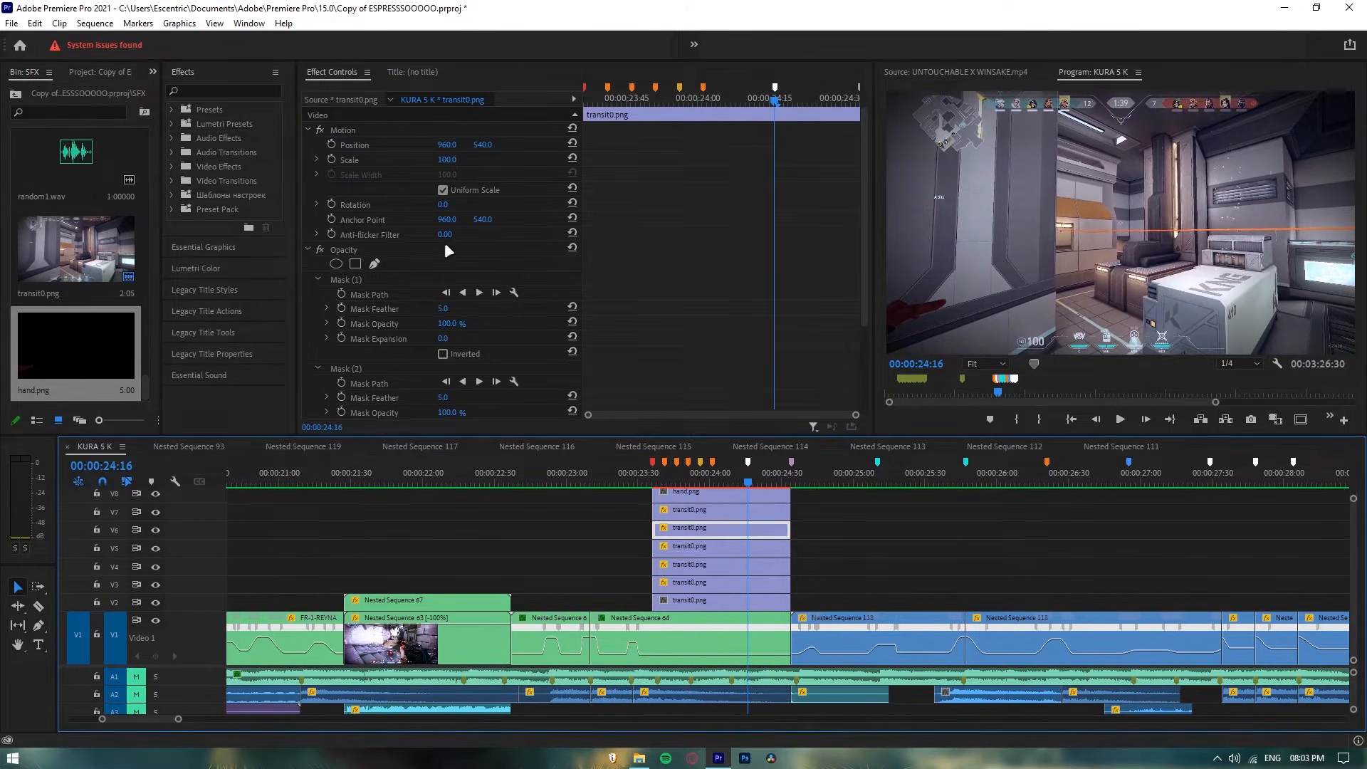
click(745, 550)
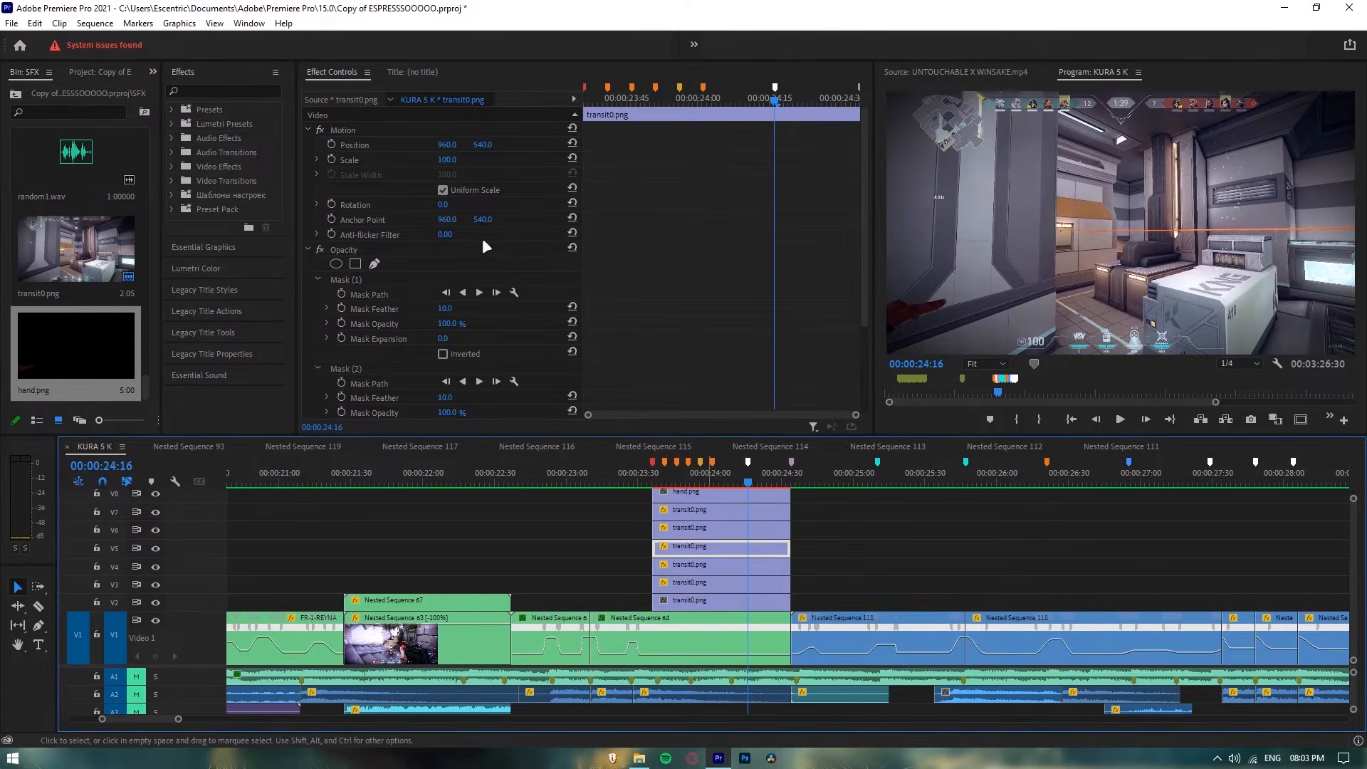
click(330, 143)
click(699, 566)
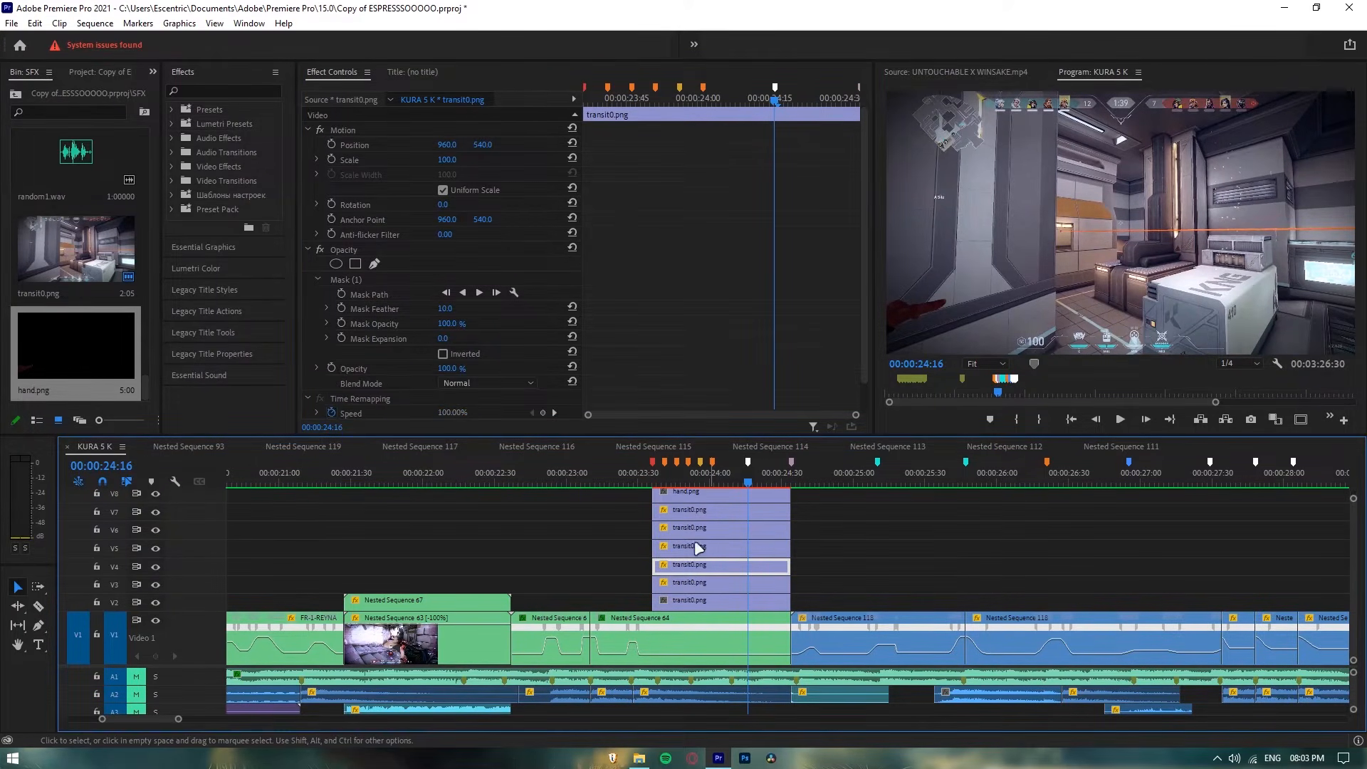
click(329, 143)
click(719, 580)
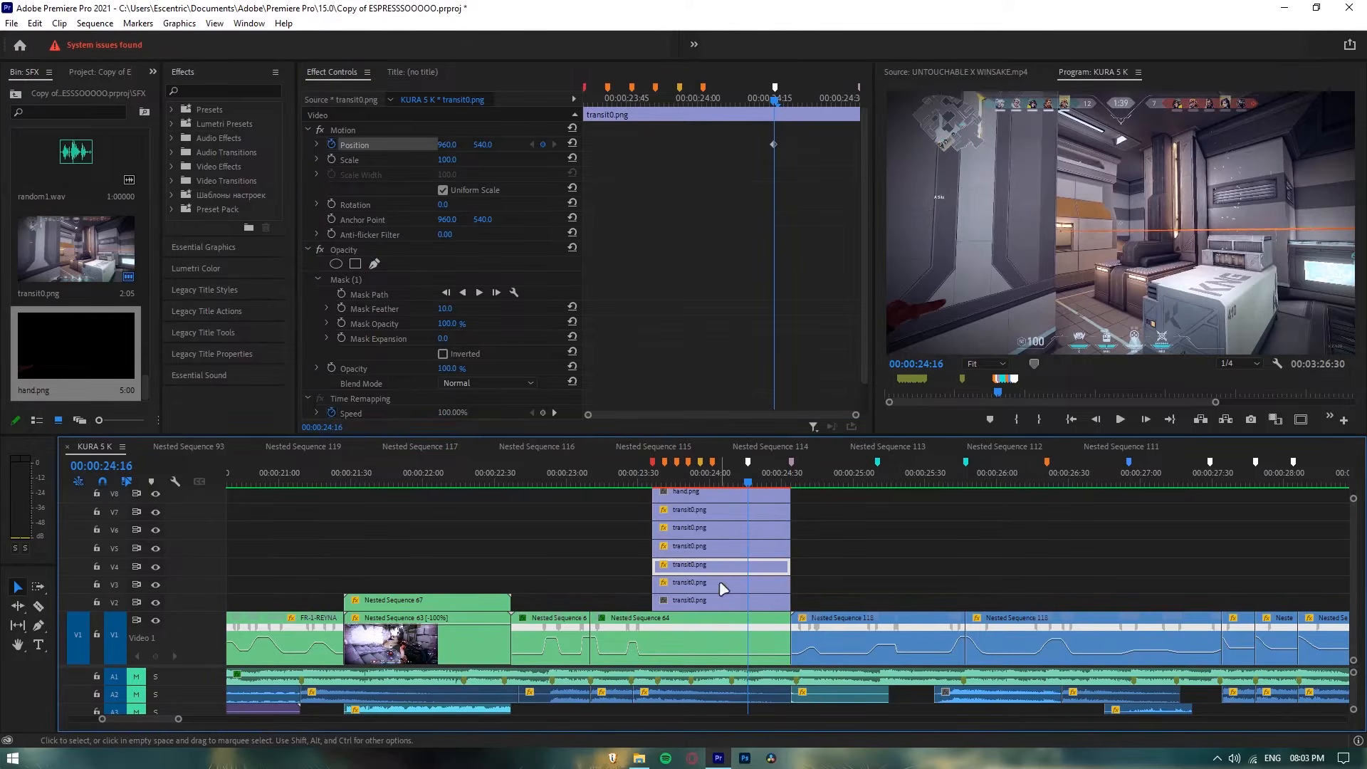
click(330, 144)
Step: Check the V7 clip's Position keyframe and add one to hand.png on V8 at 00:00:24:16
click(741, 510)
drag(593, 96, 779, 103)
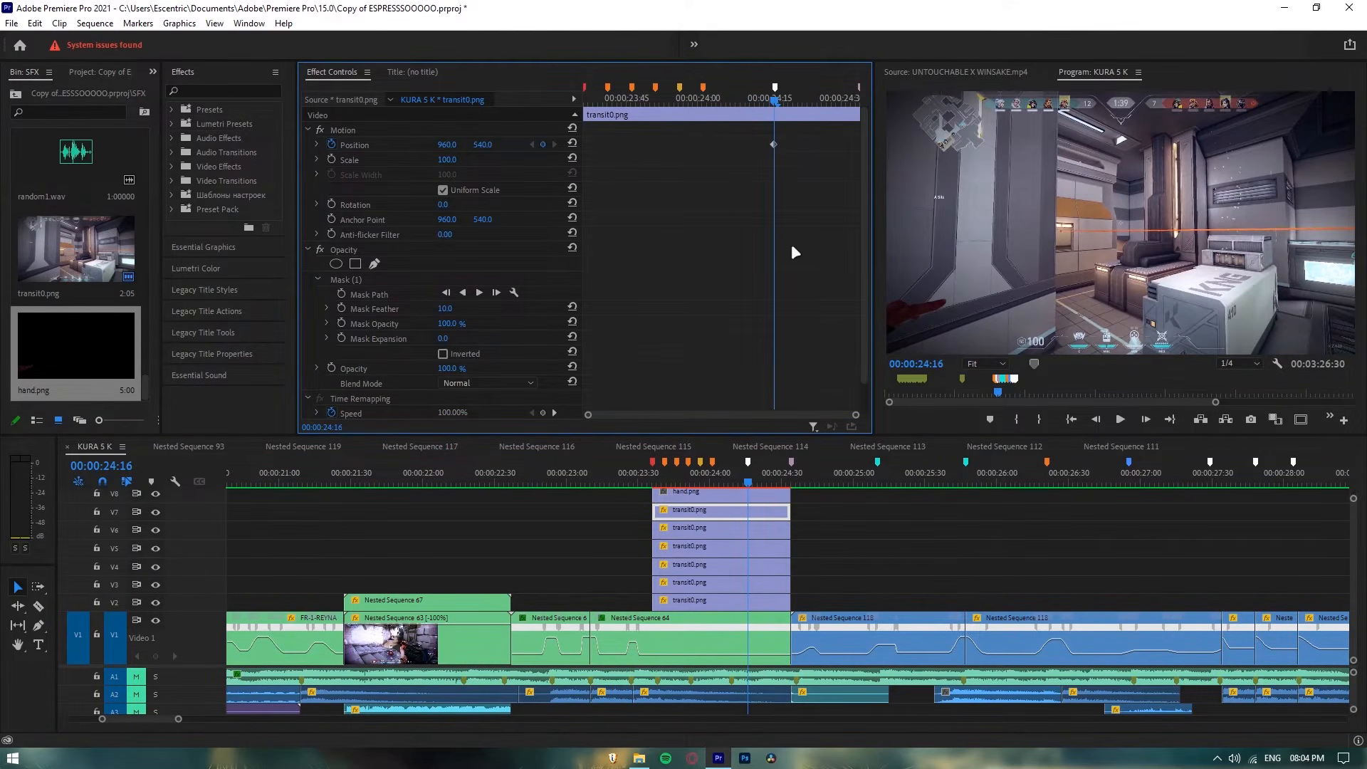
click(756, 492)
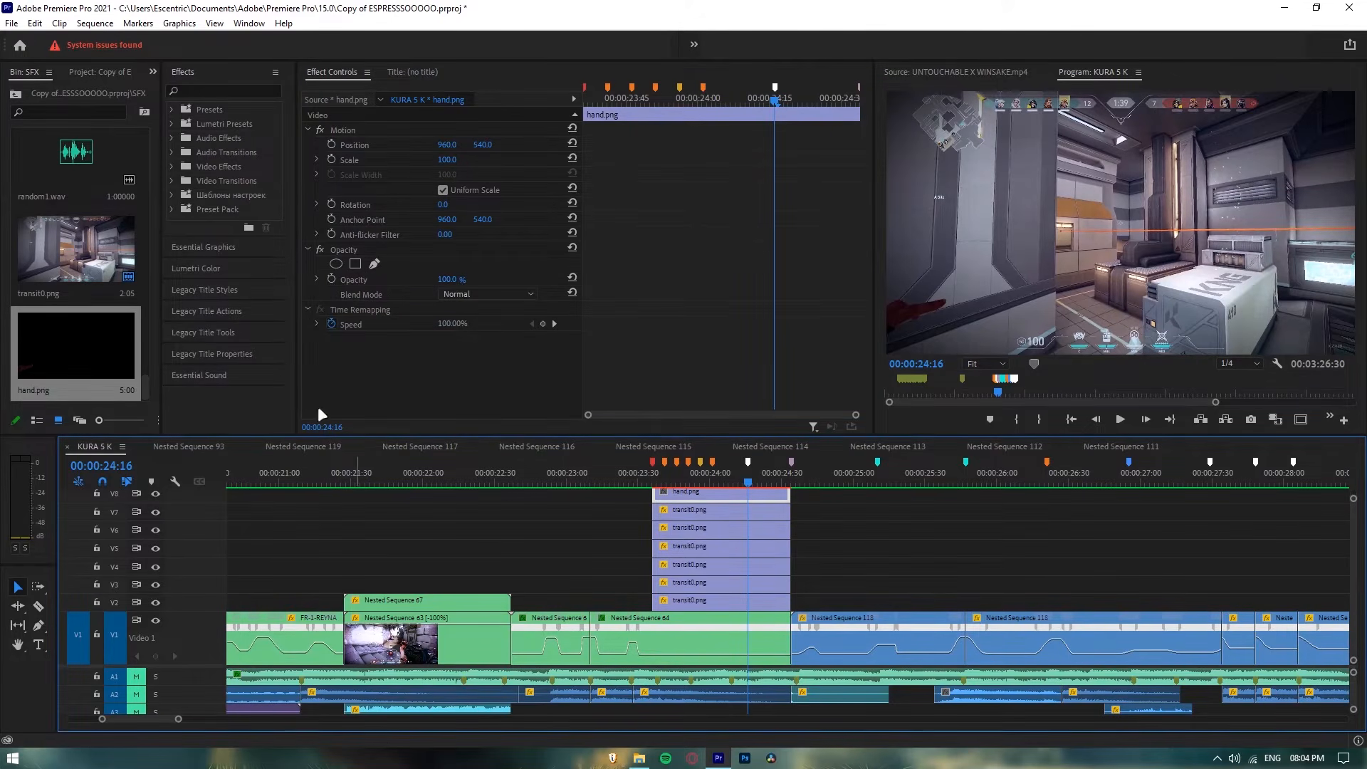
click(330, 144)
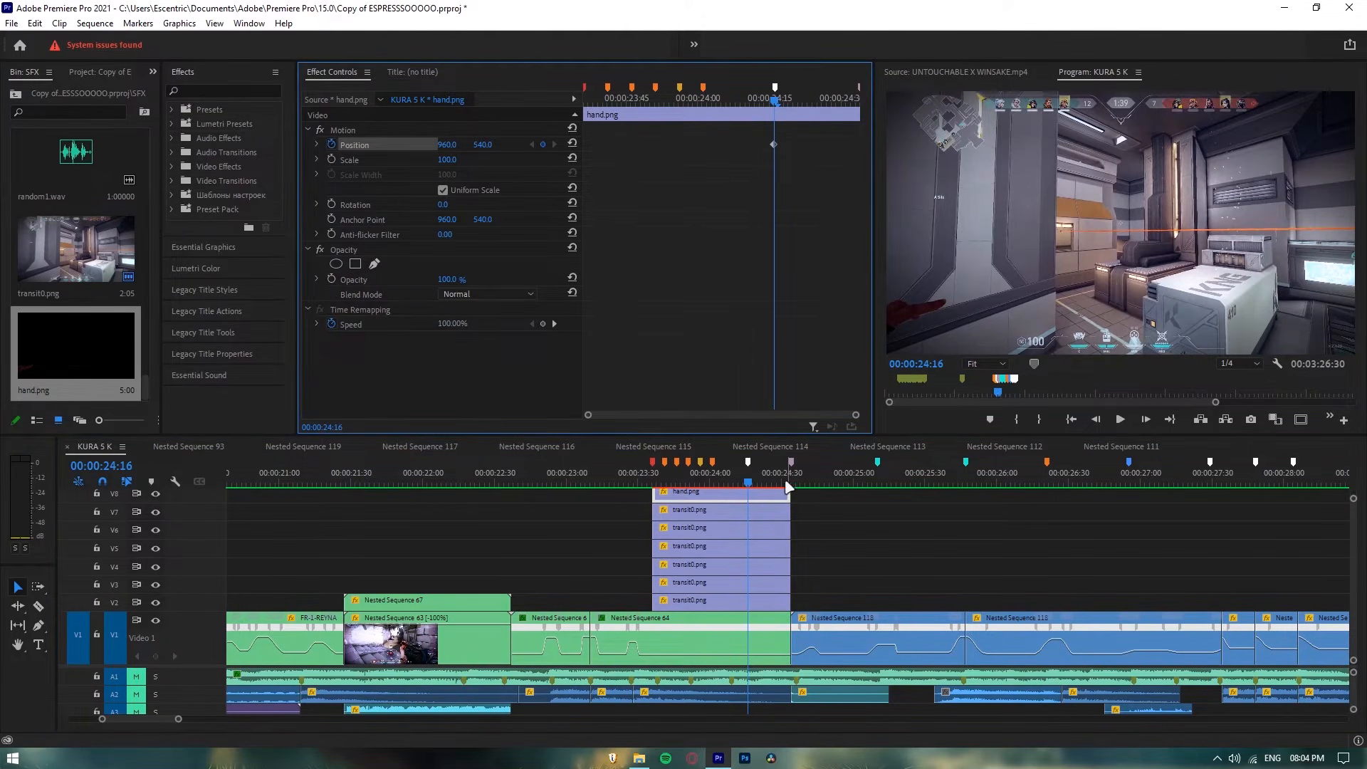
Step: Keyframe the V7 clip's starting position at 00:00:23:36 by moving it down to a vertical Position of 835
click(652, 471)
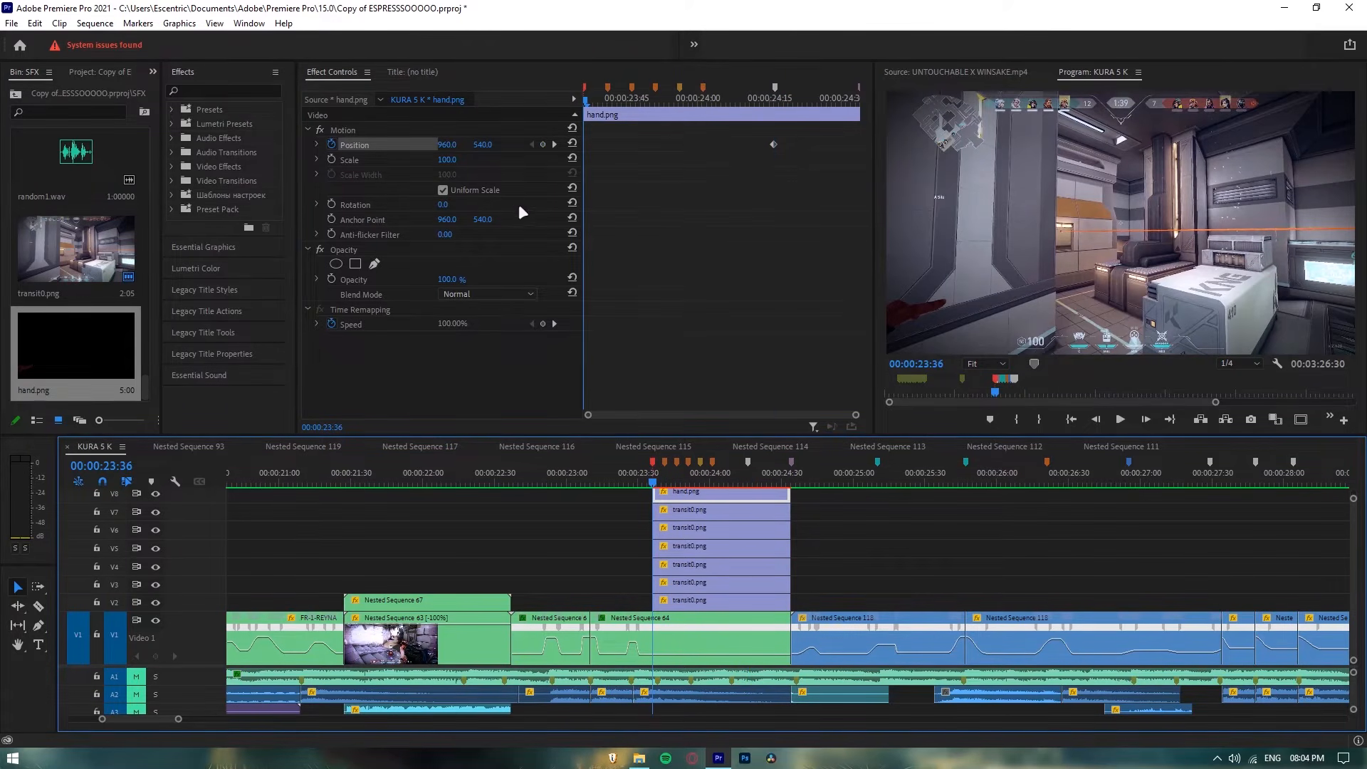
click(696, 509)
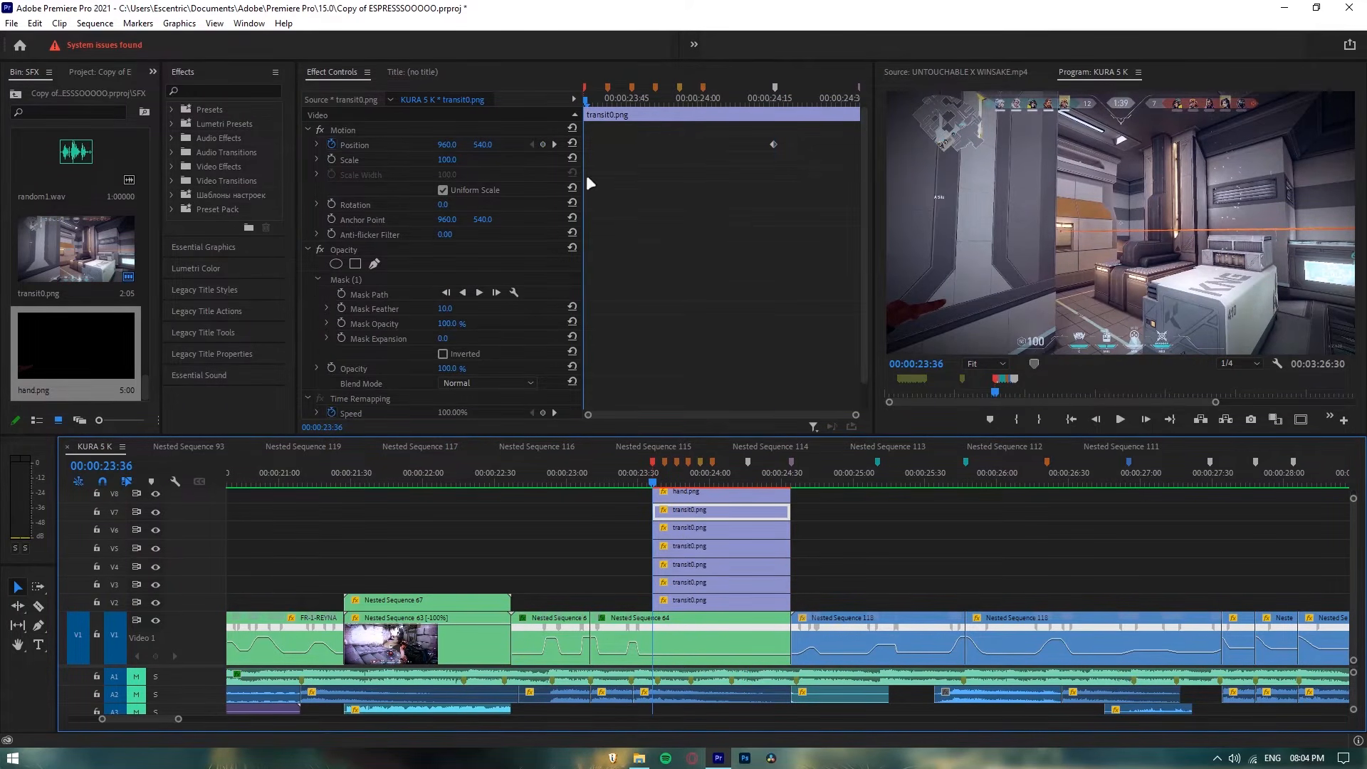
click(477, 146)
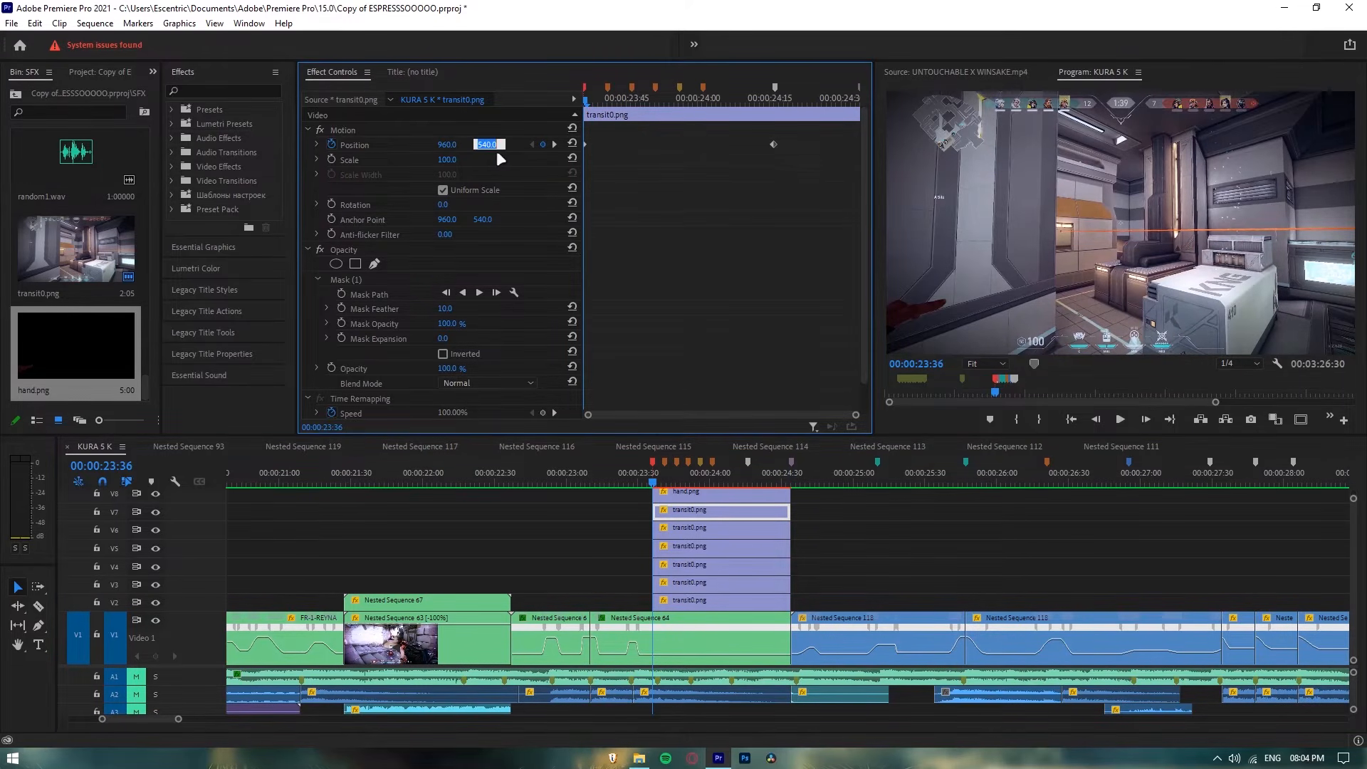
text(673)
key(Return)
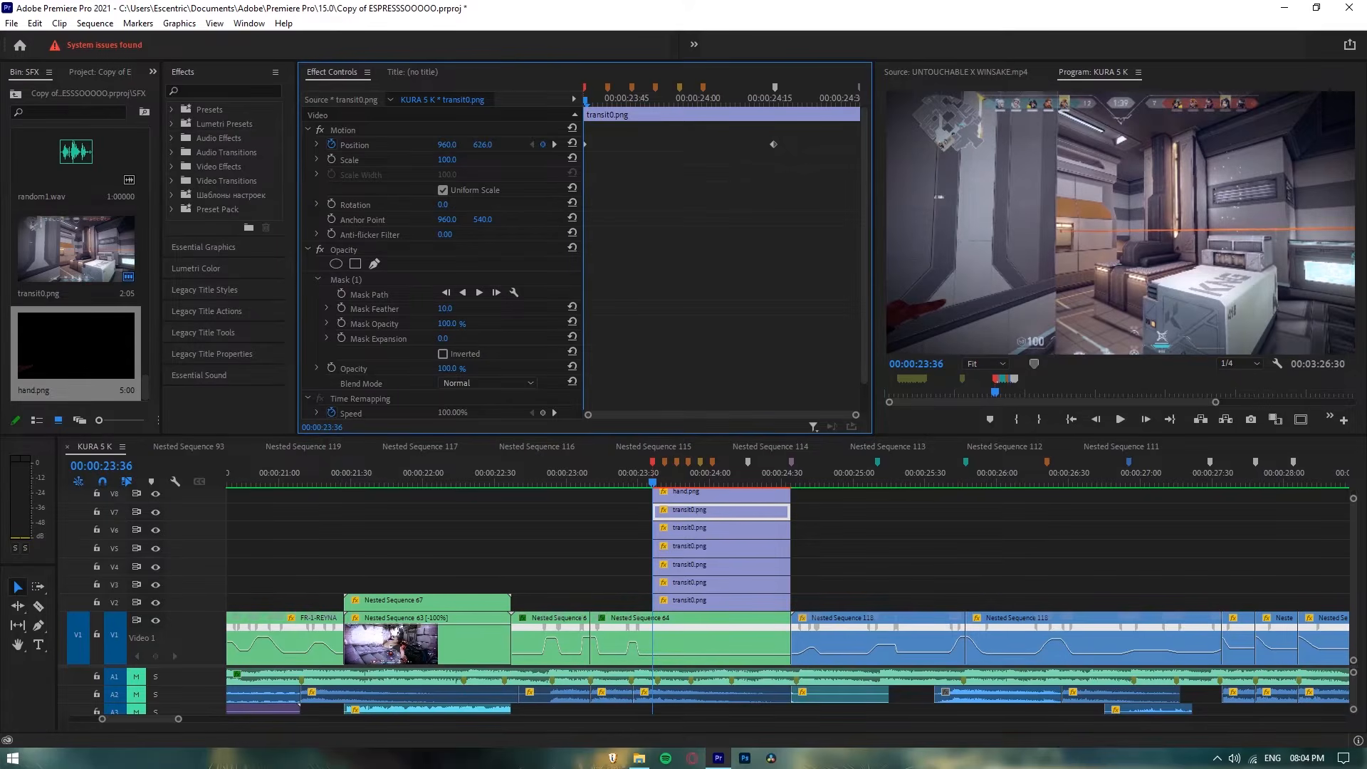
drag(482, 145, 587, 131)
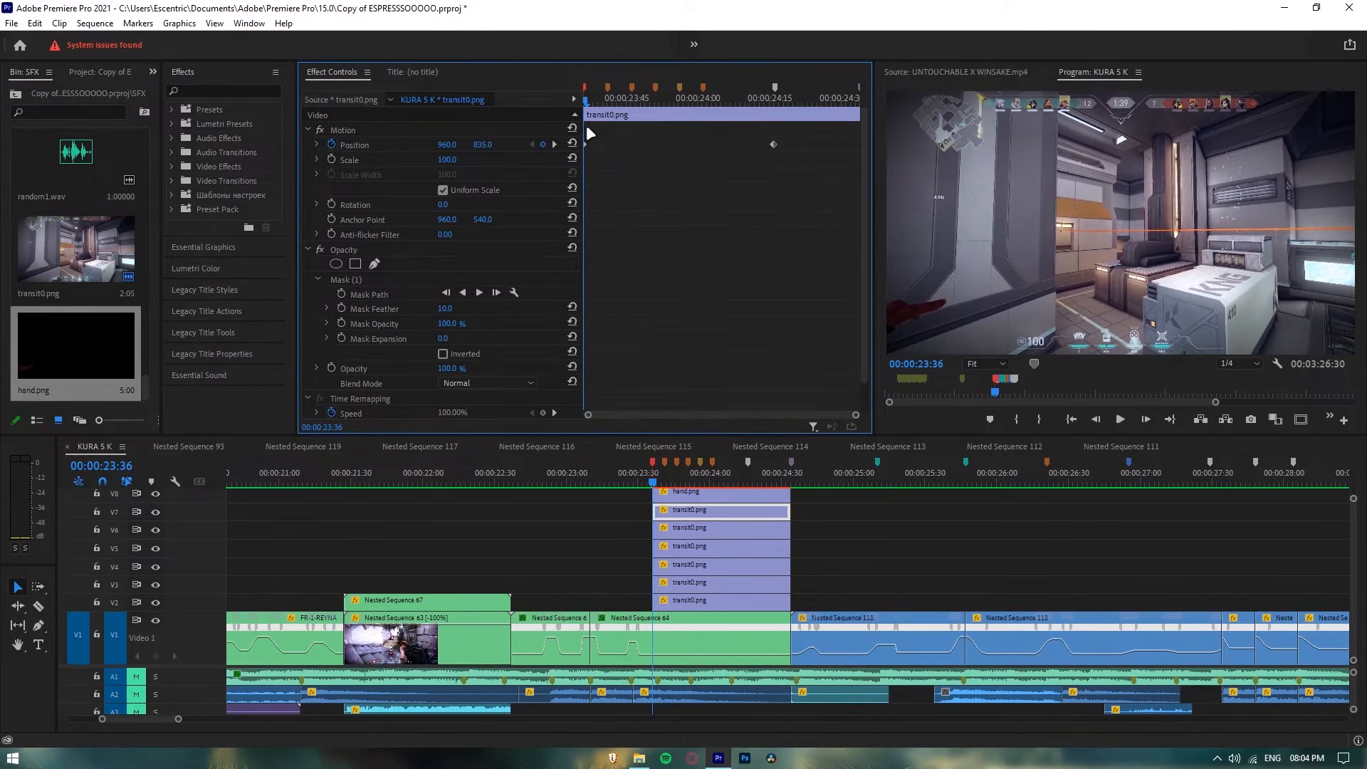
Step: Advance five frames to 00:00:23:41 and keyframe the V6 clip's Position with the piece moved far down
key(shift+Right)
click(712, 525)
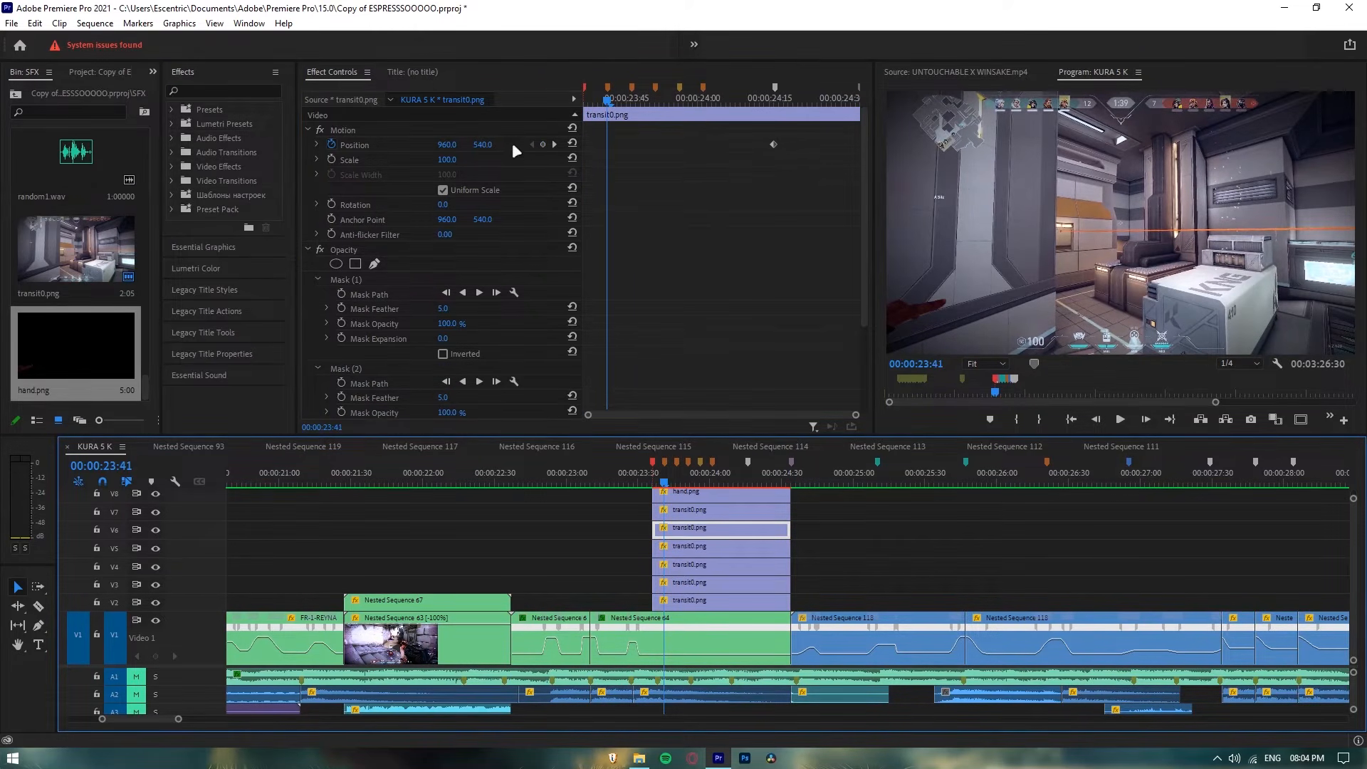
click(473, 147)
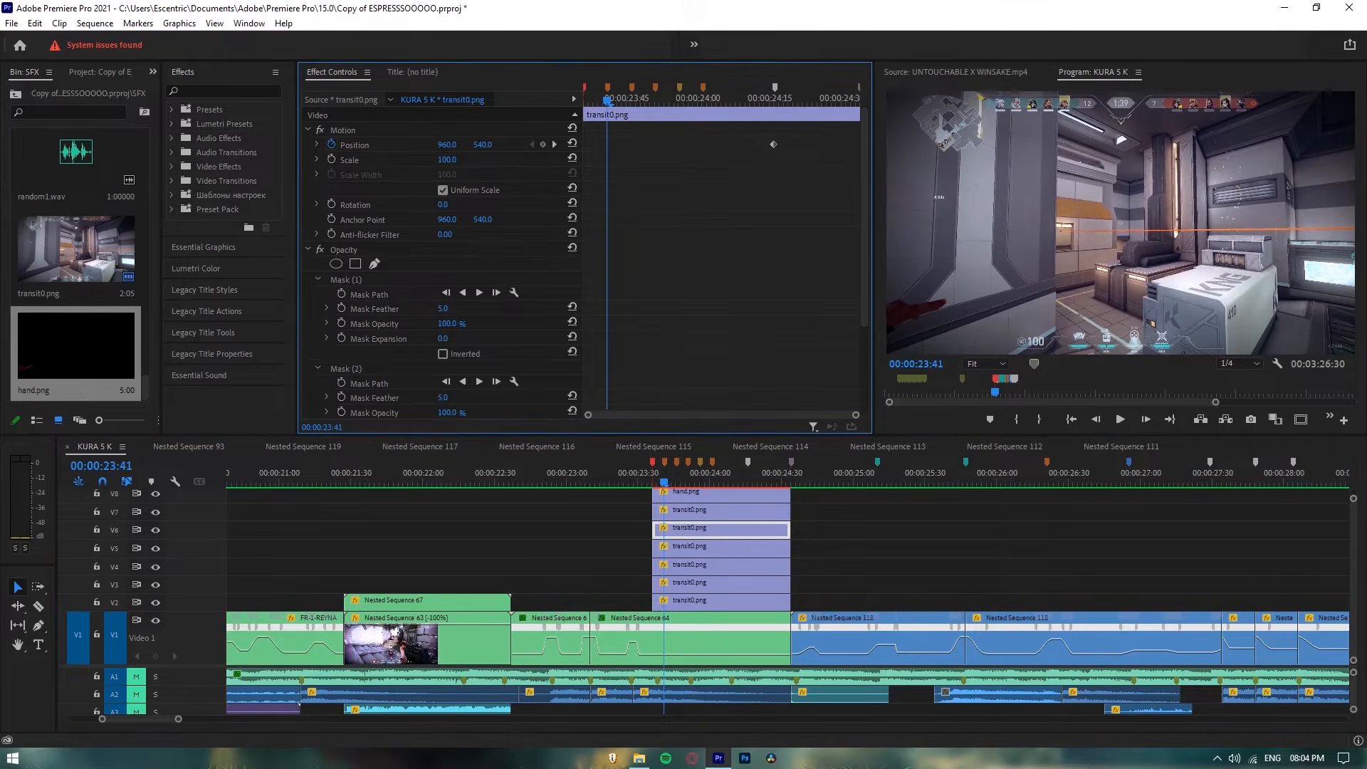
drag(475, 148, 1233, 147)
Step: Keyframe the V5 clip's Position at 00:00:23:46 with the piece moved far down
key(shift+Right)
click(746, 546)
click(481, 144)
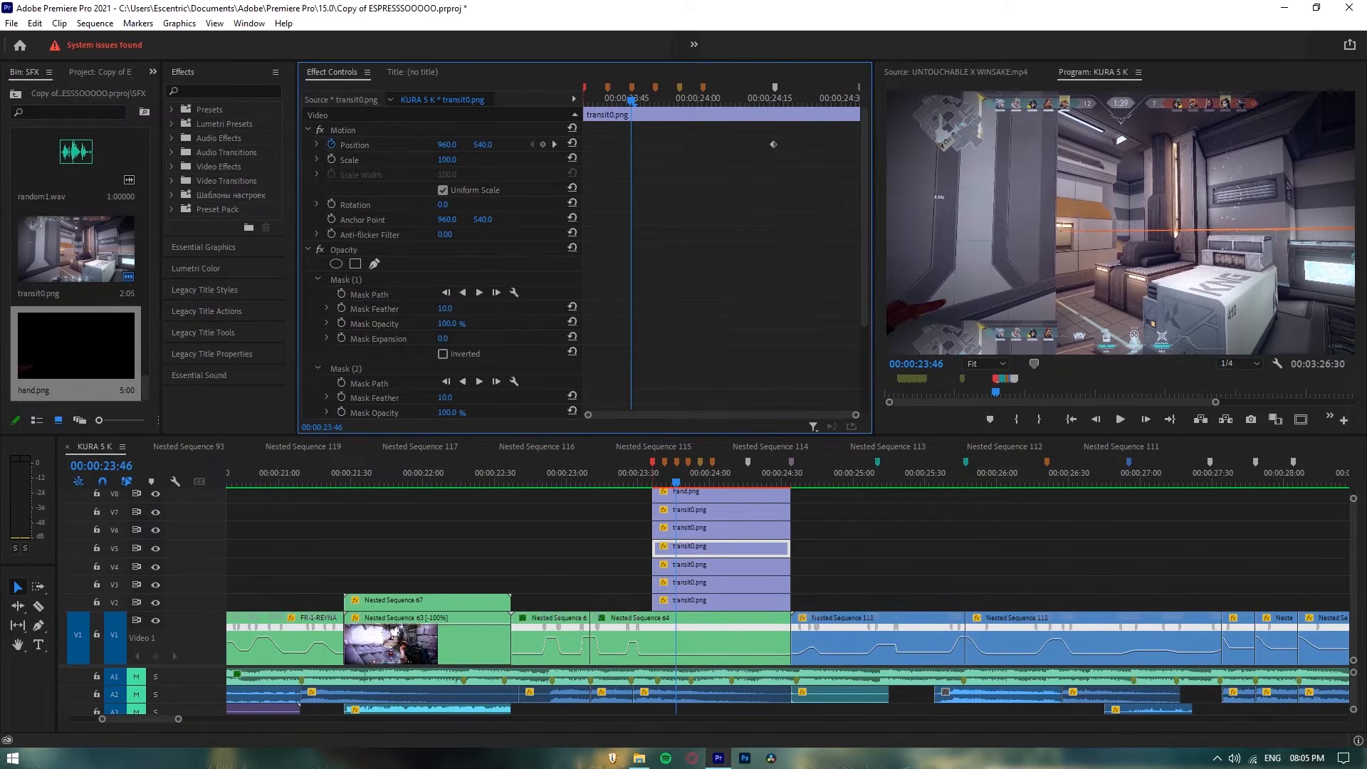
drag(482, 145, 1137, 145)
Step: Advance five frames to 00:00:23:51 and keyframe the V4 clip's Position with the piece moved far down
click(696, 563)
click(692, 354)
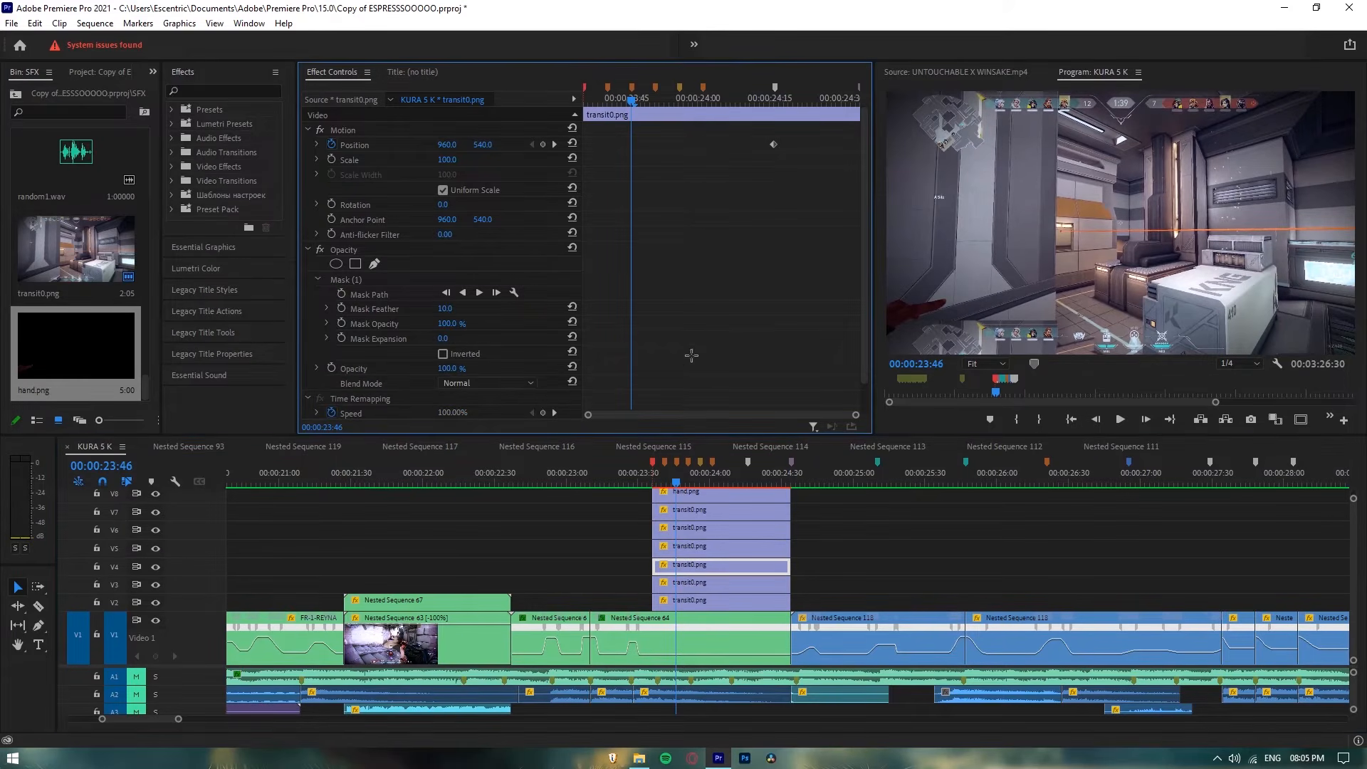
key(shift+Right)
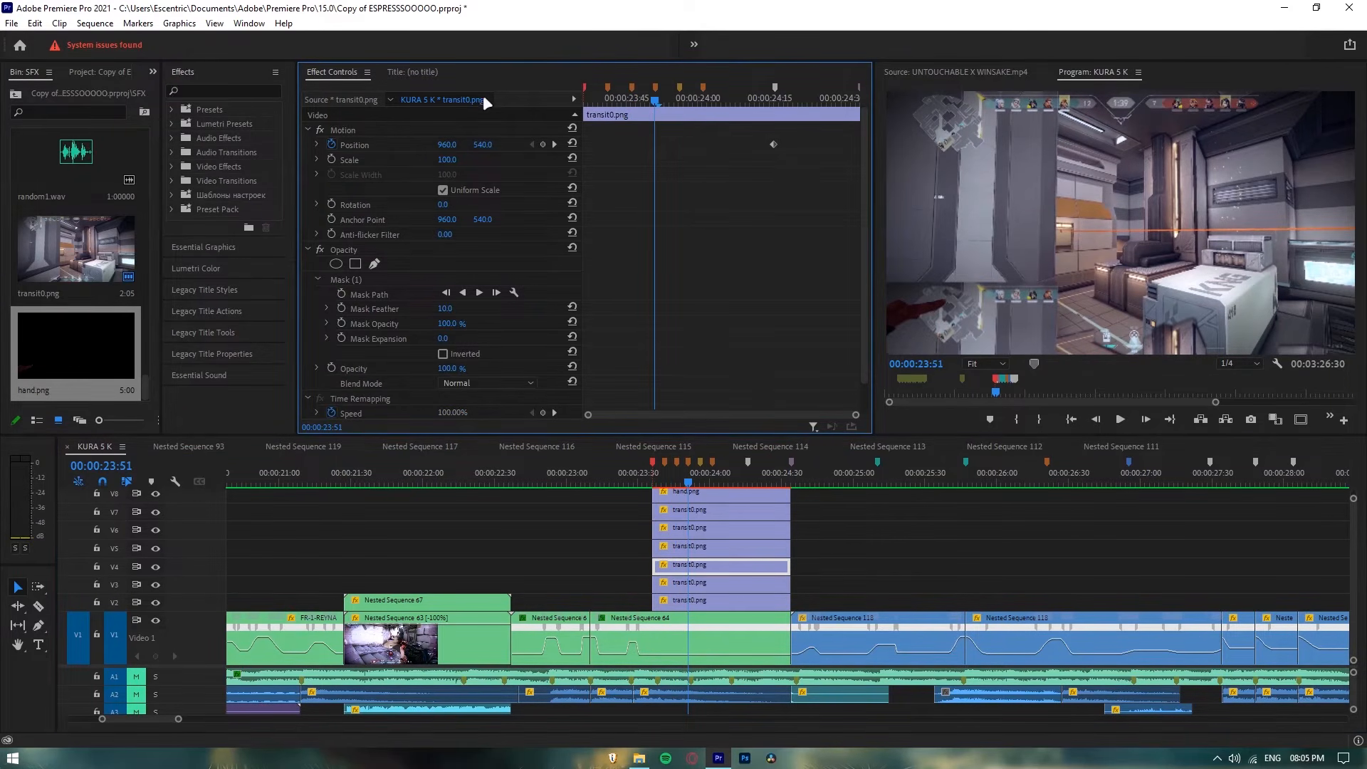
drag(478, 147, 1161, 147)
Step: Keyframe the V3 clip's Position at 00:00:23:56 with the piece moved far down
click(724, 584)
key(shift+Right)
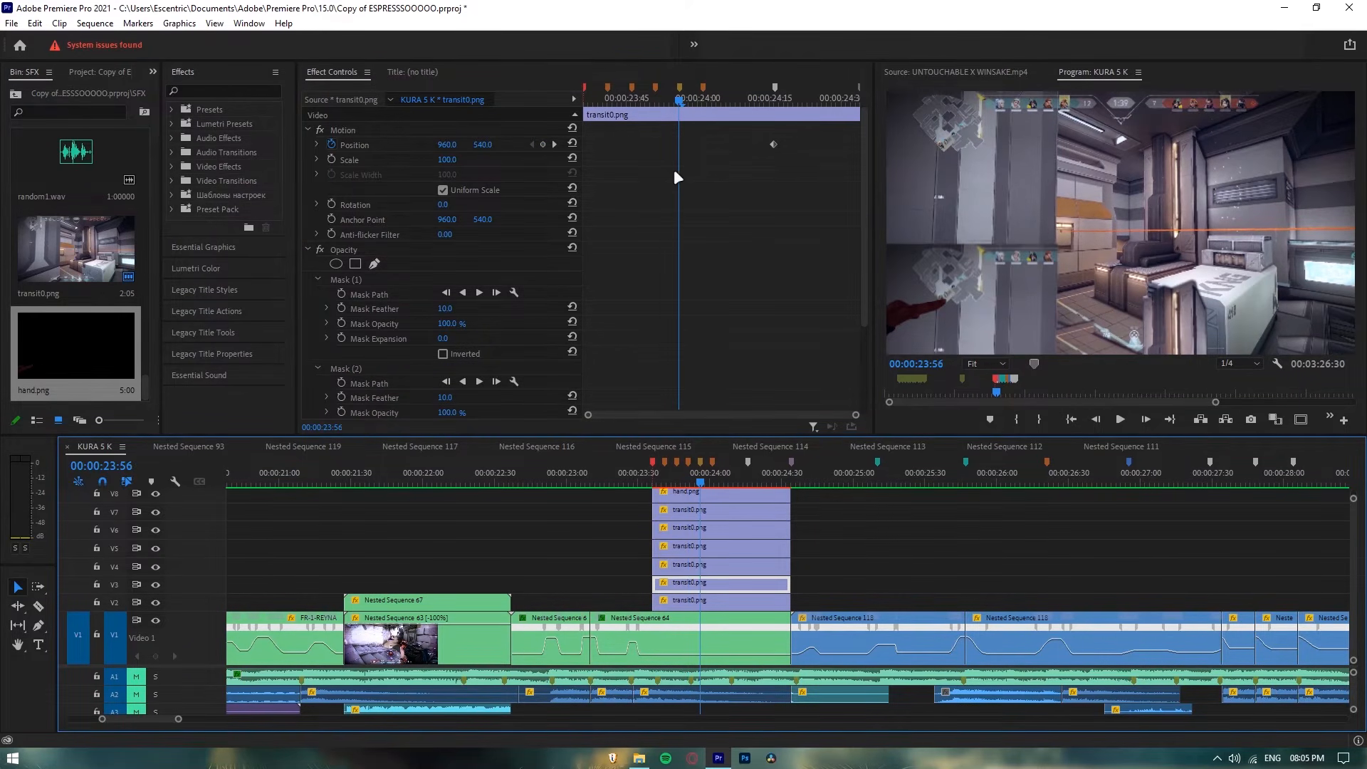
click(481, 145)
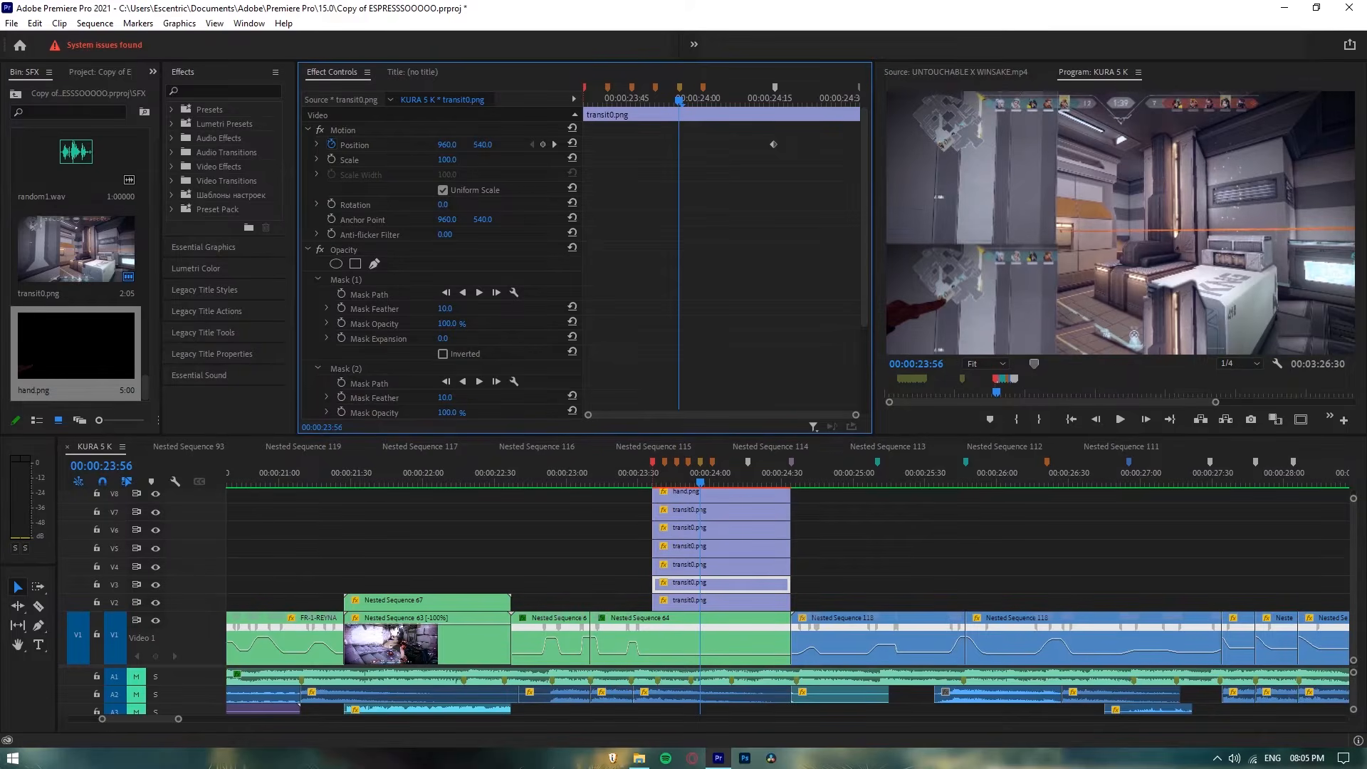
drag(710, 144, 1219, 145)
Step: Keyframe the V2 clip's Position at 00:00:23:56 with a vertical value of 1715
click(727, 600)
click(625, 252)
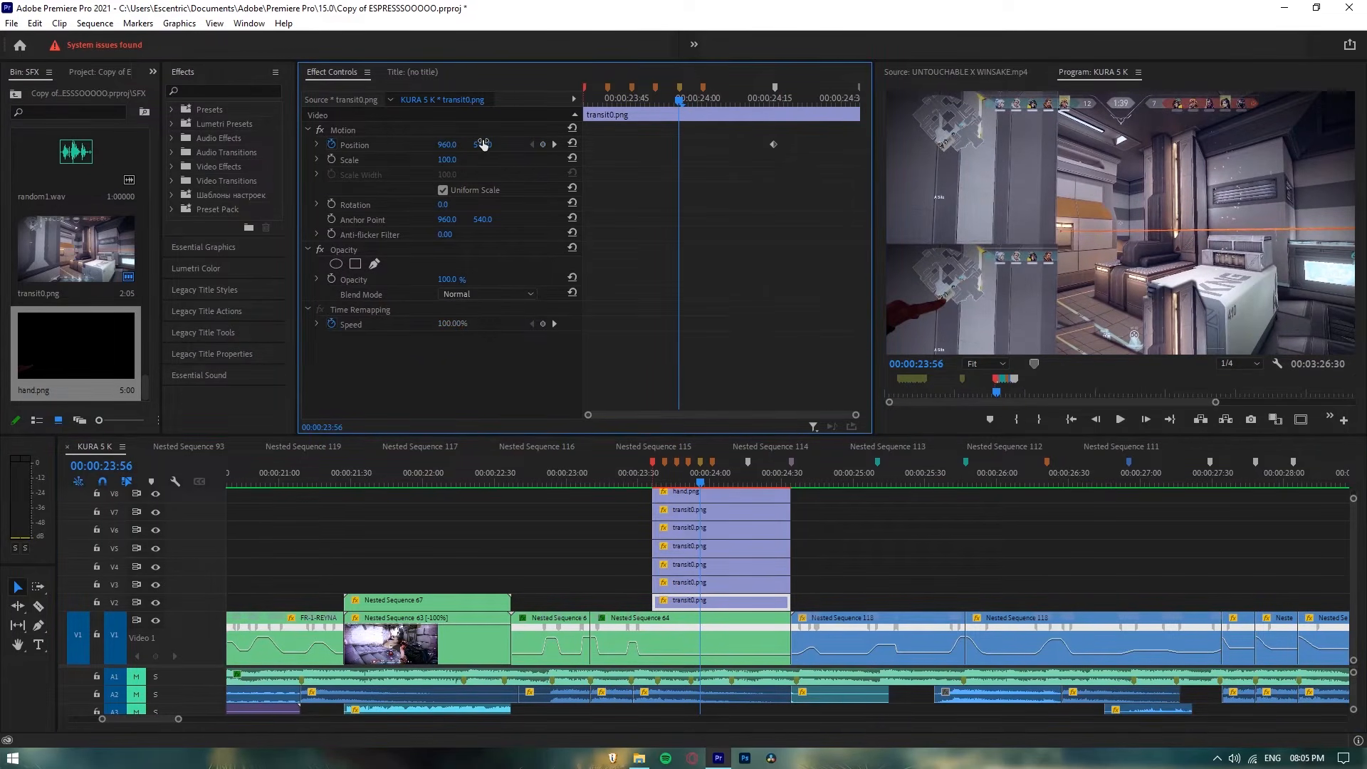
drag(479, 147, 1281, 148)
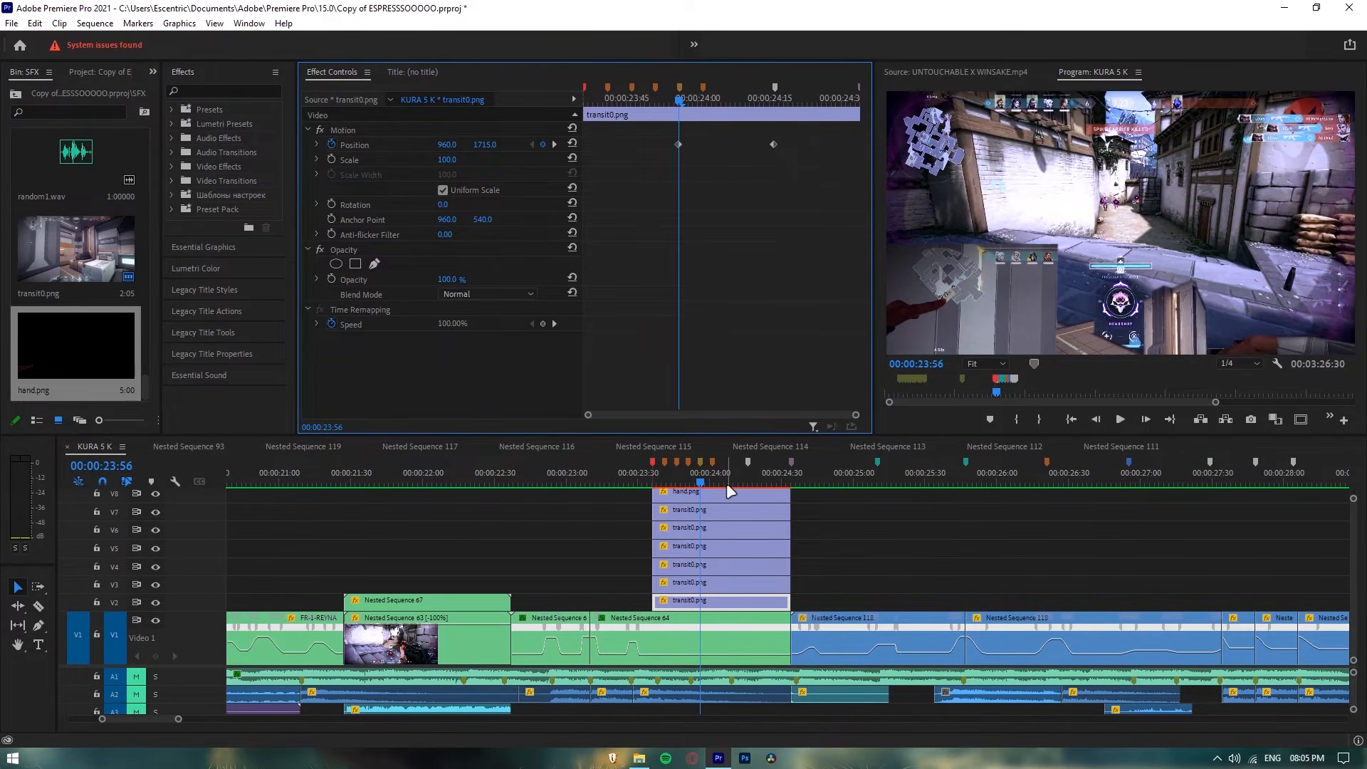
Step: Keyframe hand.png's Position at 00:00:23:56 with the hand moved down out of view, and play back the transition
click(702, 488)
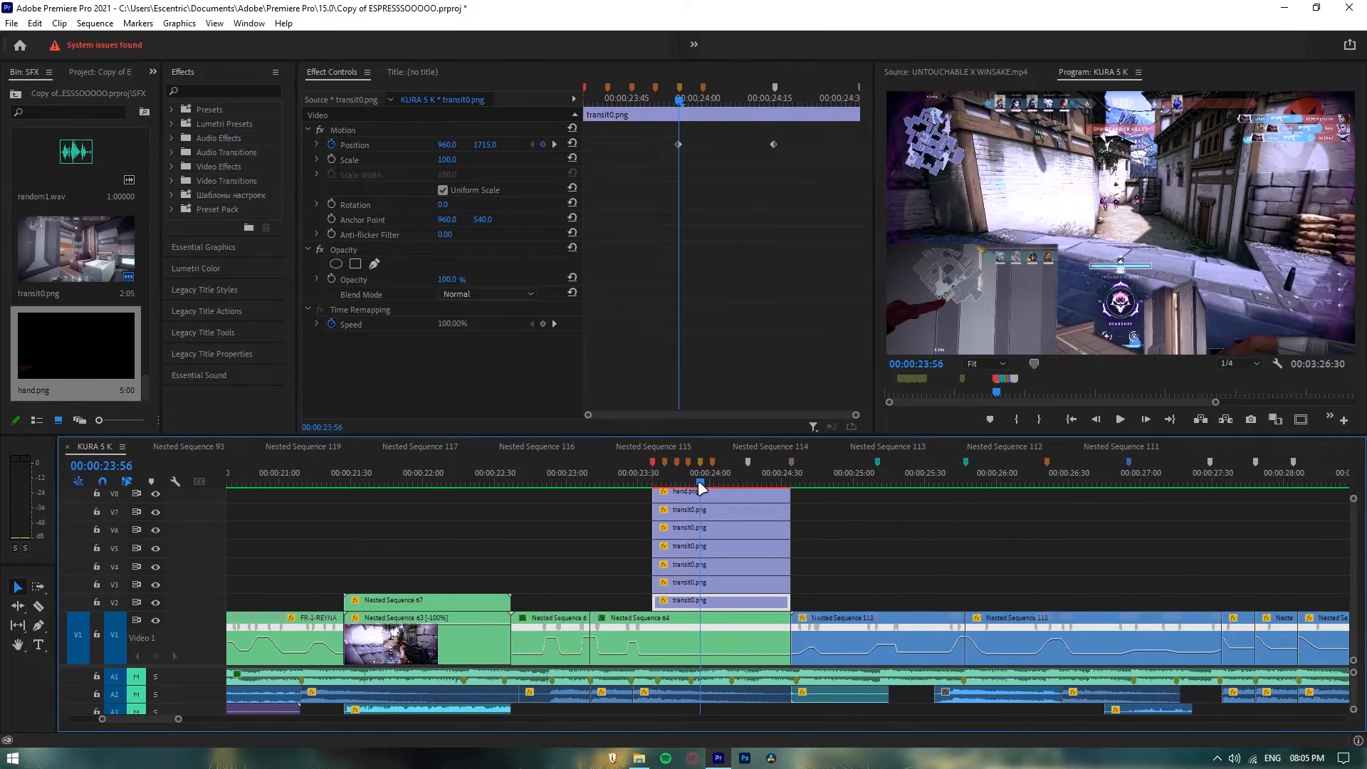
drag(701, 488, 664, 488)
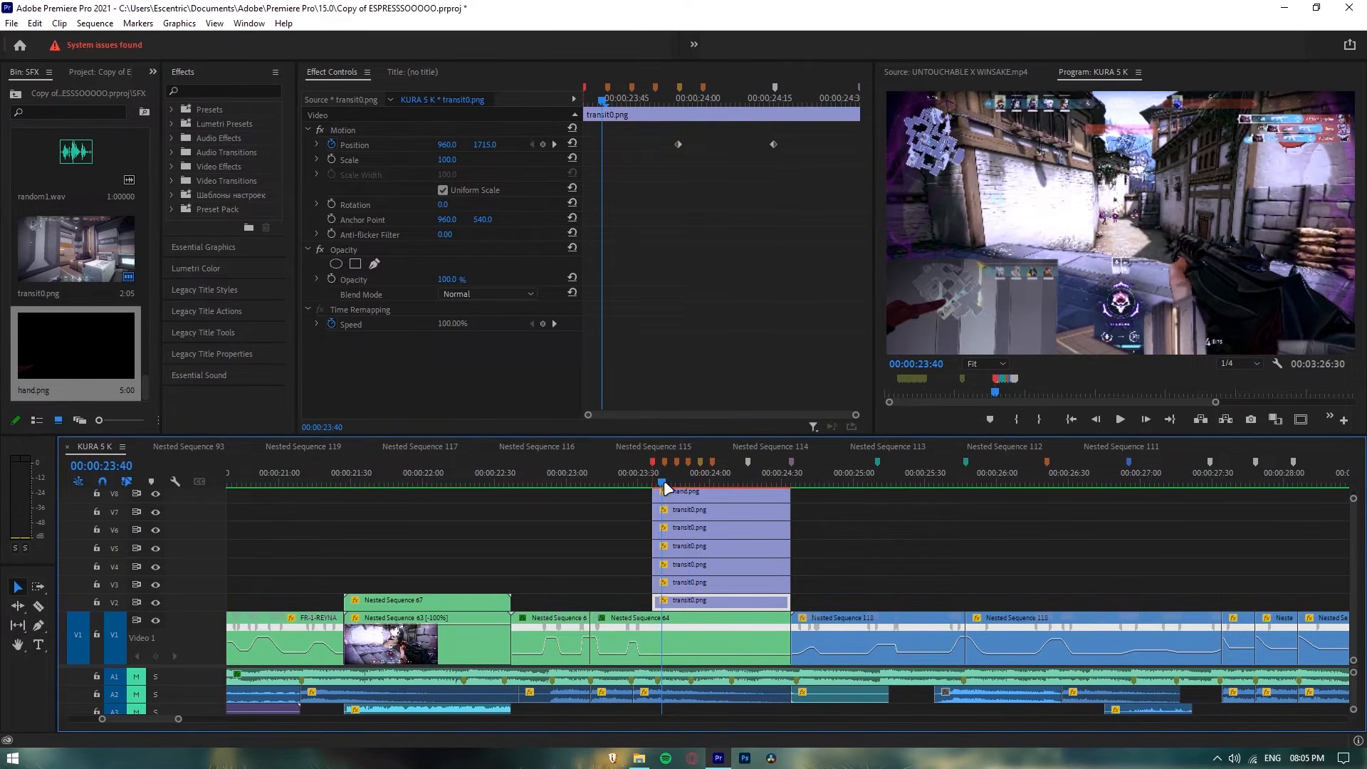
click(711, 493)
click(681, 91)
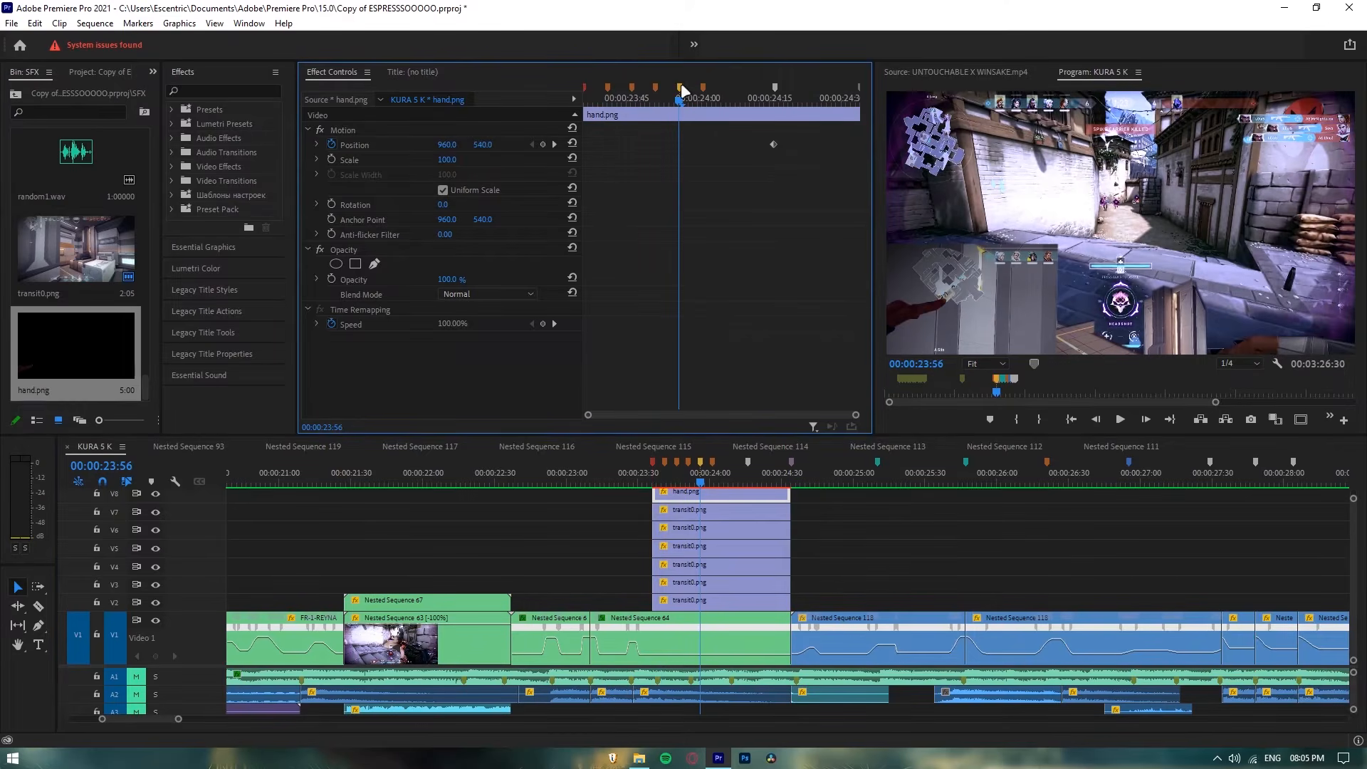
drag(475, 143, 680, 144)
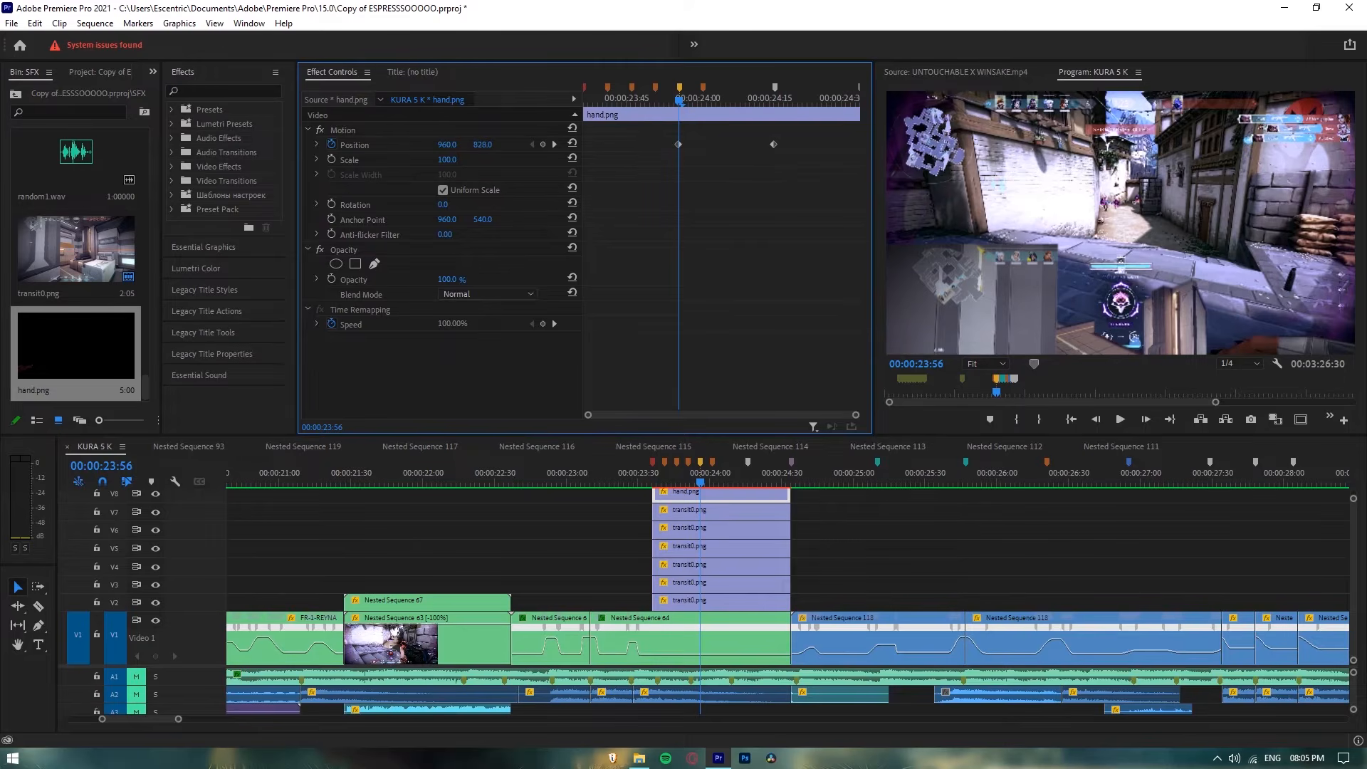
click(900, 574)
click(660, 477)
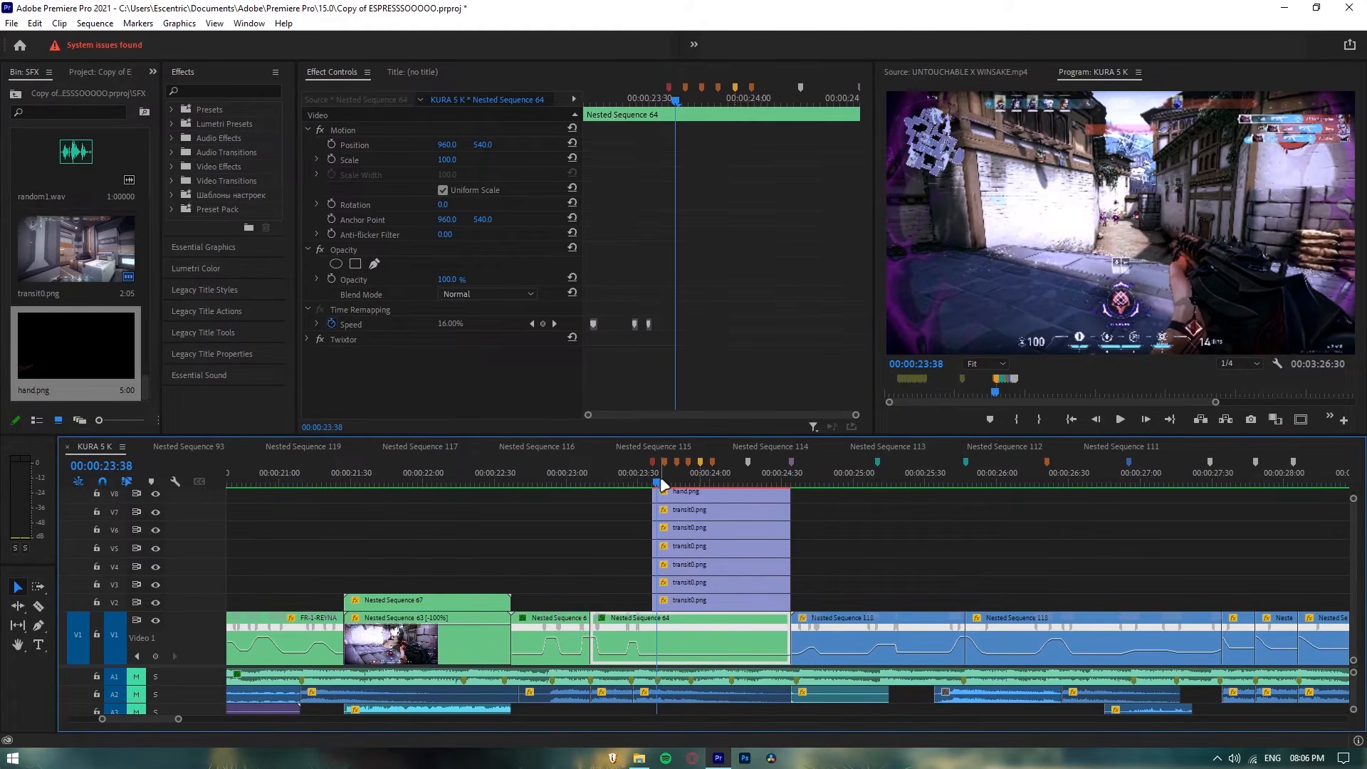
key(shift+Right)
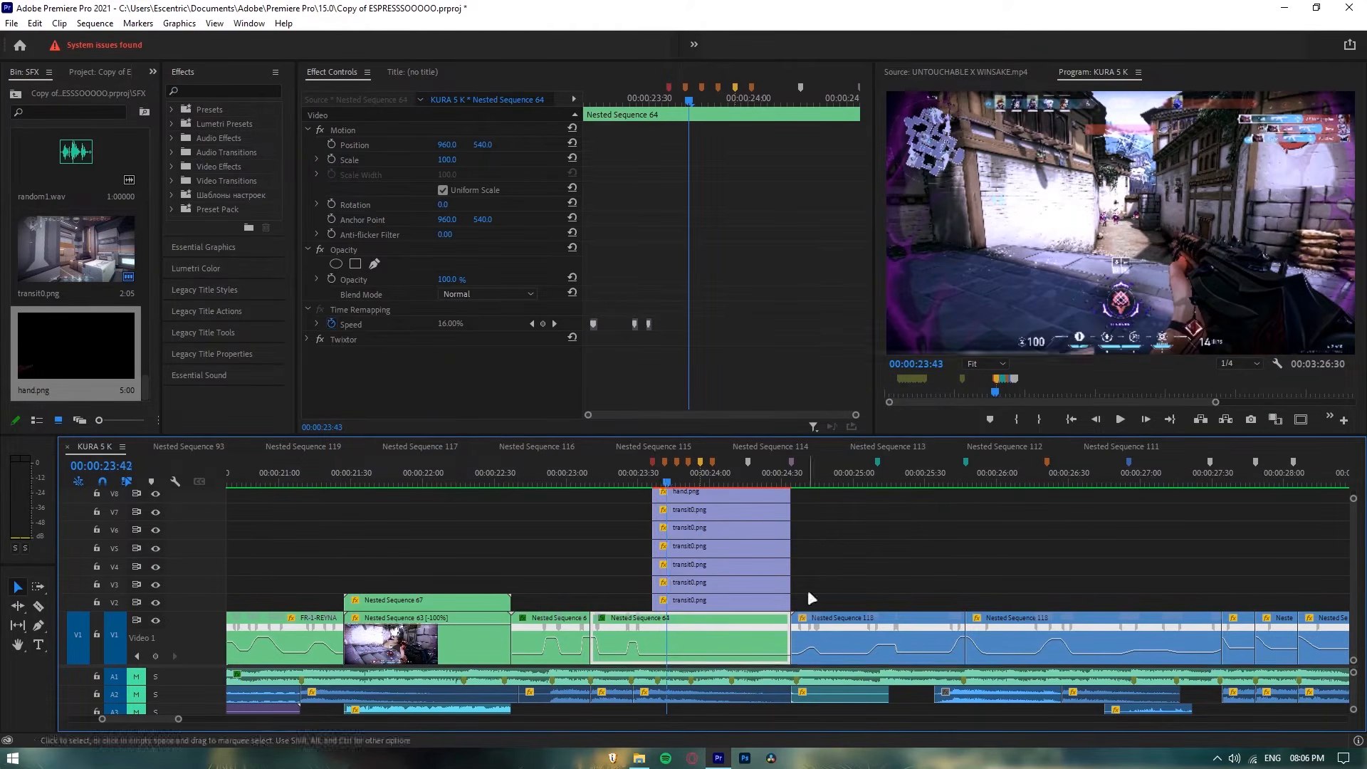
key(space)
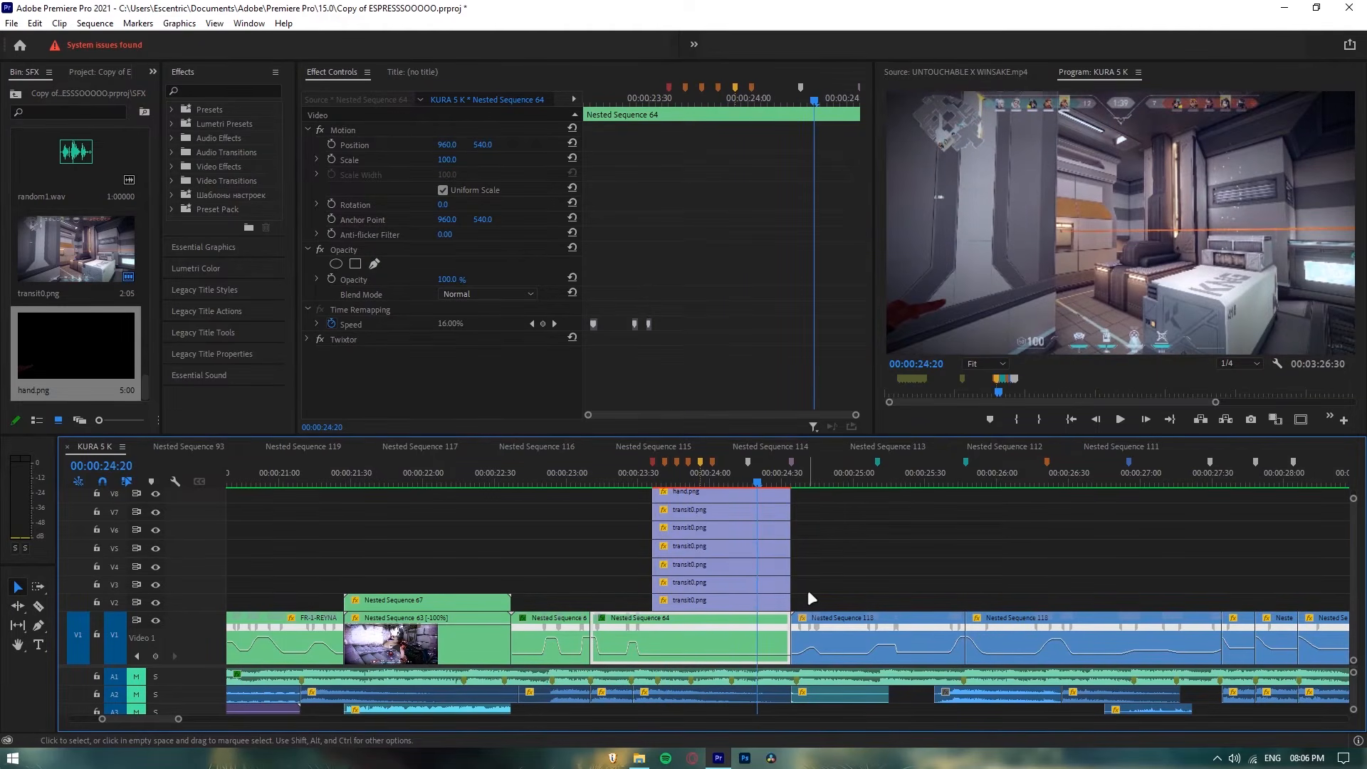
Step: Reshape hand.png's Position velocity curve on V8 so the motion starts fast and eases into the last keyframe
click(738, 551)
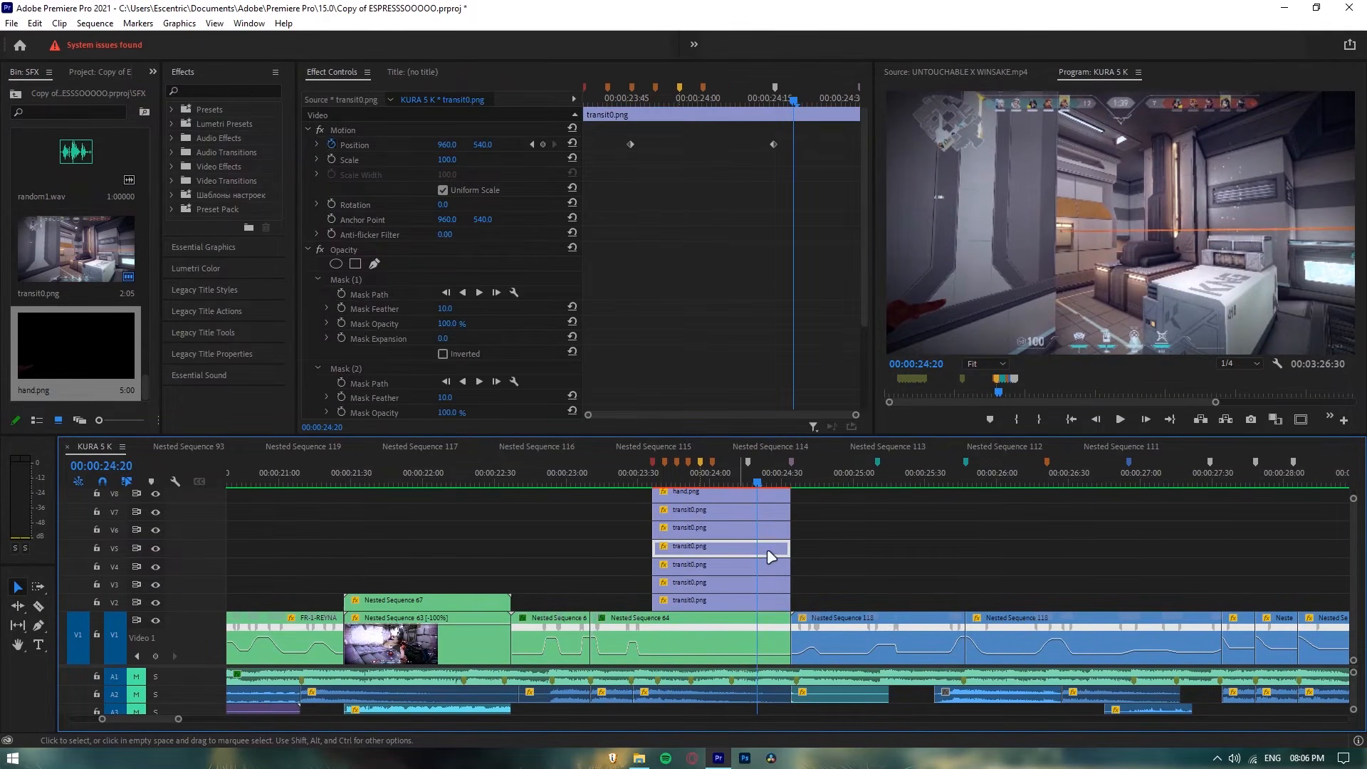
click(715, 511)
click(703, 493)
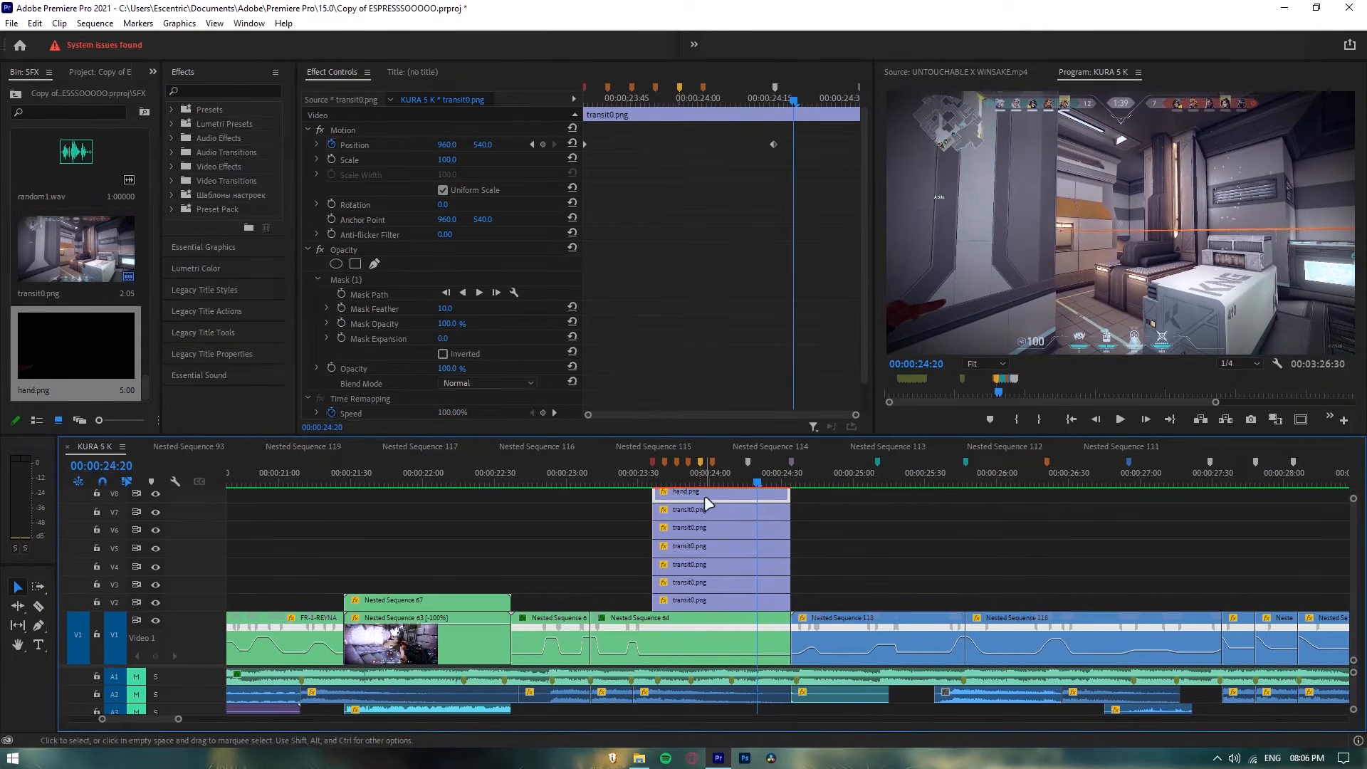
click(317, 145)
drag(766, 168, 731, 185)
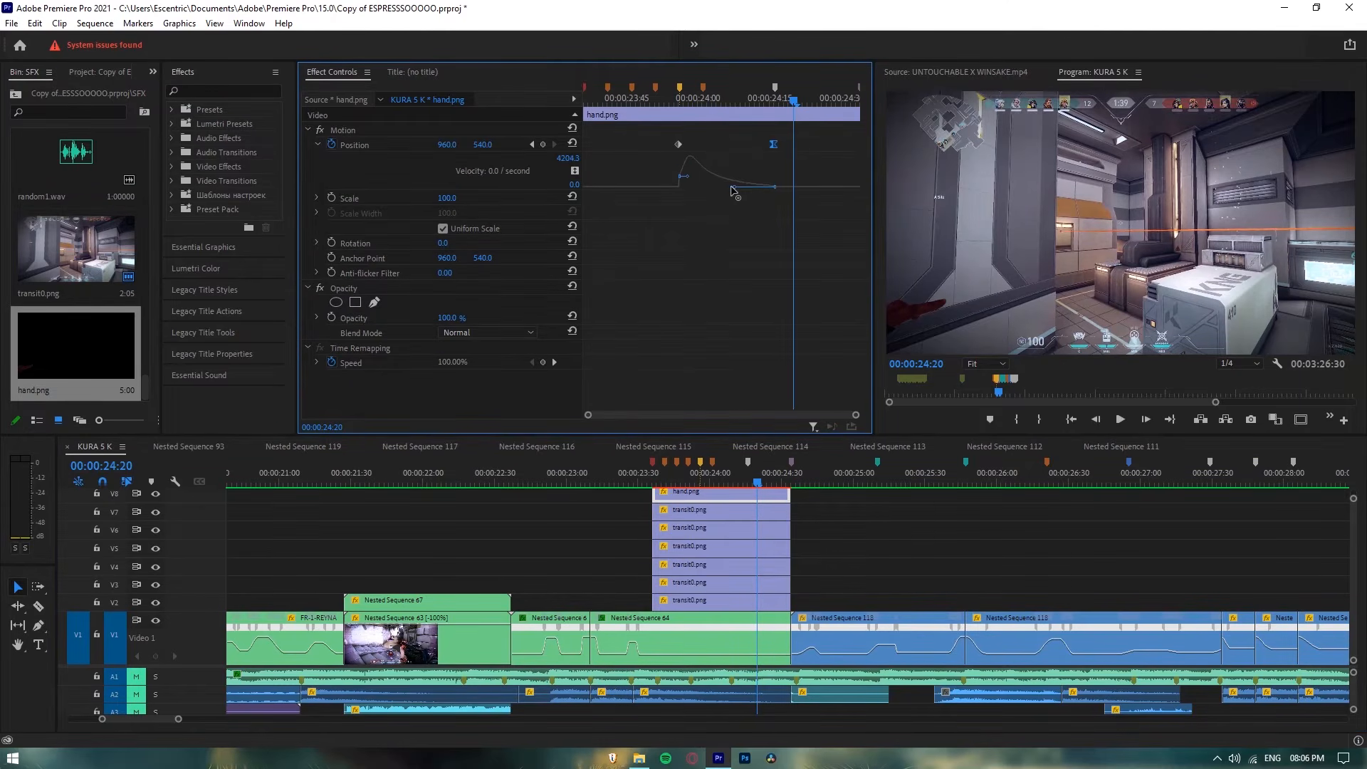
Step: Ease the final Position keyframes of the V7 and V6 clips by stretching their velocity curves
click(719, 508)
click(317, 145)
drag(724, 194, 677, 195)
click(715, 528)
click(317, 144)
drag(772, 168, 677, 195)
Step: Stretch the Position velocity curves of the V5 and V4 clips to ease into their final keyframes
click(715, 548)
click(317, 144)
drag(772, 168, 677, 195)
click(715, 566)
click(316, 144)
drag(771, 164, 693, 193)
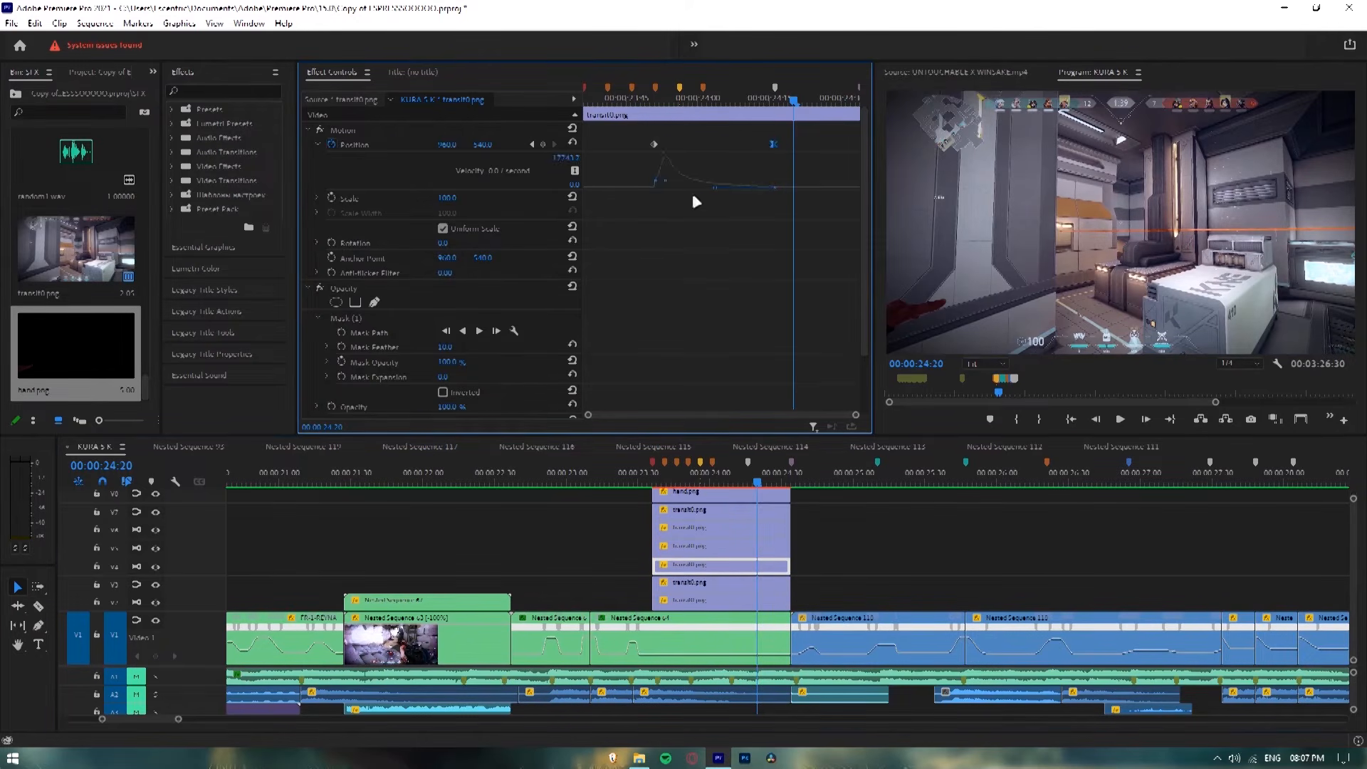
Step: Give the V3 and V2 clips the same eased Position velocity curve into their final keyframes
click(716, 583)
click(317, 144)
drag(772, 162, 687, 199)
click(715, 600)
click(317, 145)
drag(771, 160, 677, 223)
Step: Step backward and forward frame by frame through the transition to check the eased motion of the pieces
click(941, 547)
key(Left)
key(Left)
key(Left)
key(Left)
key(Left)
key(Left)
key(Left)
key(Left)
key(Left)
key(Left)
key(Left)
key(Left)
key(Left)
key(Left)
key(Left)
key(Left)
key(Left)
key(Left)
key(Left)
key(Left)
key(Left)
key(Left)
key(Left)
key(Left)
key(Left)
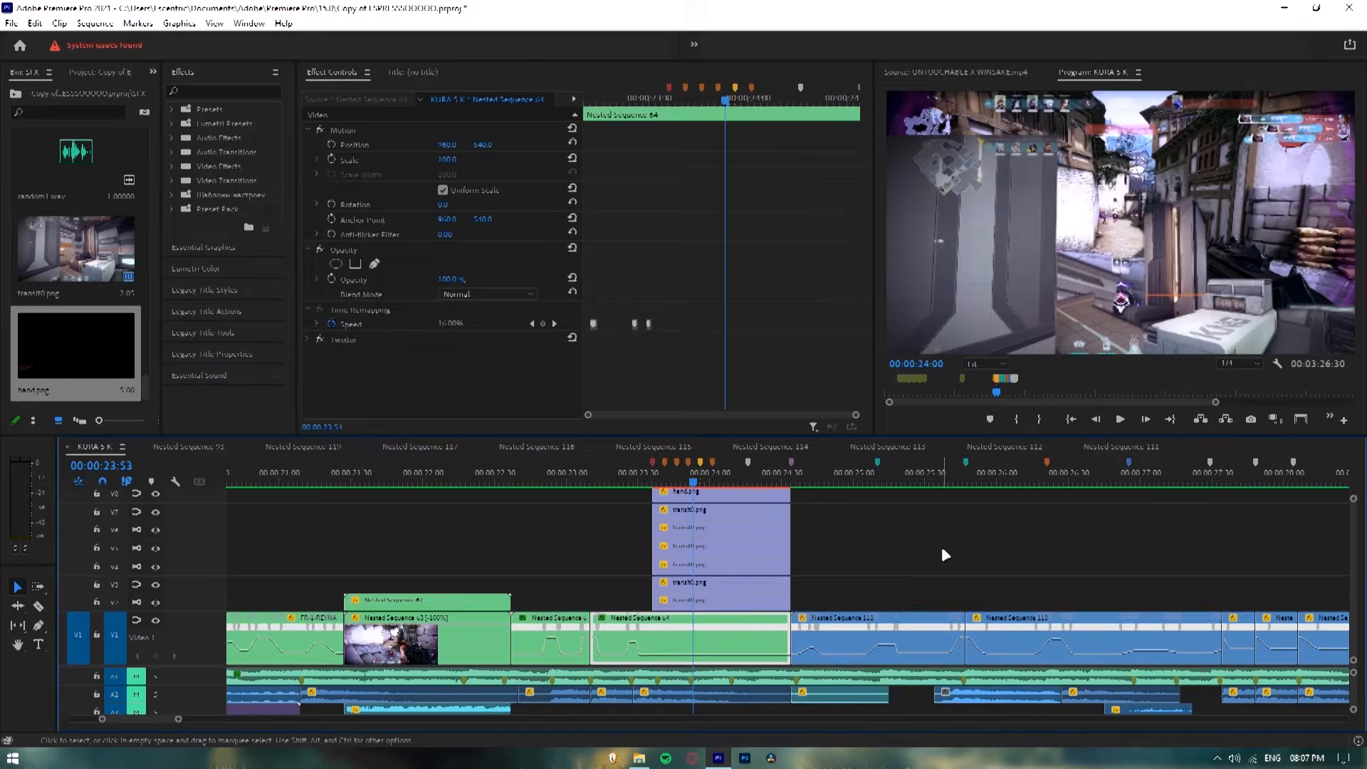
key(Right)
key(Right)
key(Right)
key(Right)
key(Right)
key(Right)
key(Right)
key(Right)
key(Right)
key(Right)
key(Right)
key(Right)
key(Right)
key(Right)
key(Right)
key(Right)
key(Right)
key(Right)
key(Right)
key(Right)
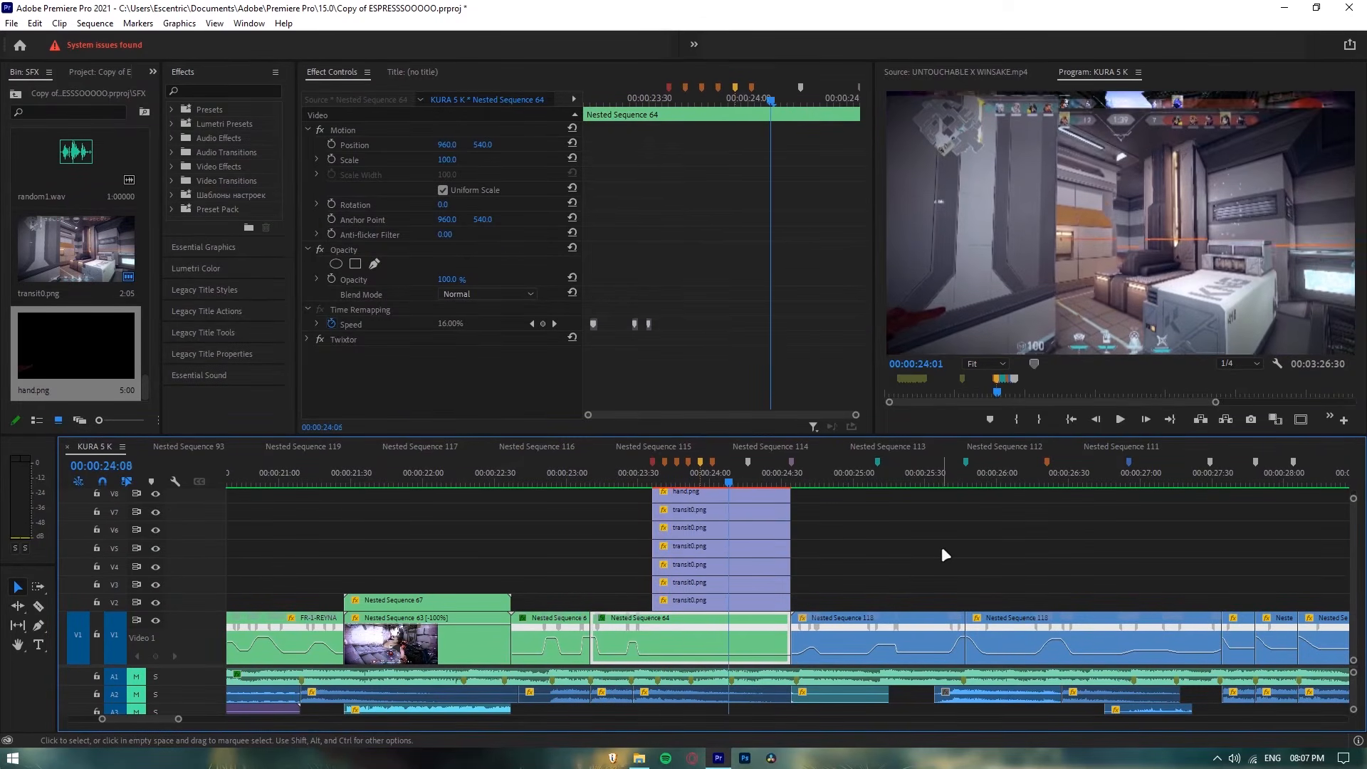
Step: Nest the transit0.png clips on V2, V3 and V4 separately, each under its default nested sequence name
click(805, 512)
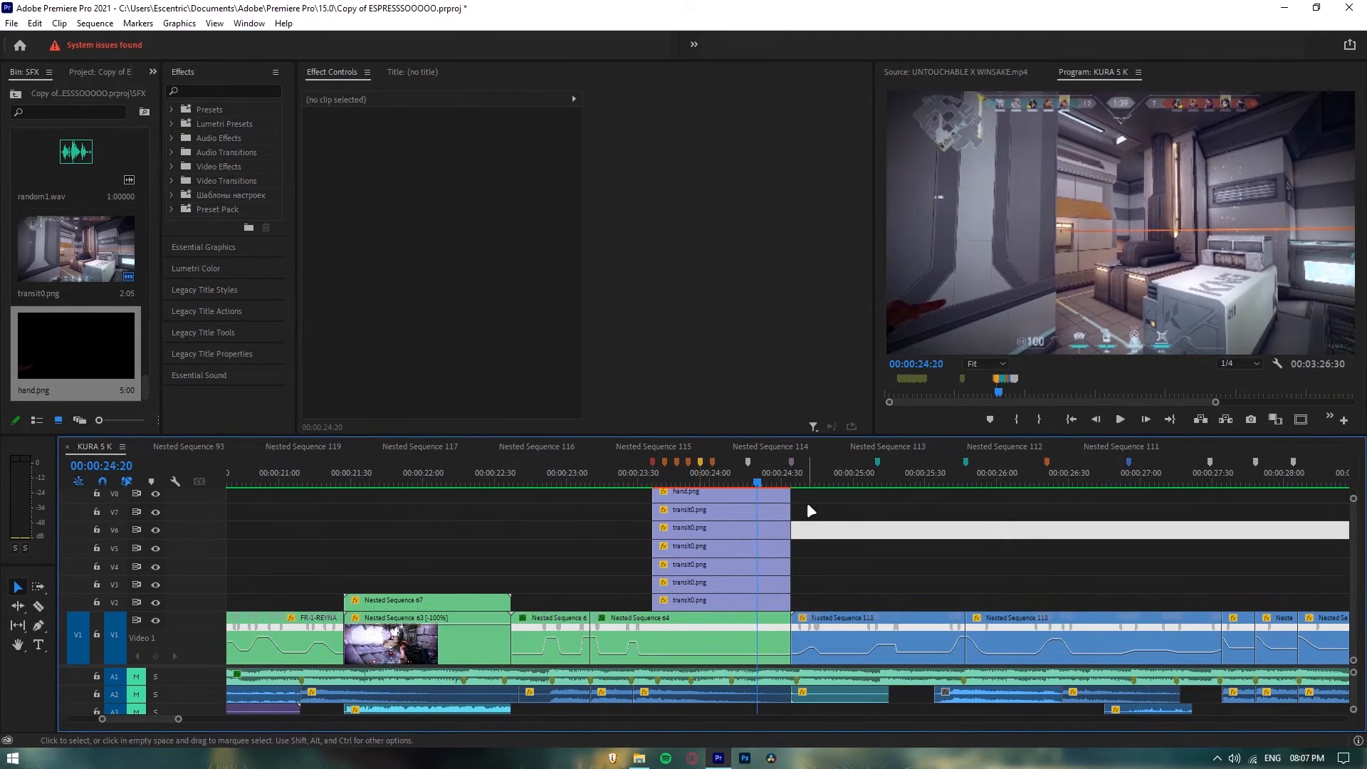
click(721, 602)
right_click(720, 602)
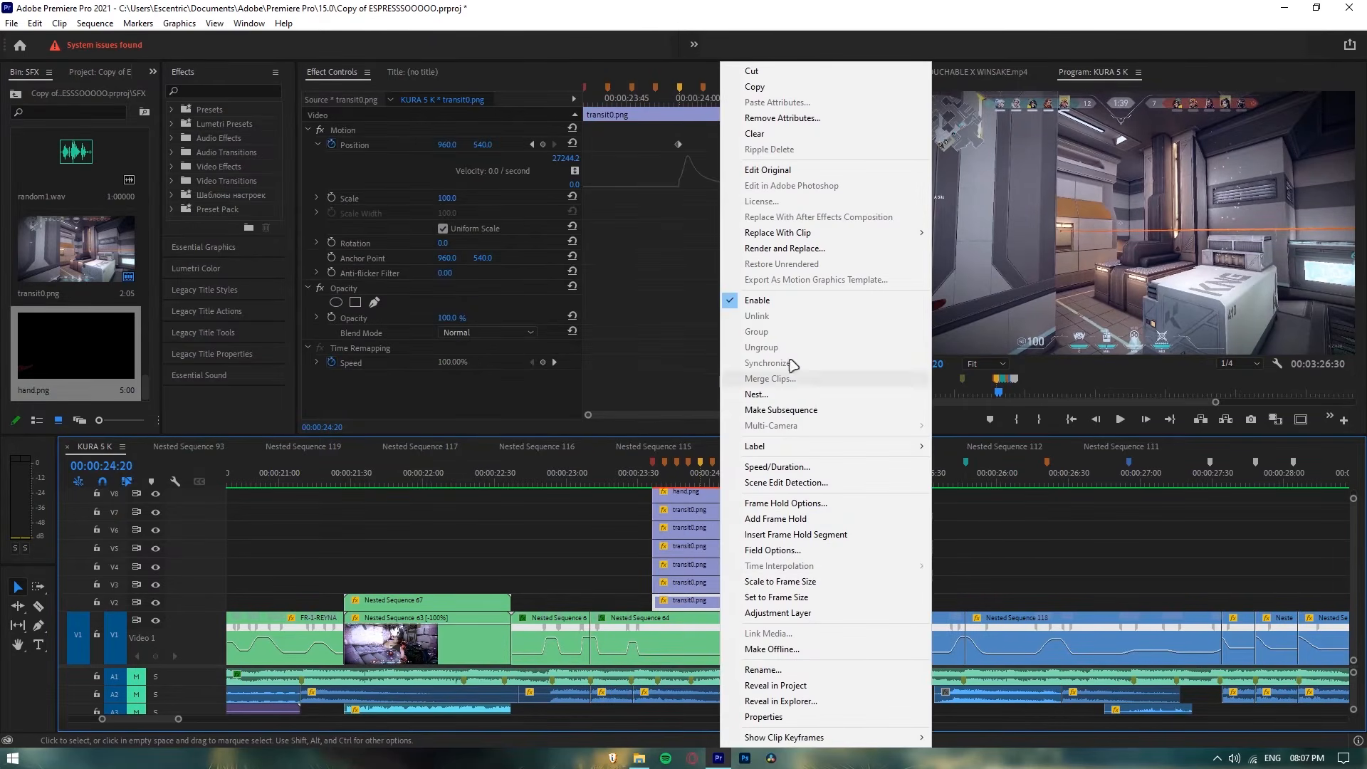
click(772, 395)
key(Return)
right_click(716, 582)
click(756, 394)
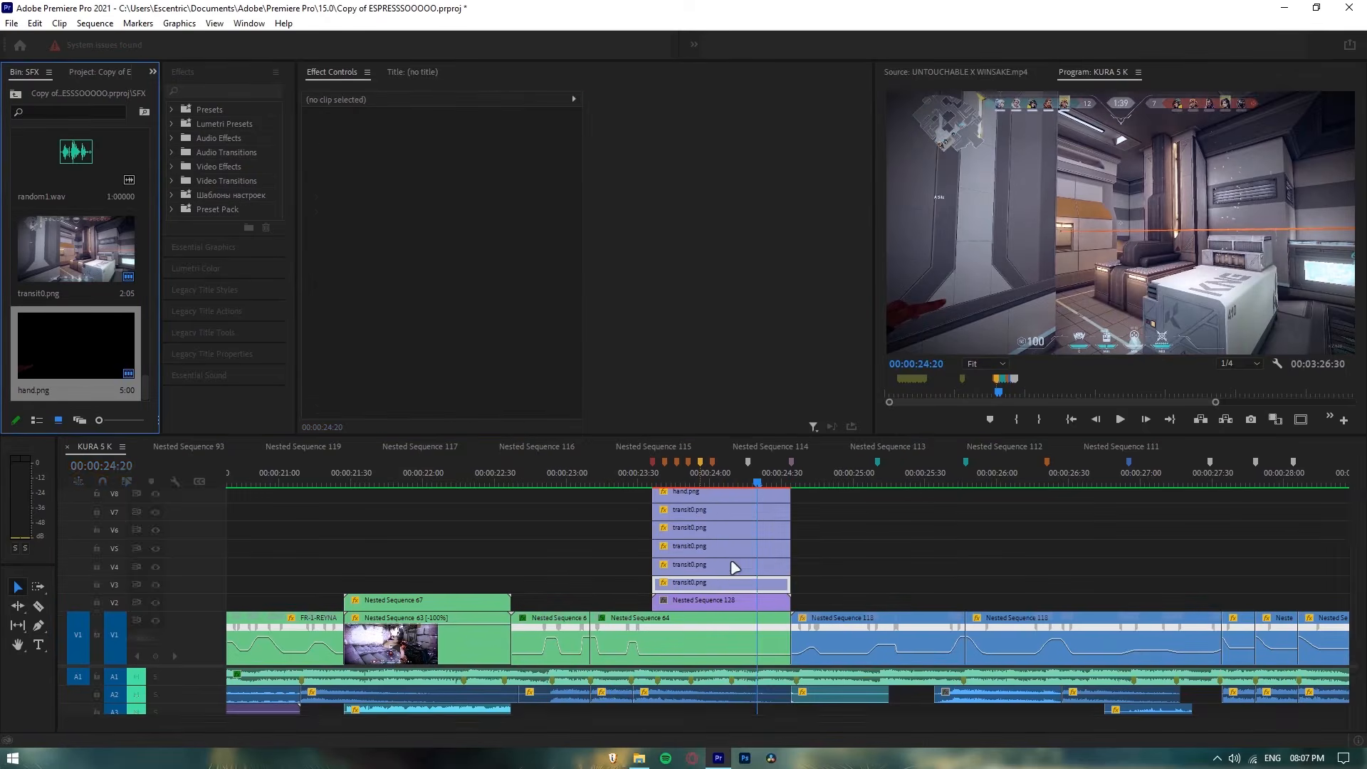
key(Return)
right_click(757, 565)
click(790, 394)
key(Return)
Step: Nest the transit0.png clips on V5, V6 and V7 and hand.png on V8 individually, keeping the default names
right_click(714, 547)
click(761, 396)
right_click(716, 528)
click(756, 396)
click(662, 394)
right_click(719, 511)
click(757, 395)
click(659, 394)
right_click(724, 496)
click(760, 396)
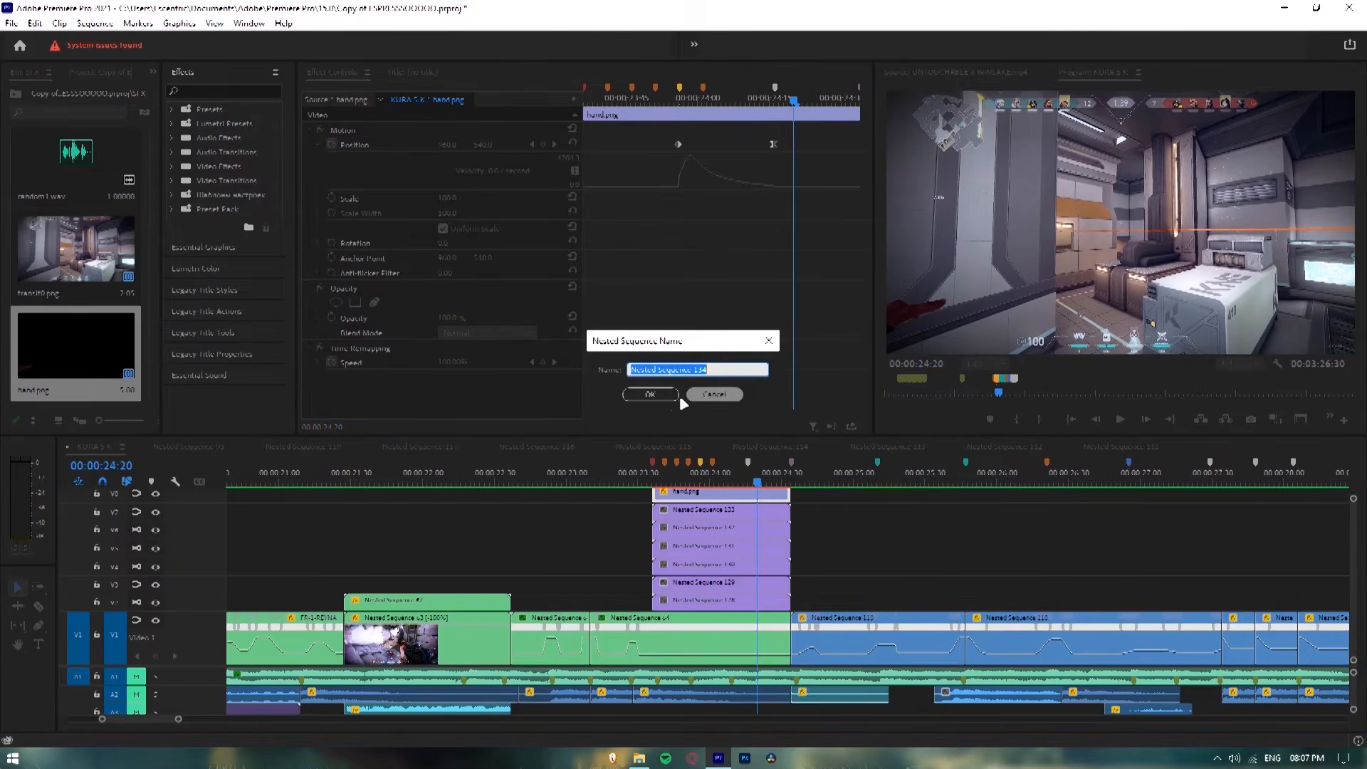
click(660, 396)
Step: Find the Directional Blur effect and apply it to all seven nested sequences on V2 through V8
click(206, 93)
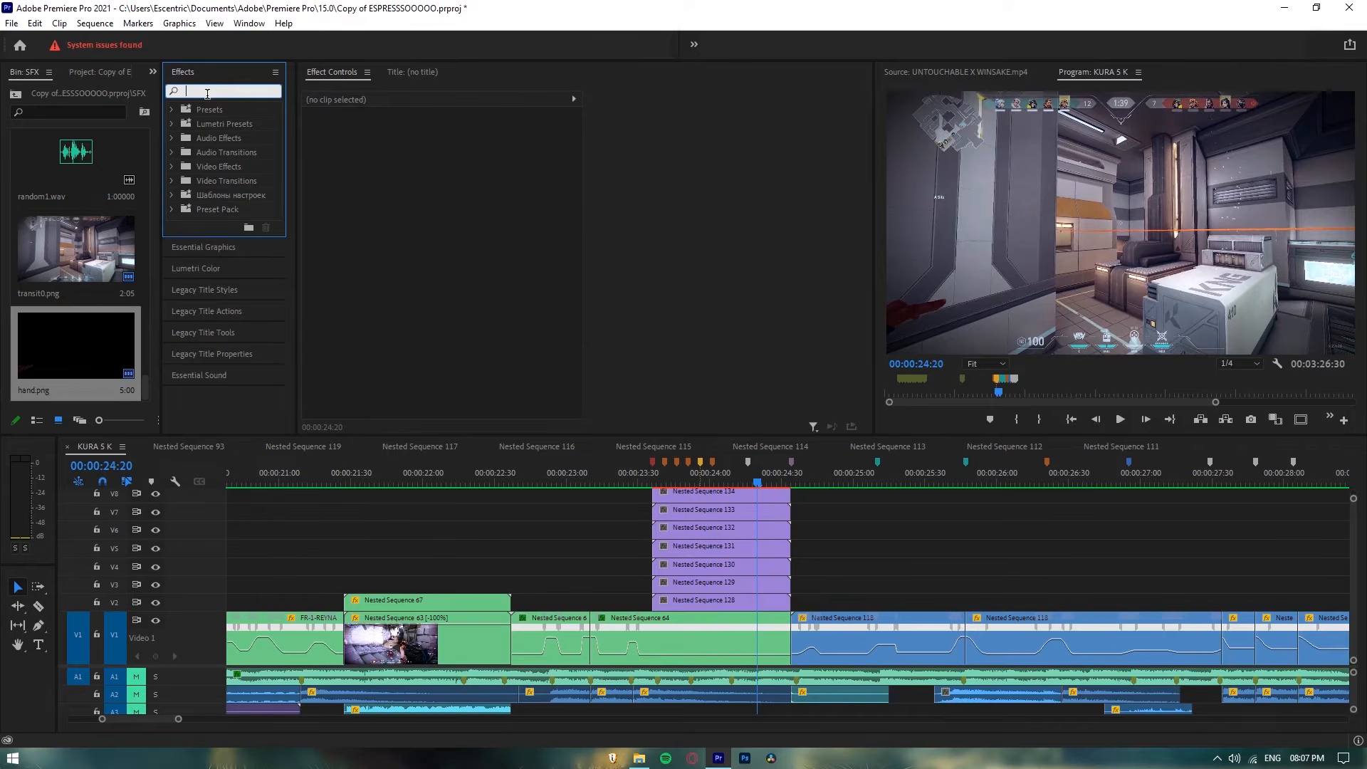
text(blur)
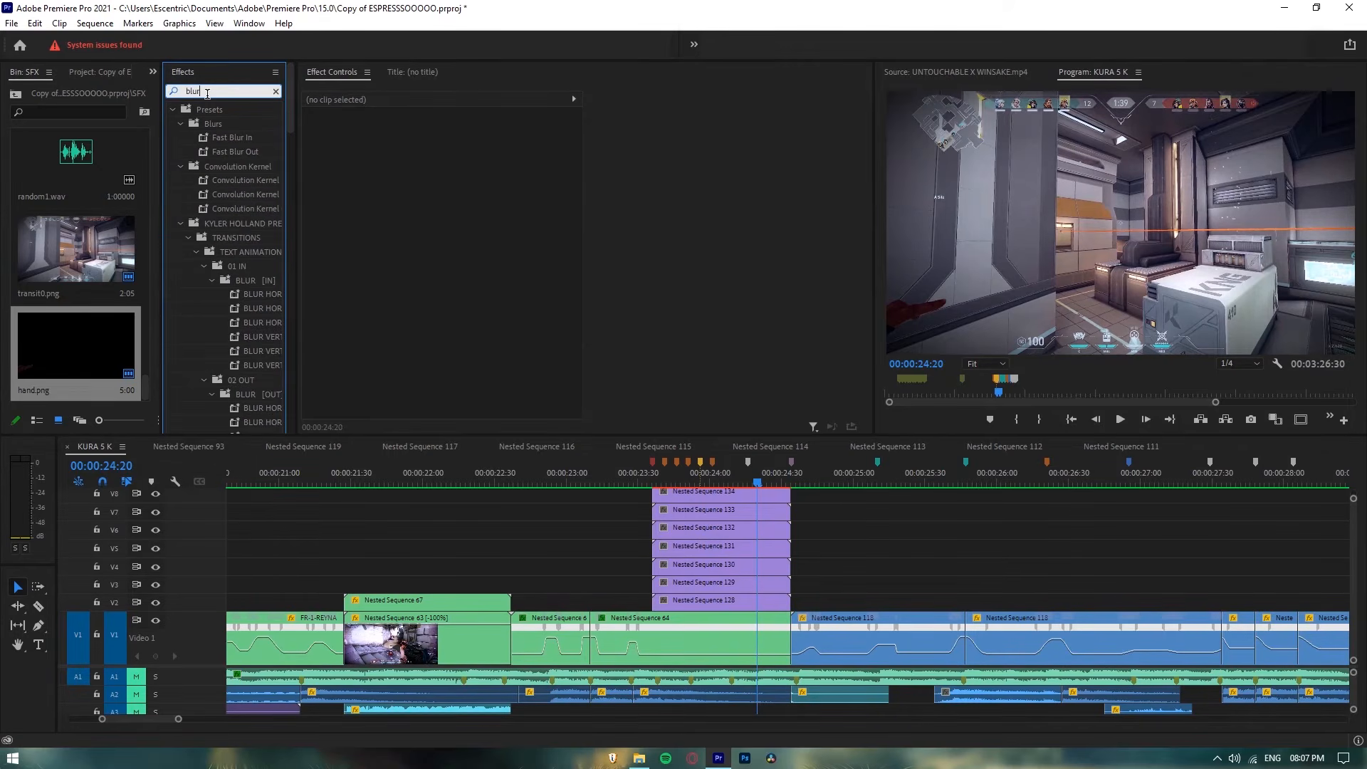
drag(202, 90, 185, 91)
text(directional)
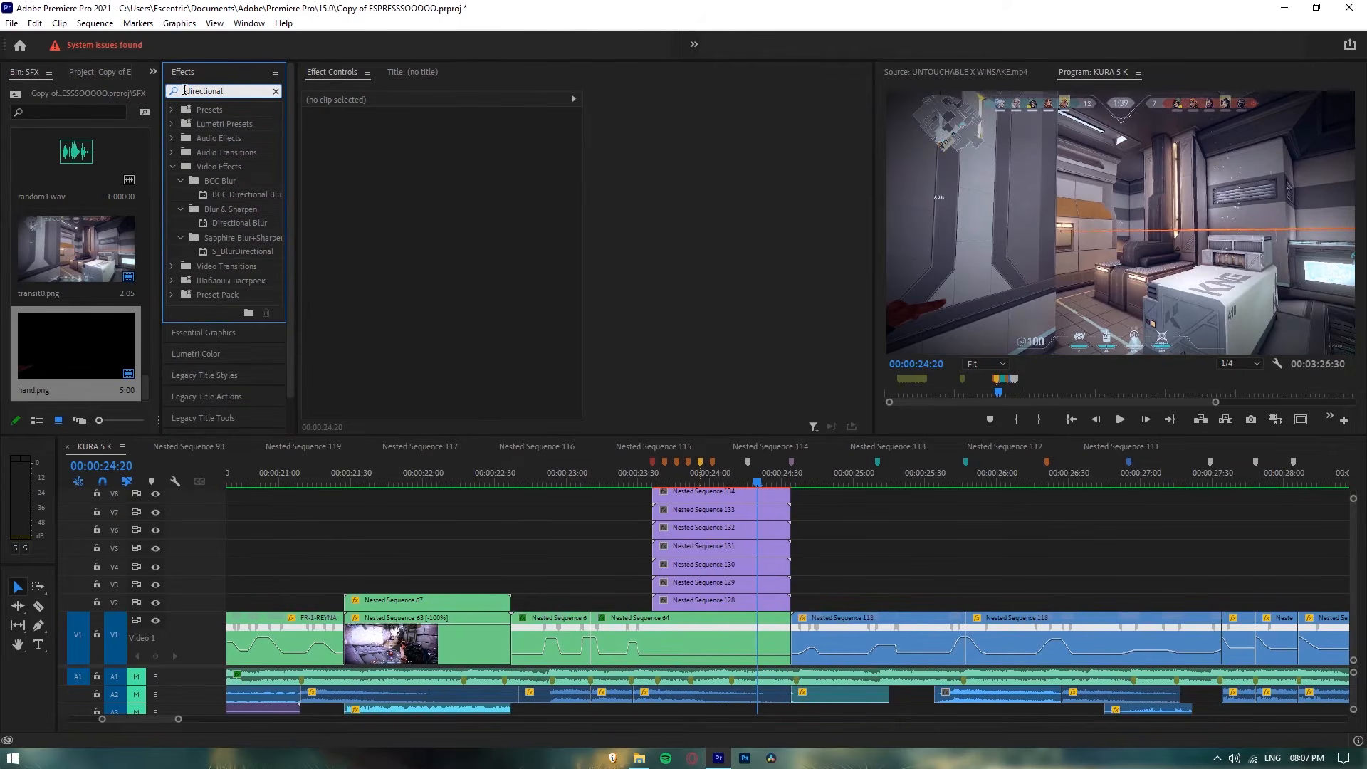
click(234, 223)
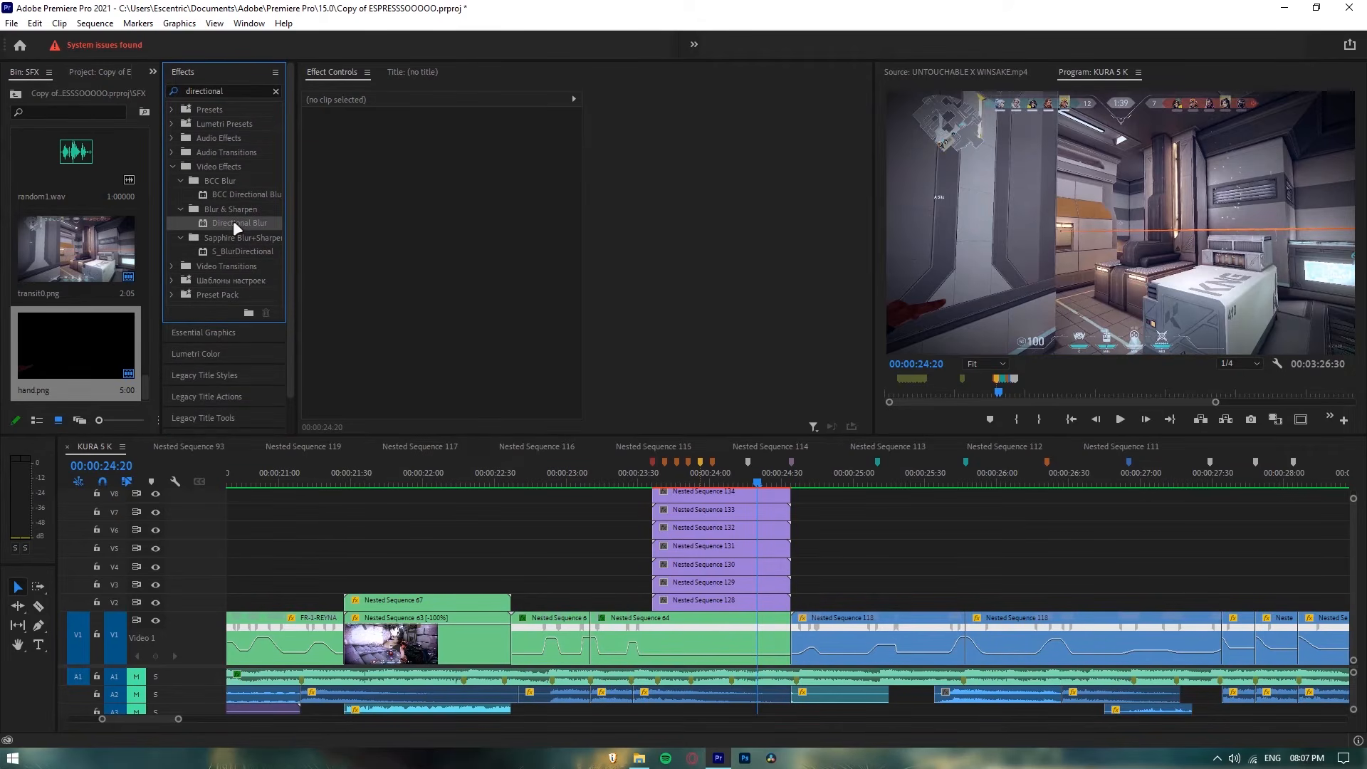
drag(827, 596, 733, 494)
drag(217, 219, 700, 542)
click(947, 540)
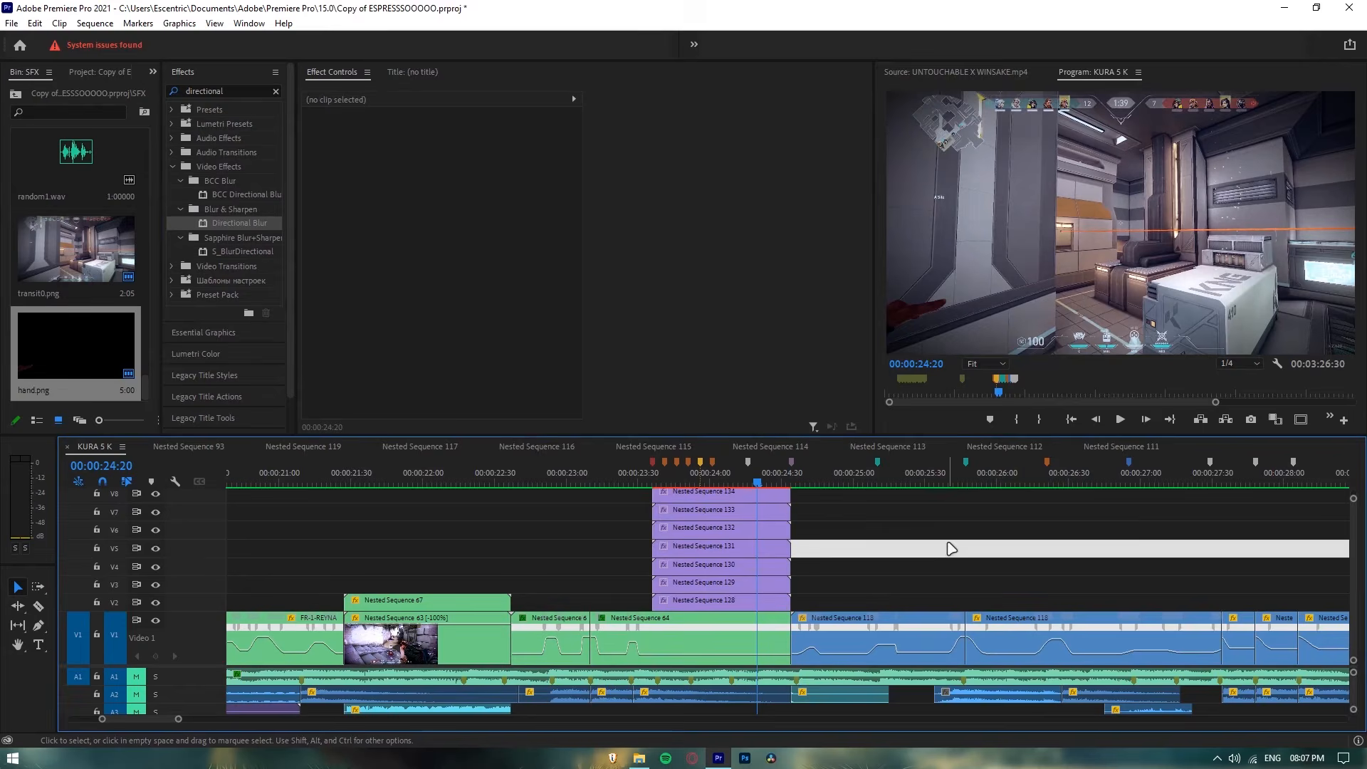
Step: Add a Blur Length keyframe of 0 at 00:00:24:16 to the nested sequences on V7, V6 and V5
click(768, 511)
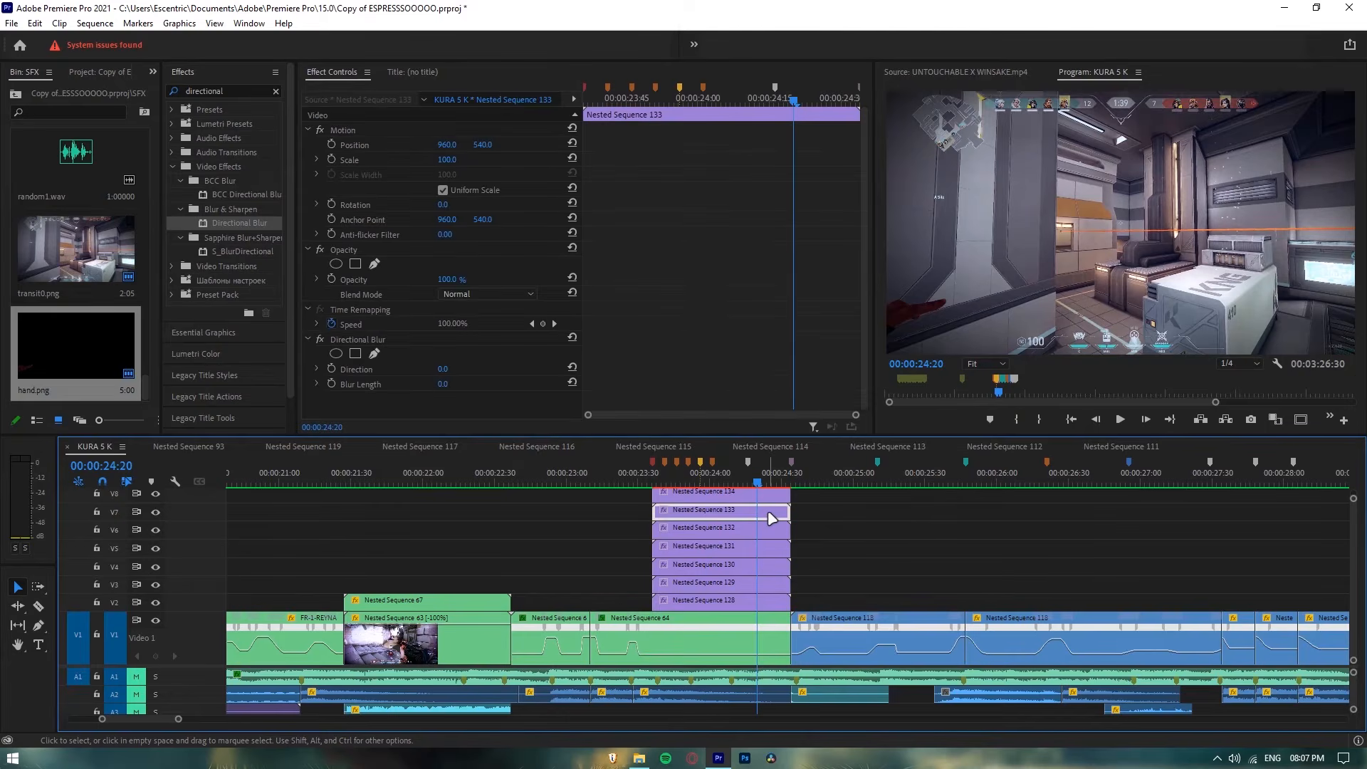
click(774, 89)
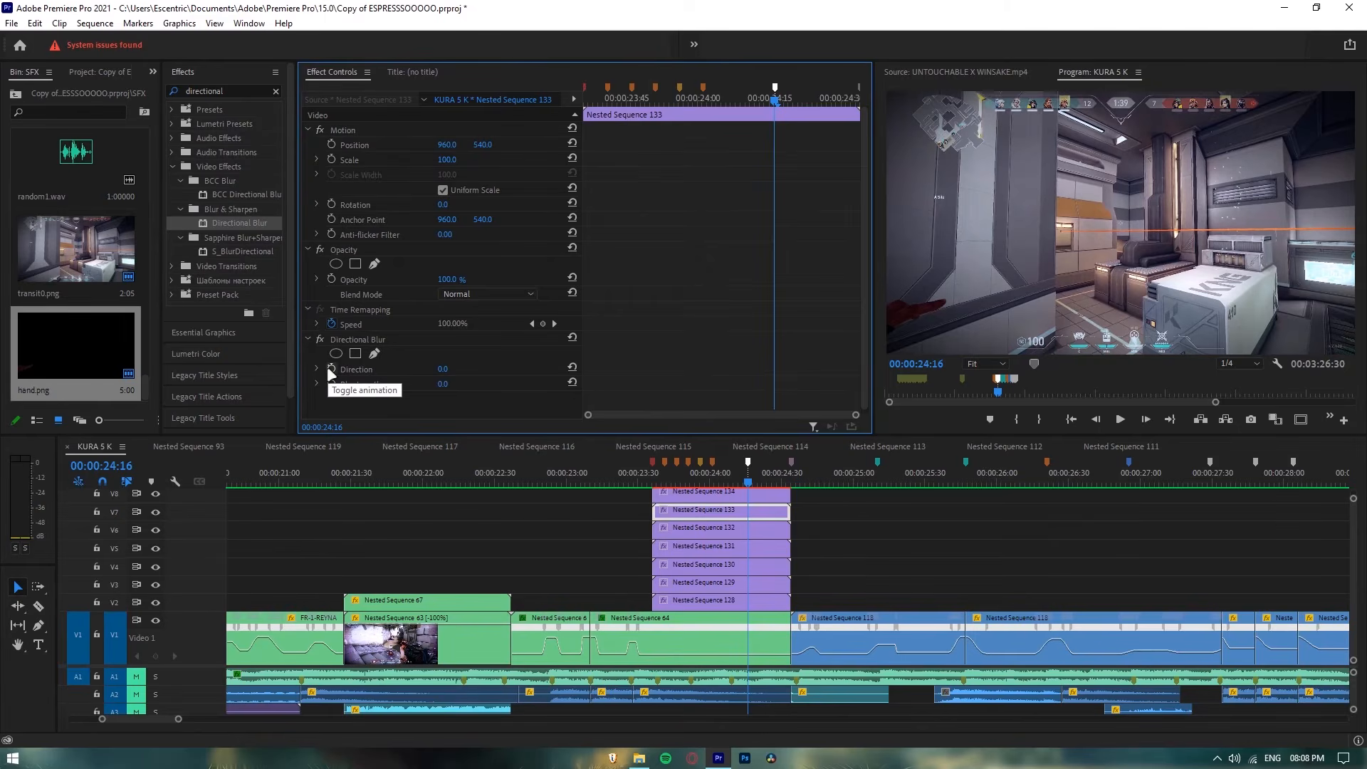
click(331, 384)
click(689, 527)
click(331, 385)
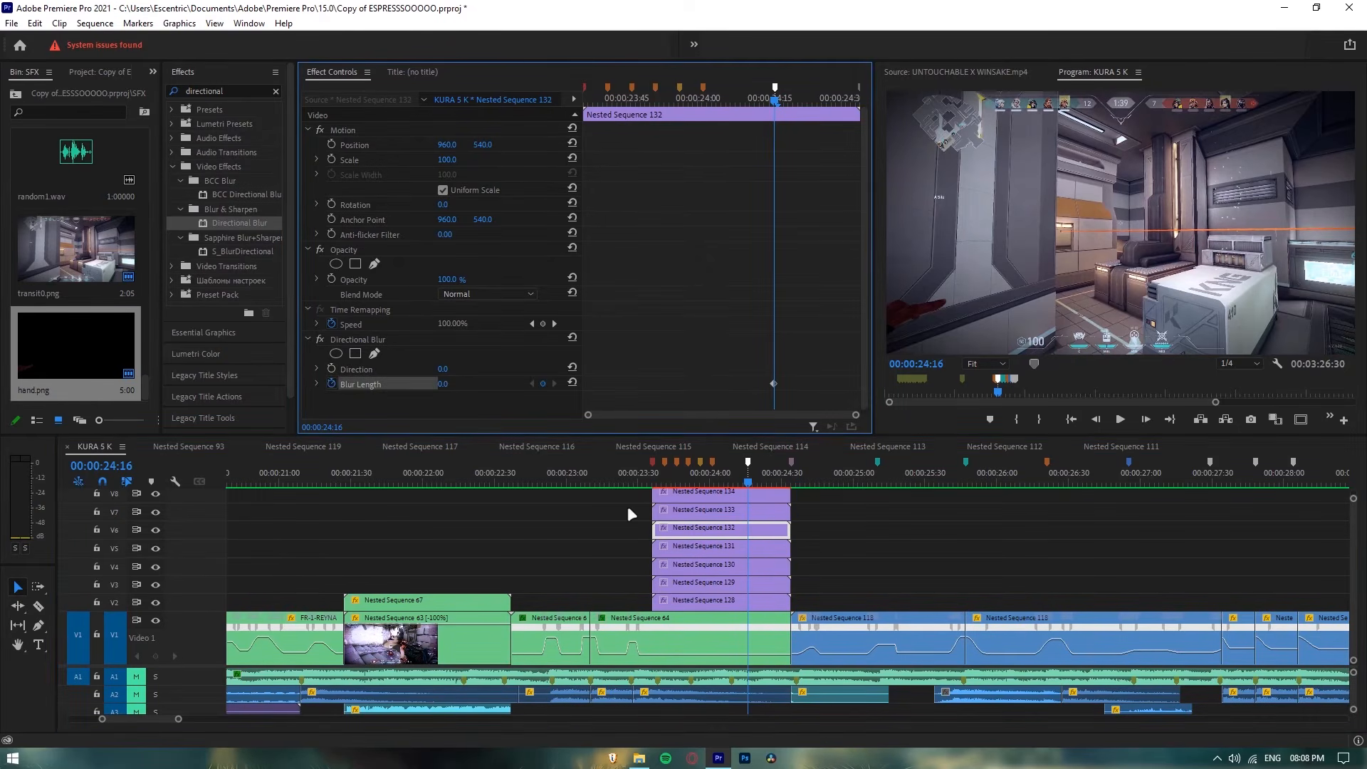
click(743, 548)
click(331, 384)
Step: Keyframe Blur Length at 0 at 00:00:24:16 on the V4, V3, V2 and V8 nested sequences
click(719, 566)
click(331, 383)
click(763, 580)
click(331, 383)
click(759, 600)
click(331, 385)
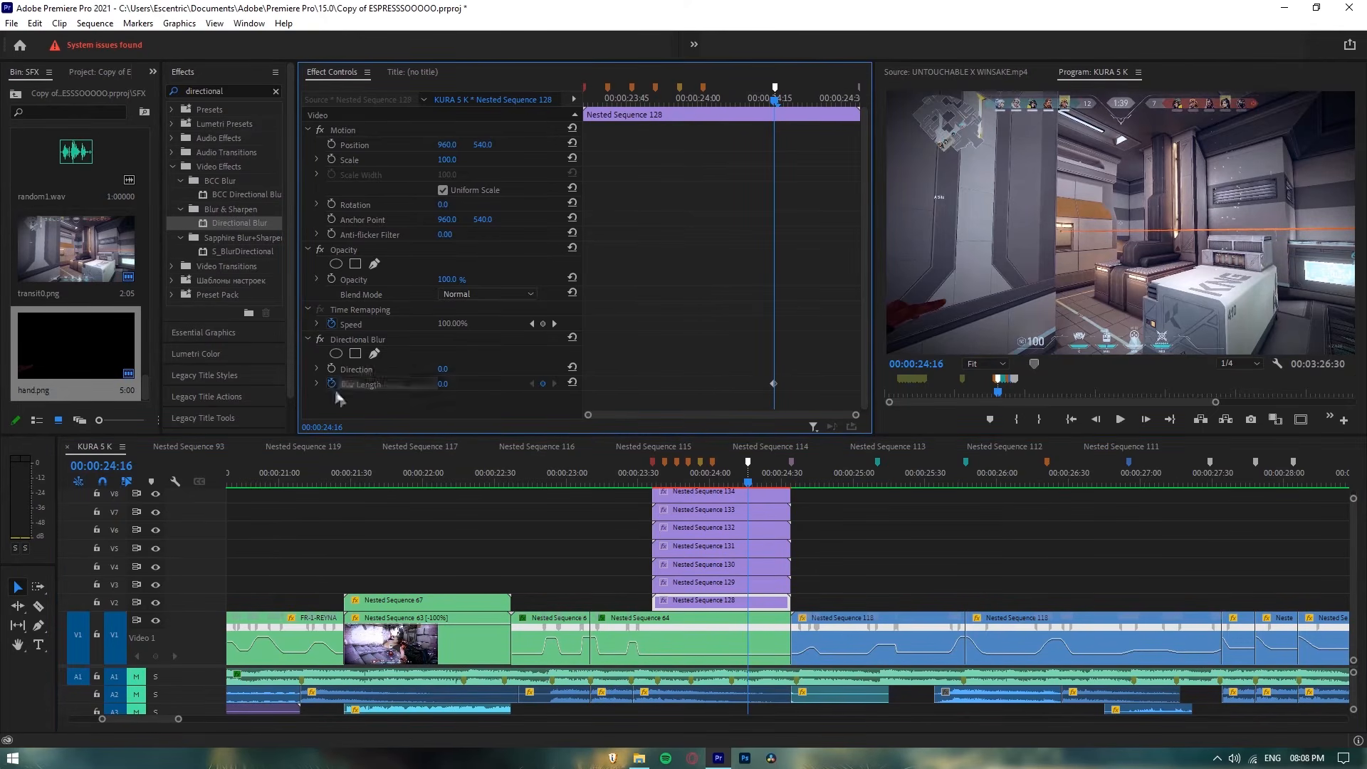
click(741, 584)
click(737, 492)
click(336, 388)
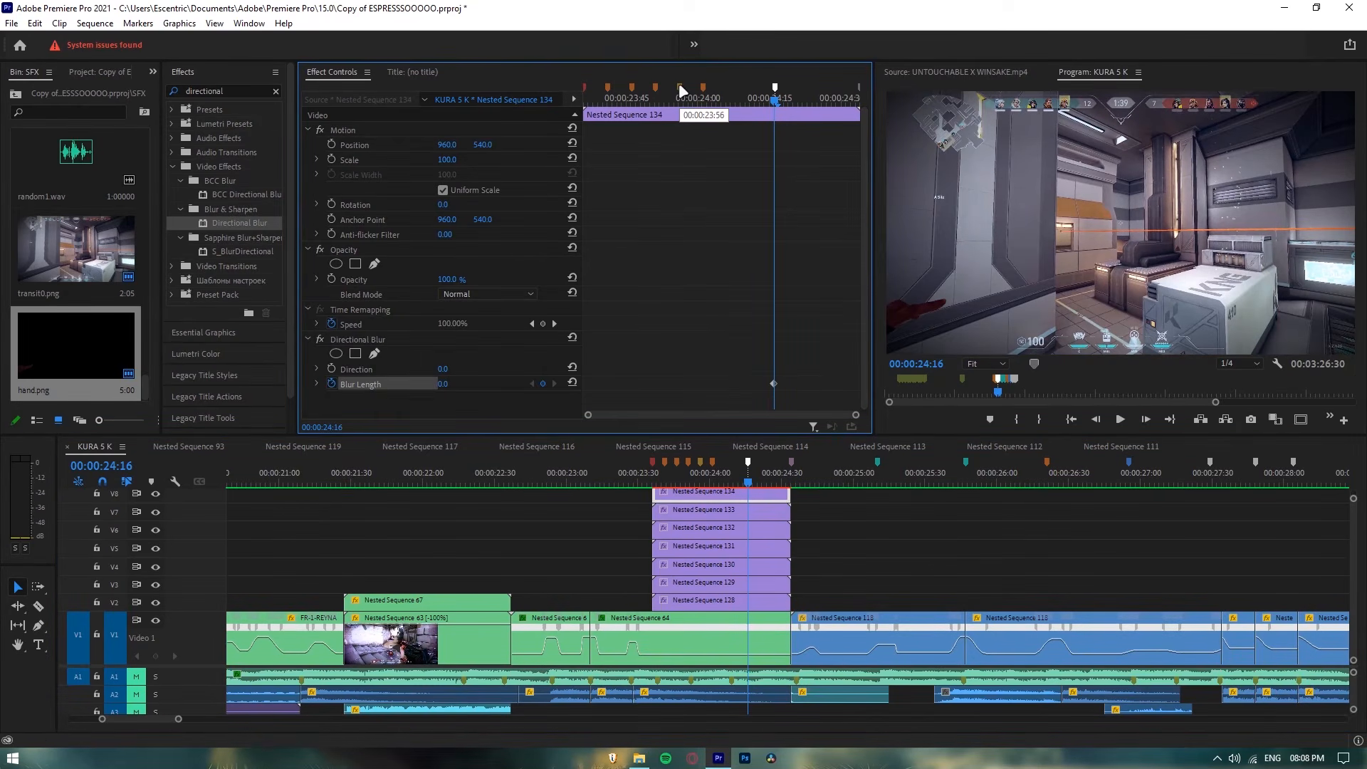
Step: Keyframe the V8 nested sequence's Blur Length at 20 at 00:00:23:56
click(678, 101)
click(456, 383)
text(20)
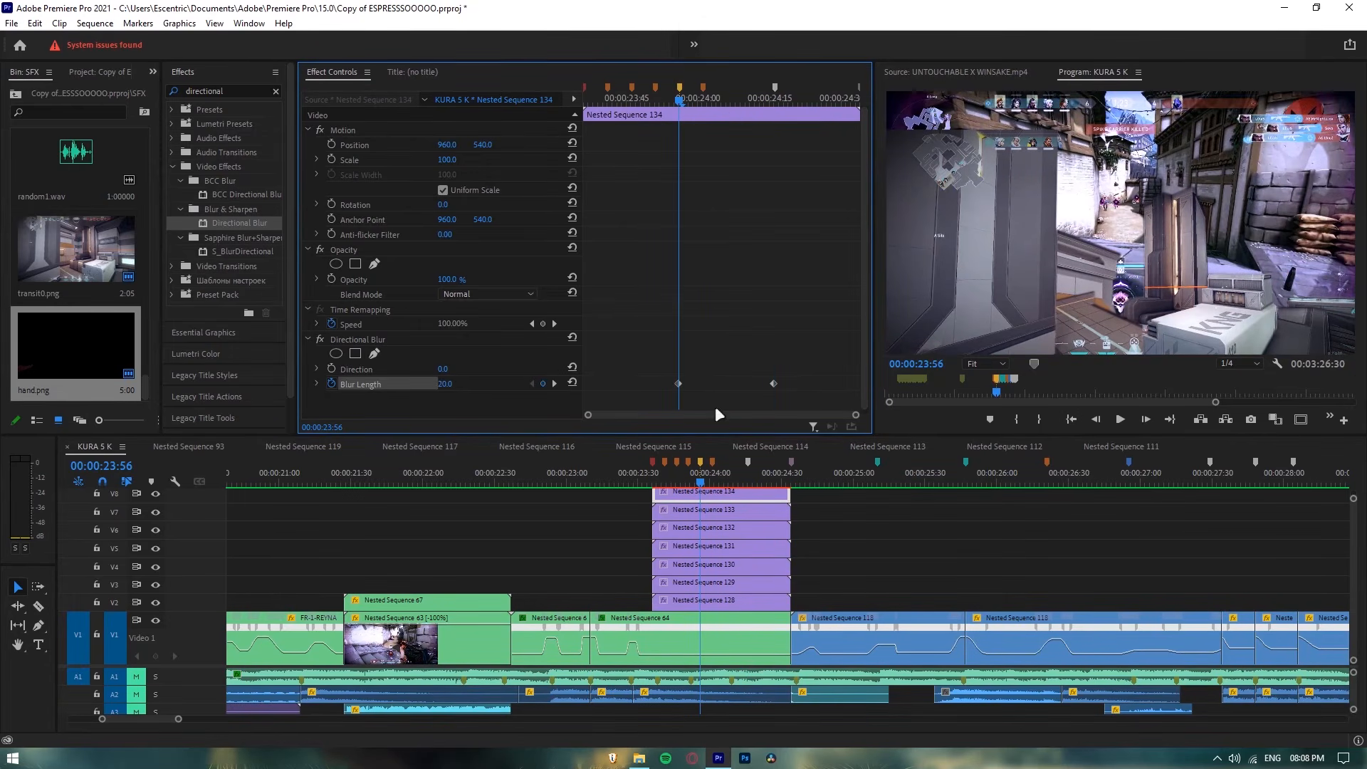
Step: Keyframe Blur Length at 20 at 00:00:23:36 on the nested sequences on V7 down through V2
click(725, 511)
click(586, 94)
click(457, 382)
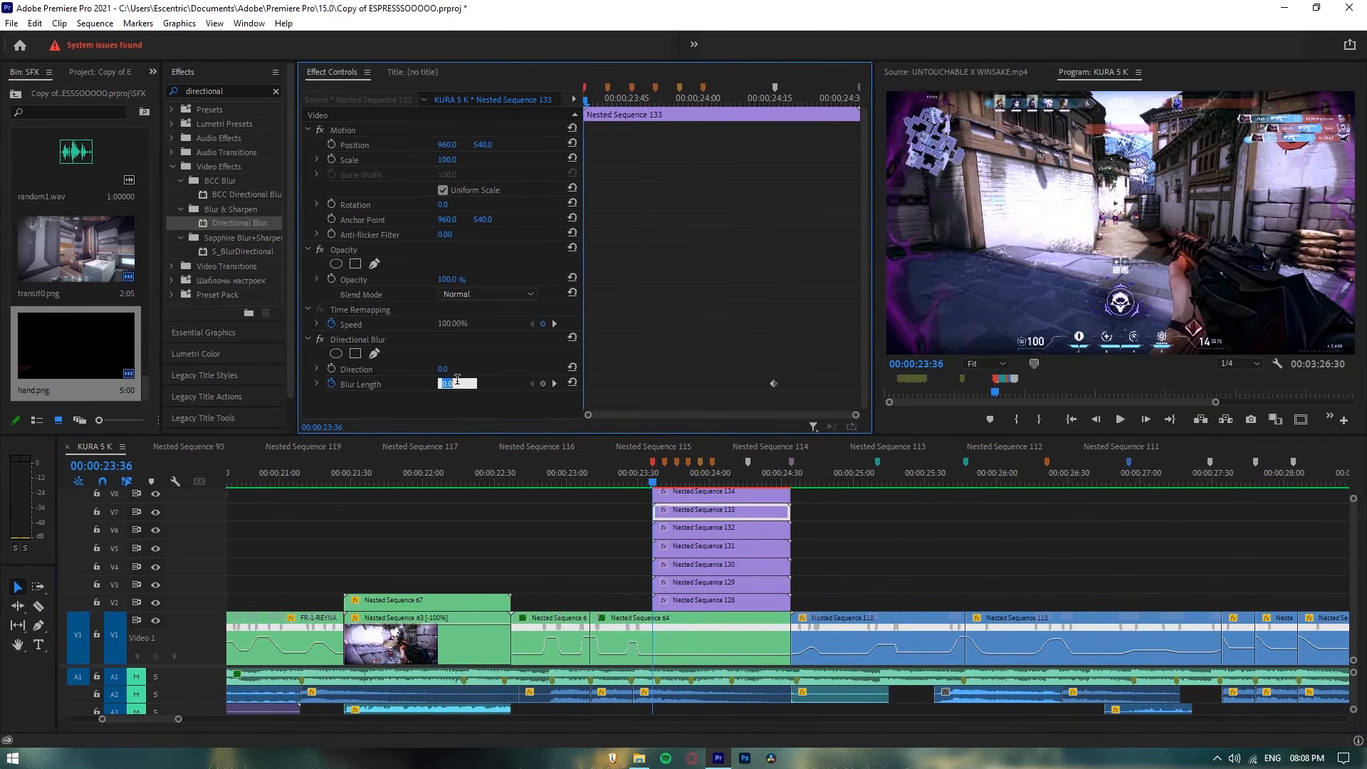
click(712, 529)
click(457, 384)
text(20)
click(712, 547)
click(457, 385)
click(712, 566)
click(457, 385)
text(20)
click(863, 562)
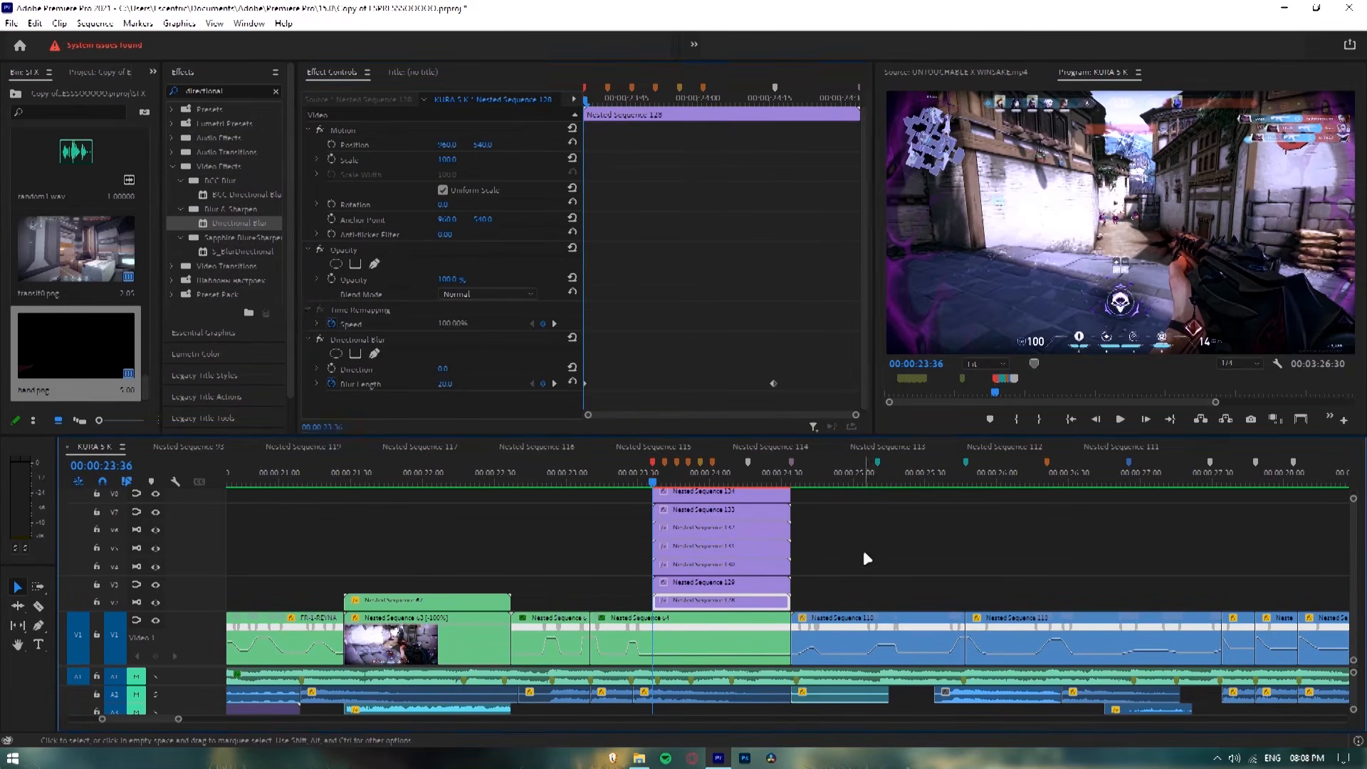
Step: Nest all seven stacked sequences on V2 through V8 into one nested sequence with the default name
drag(813, 604, 723, 489)
right_click(723, 491)
click(762, 418)
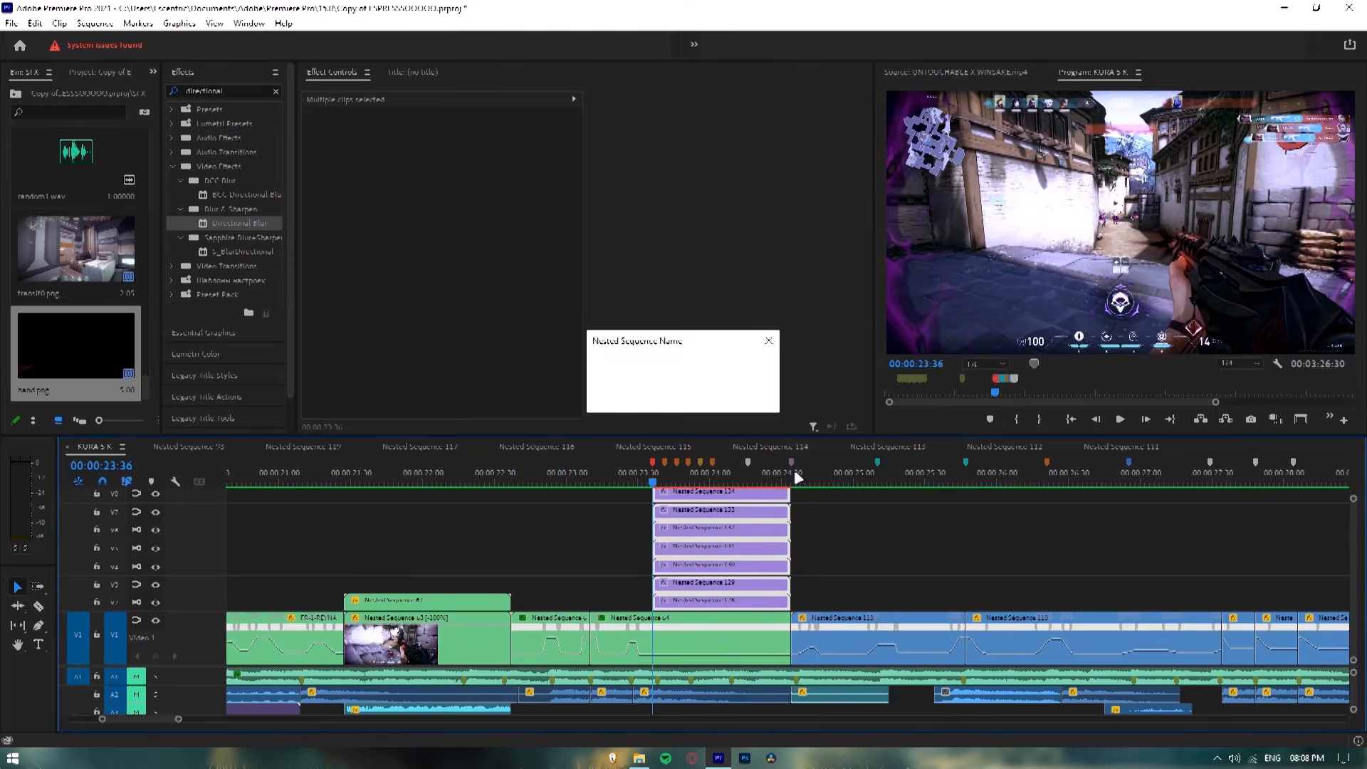
click(665, 398)
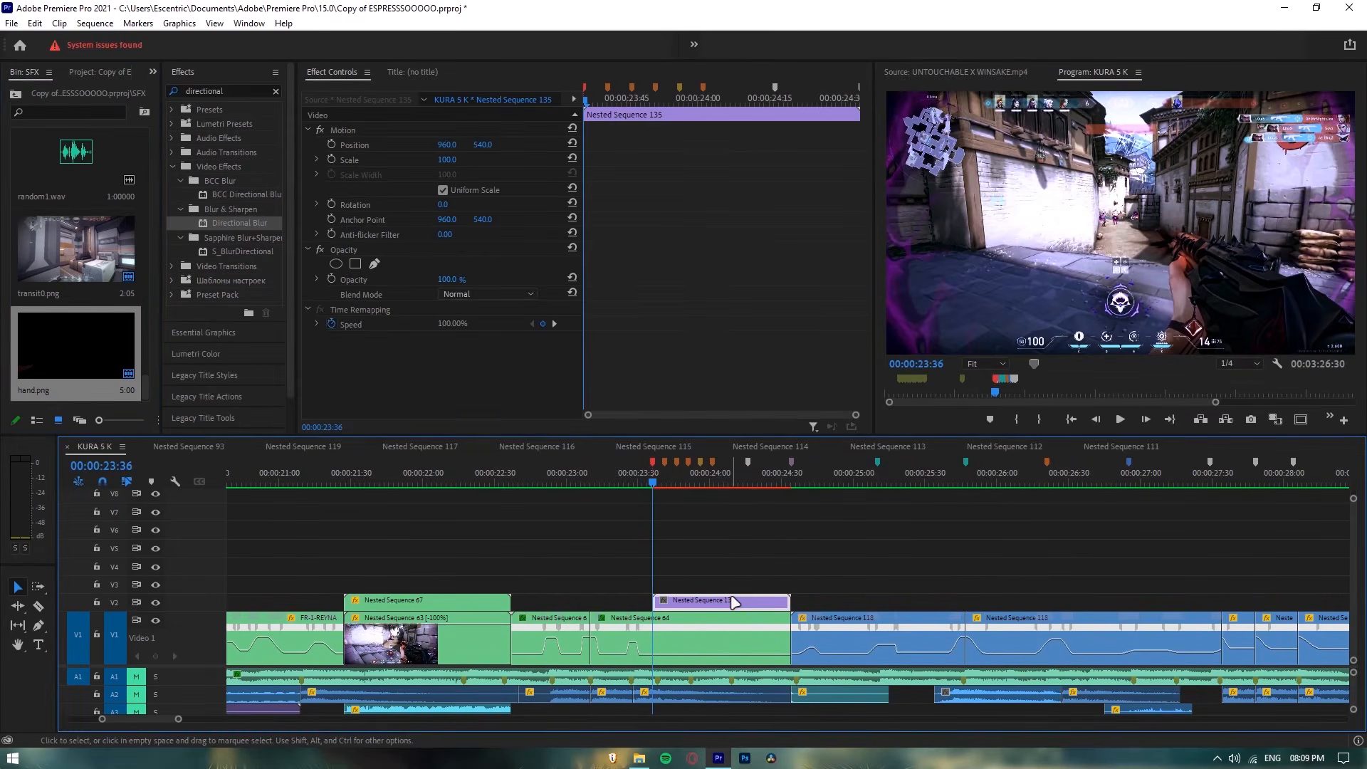
Step: Step frame by frame through the transition from 00:00:23:36 to about 00:00:24:14 and back to examine the slide-in motion and blur
click(824, 582)
click(701, 639)
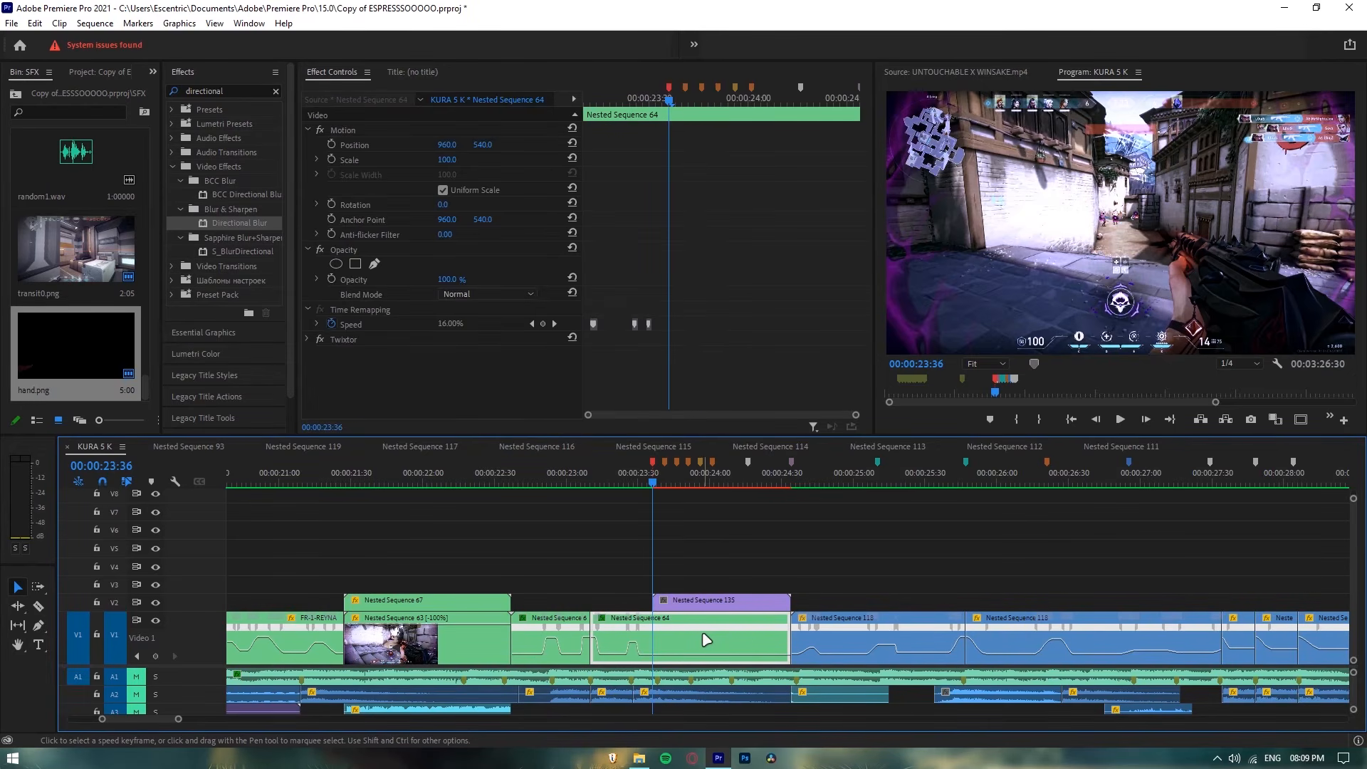
click(708, 567)
key(Right)
key(Right)
key(Right)
key(Right)
key(Right)
key(Right)
key(Right)
key(Right)
key(Right)
key(Right)
key(Right)
key(Right)
key(Right)
key(Right)
key(Right)
key(Right)
key(Right)
key(Right)
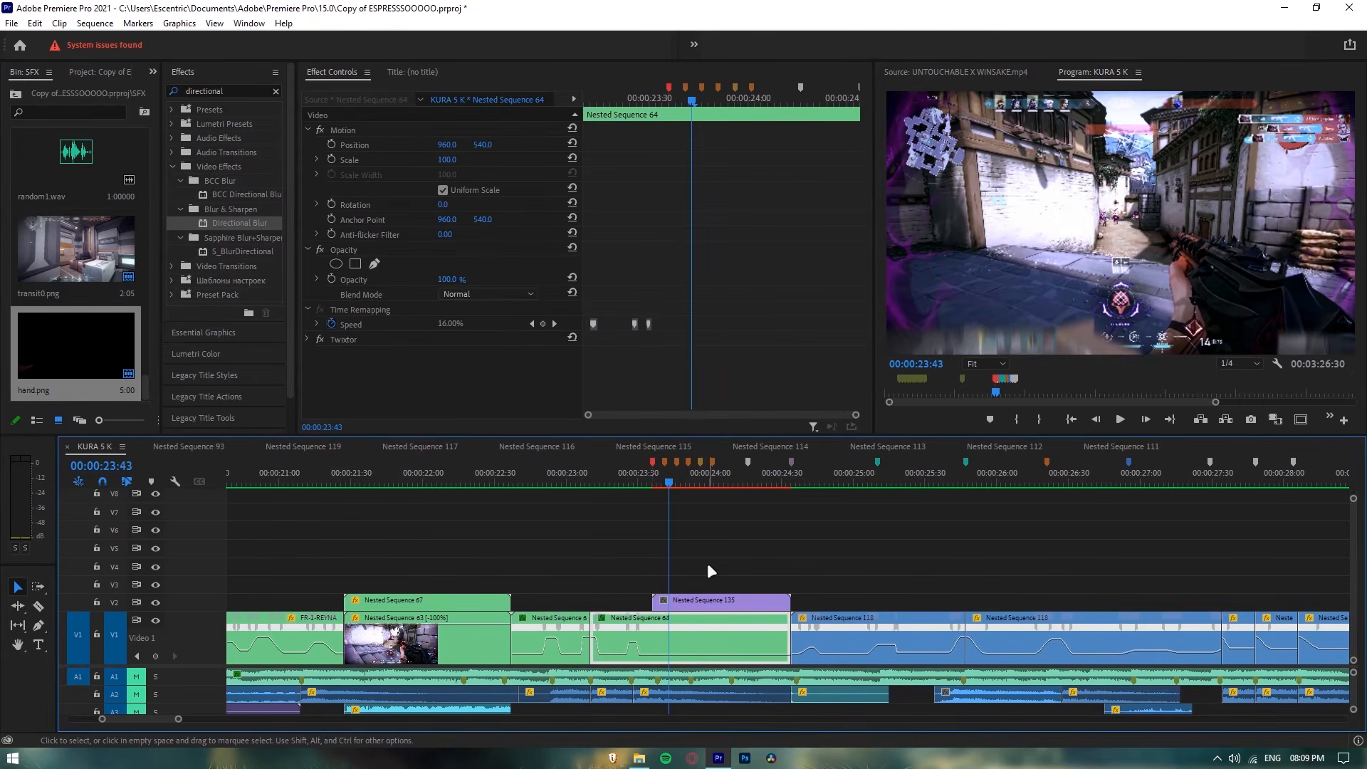
key(Right)
key(Right)
key(Right)
key(Right)
key(Right)
key(Right)
key(Right)
key(Right)
key(Right)
key(Right)
key(Right)
key(Right)
key(Right)
key(Right)
key(Right)
key(Right)
key(Right)
key(Right)
key(Right)
key(Right)
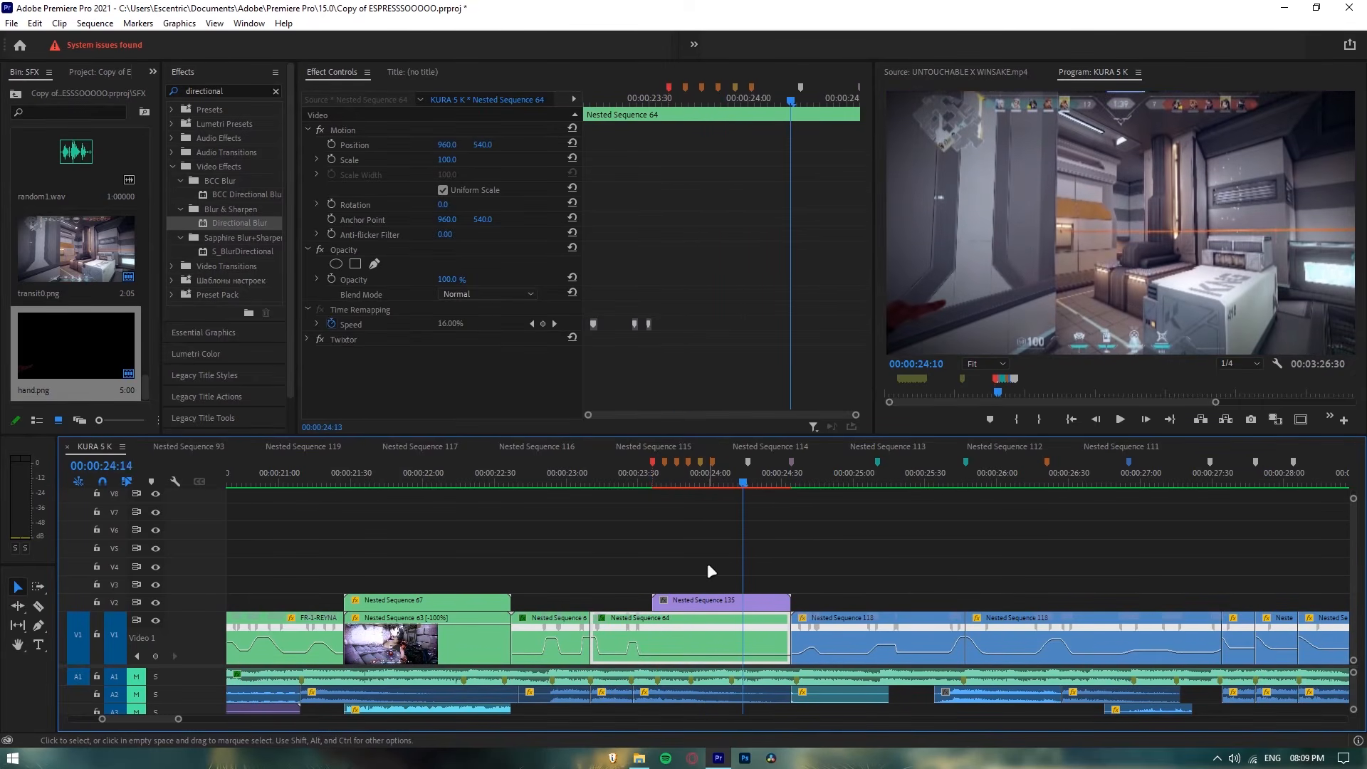
key(Left)
key(Left)
key(Left)
key(Left)
key(Left)
key(Left)
key(Left)
key(Left)
key(Left)
key(Left)
key(Left)
key(Left)
key(Left)
key(Left)
key(Left)
key(Left)
key(Left)
key(Left)
key(Left)
key(Left)
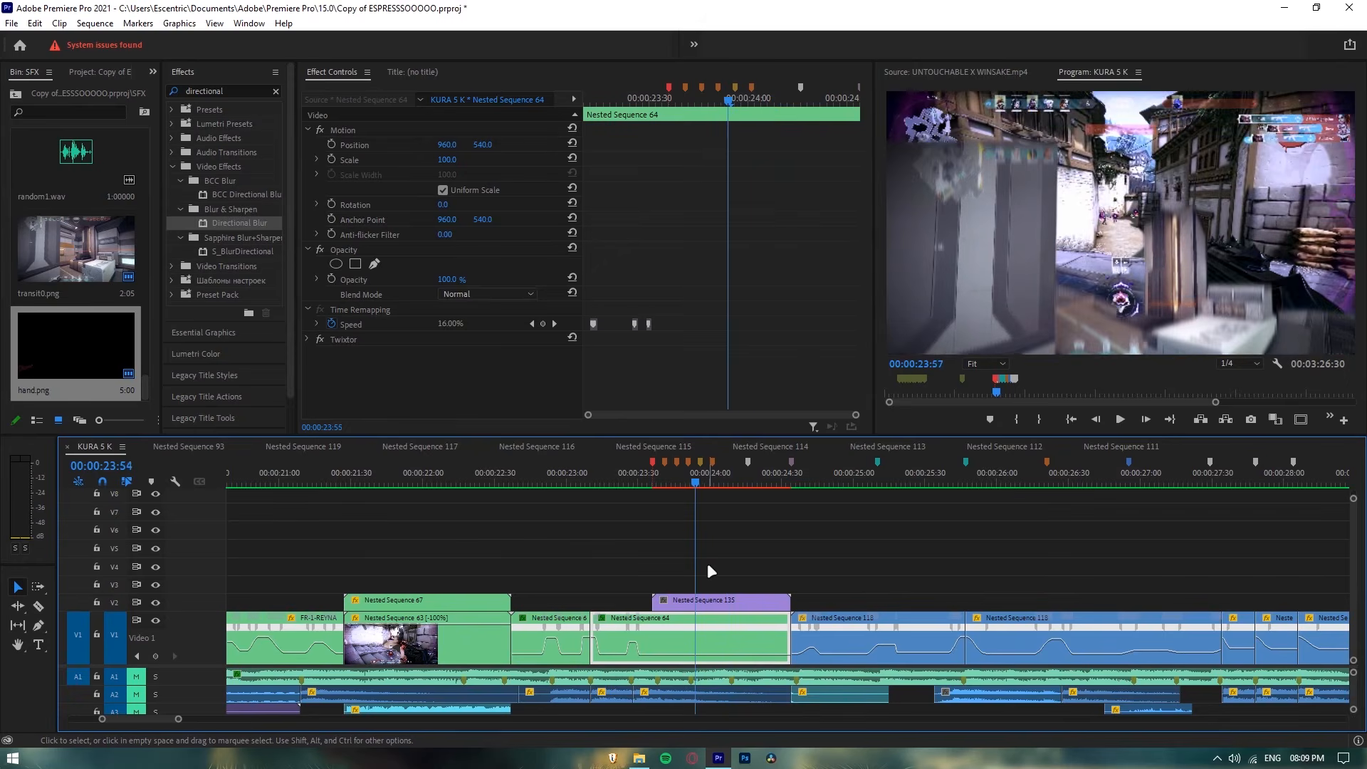
key(Left)
key(Left)
key(Left)
key(Left)
key(Left)
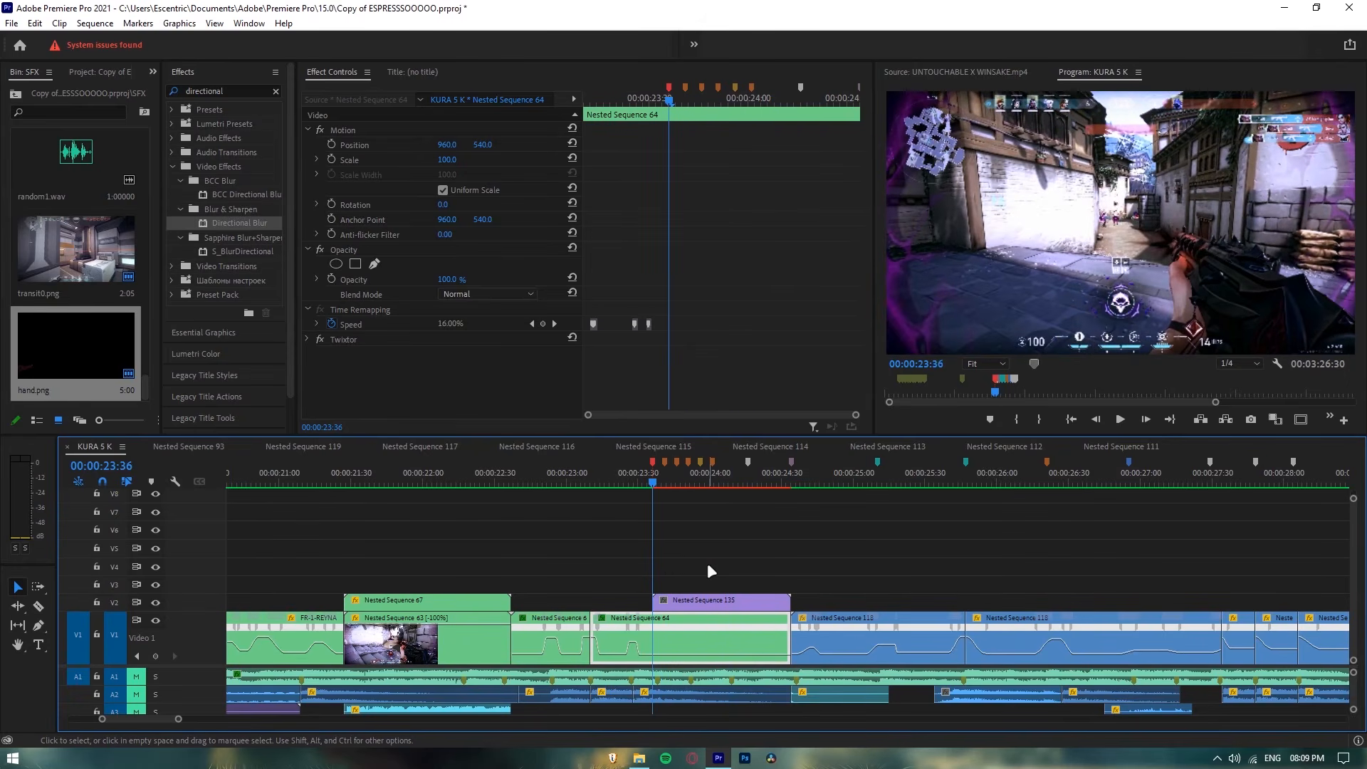
Step: Nest the V1 gameplay clip beneath the transition, keeping the default sequence name
right_click(680, 645)
click(719, 411)
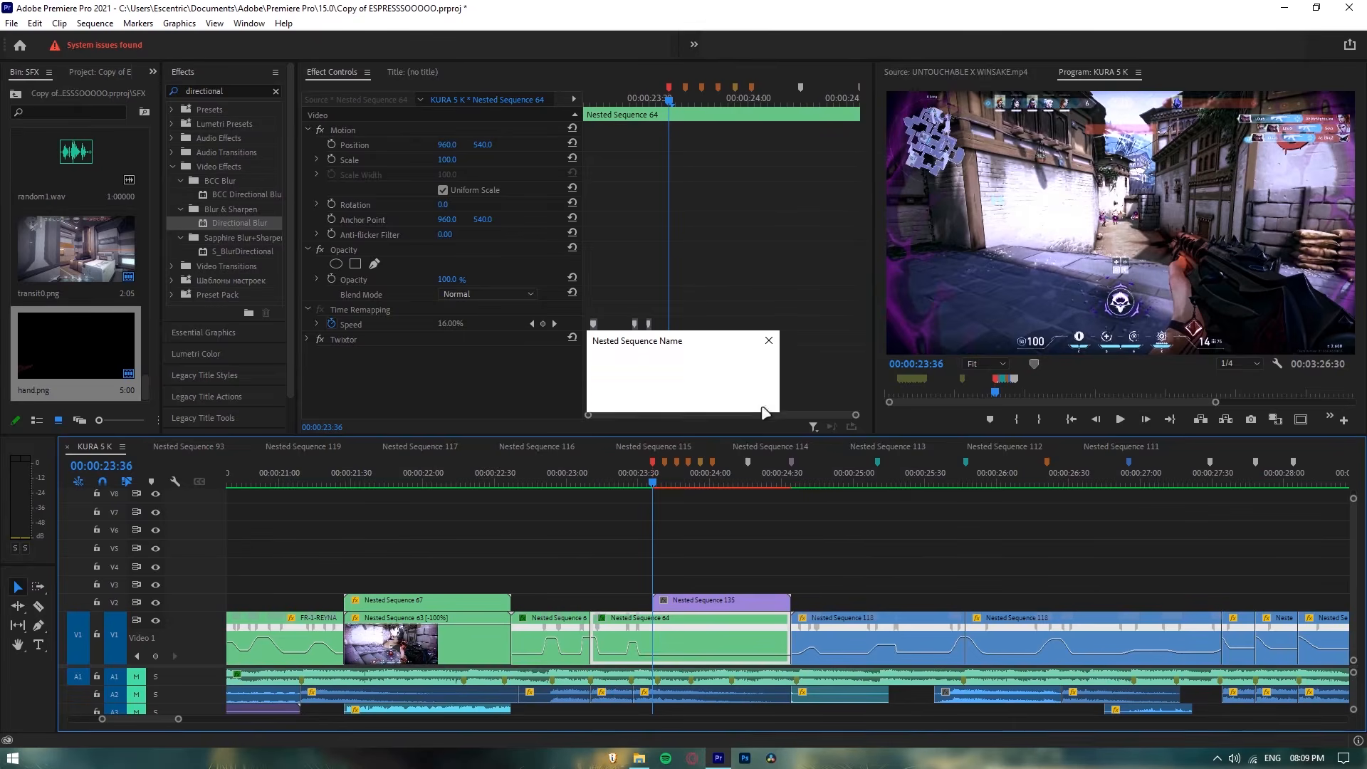
click(650, 393)
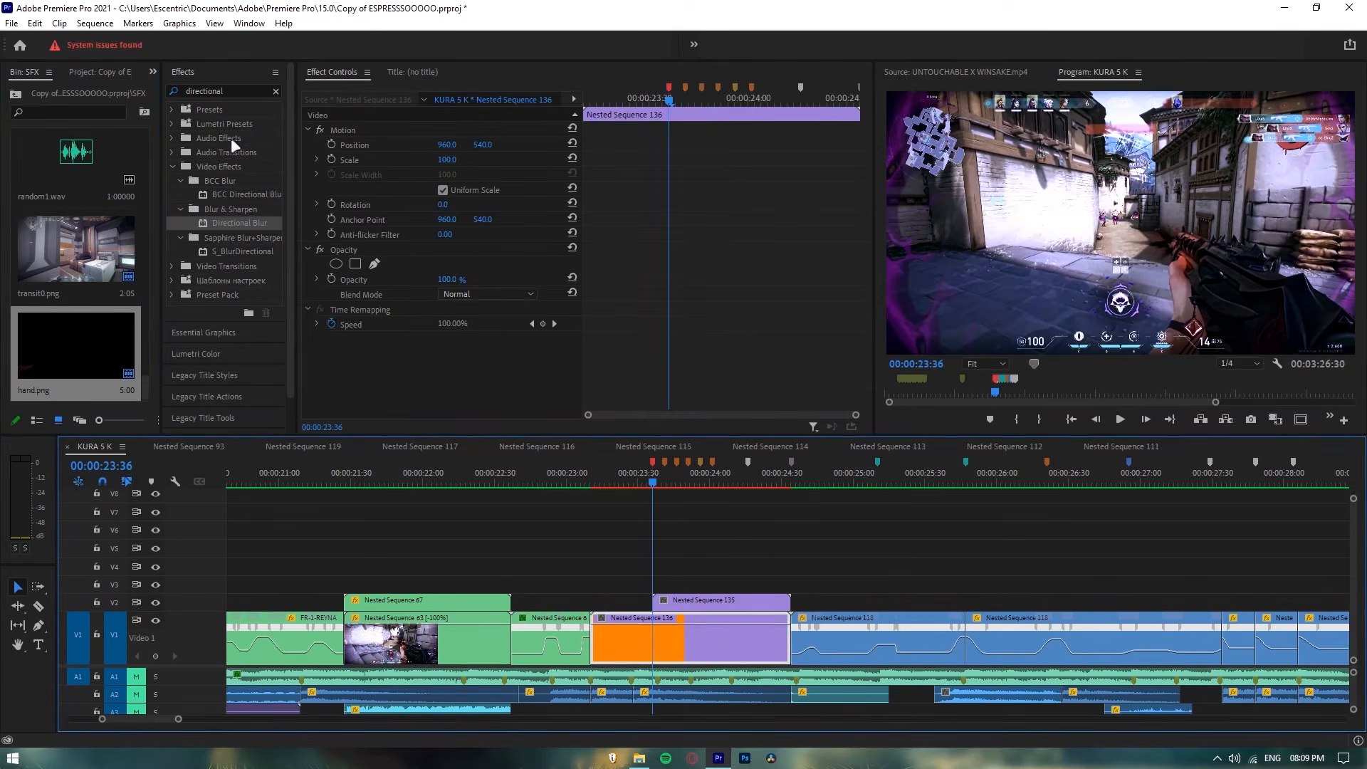
Step: Search the effects for "blur" and apply Camera Blur to the newly nested V1 clip
double_click(208, 91)
text(blur)
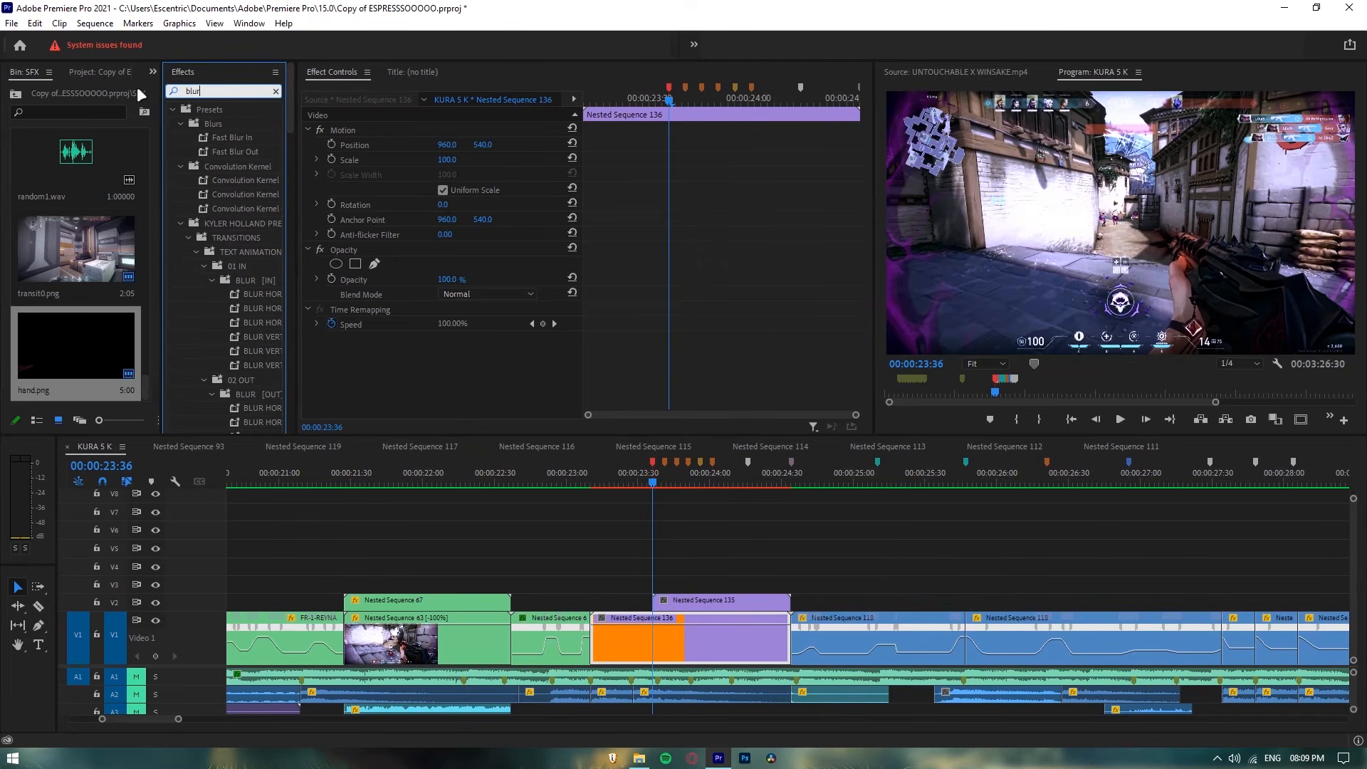
drag(290, 118, 286, 237)
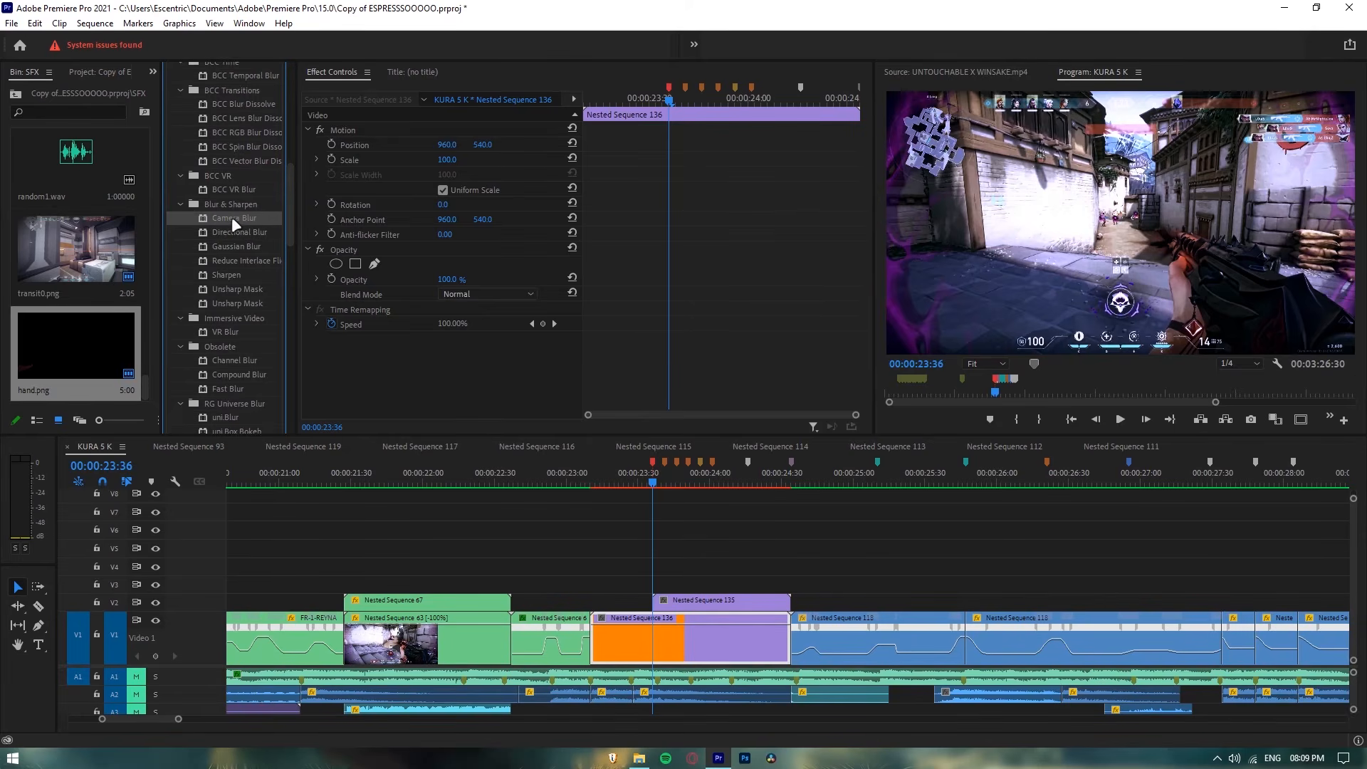
drag(228, 220, 684, 612)
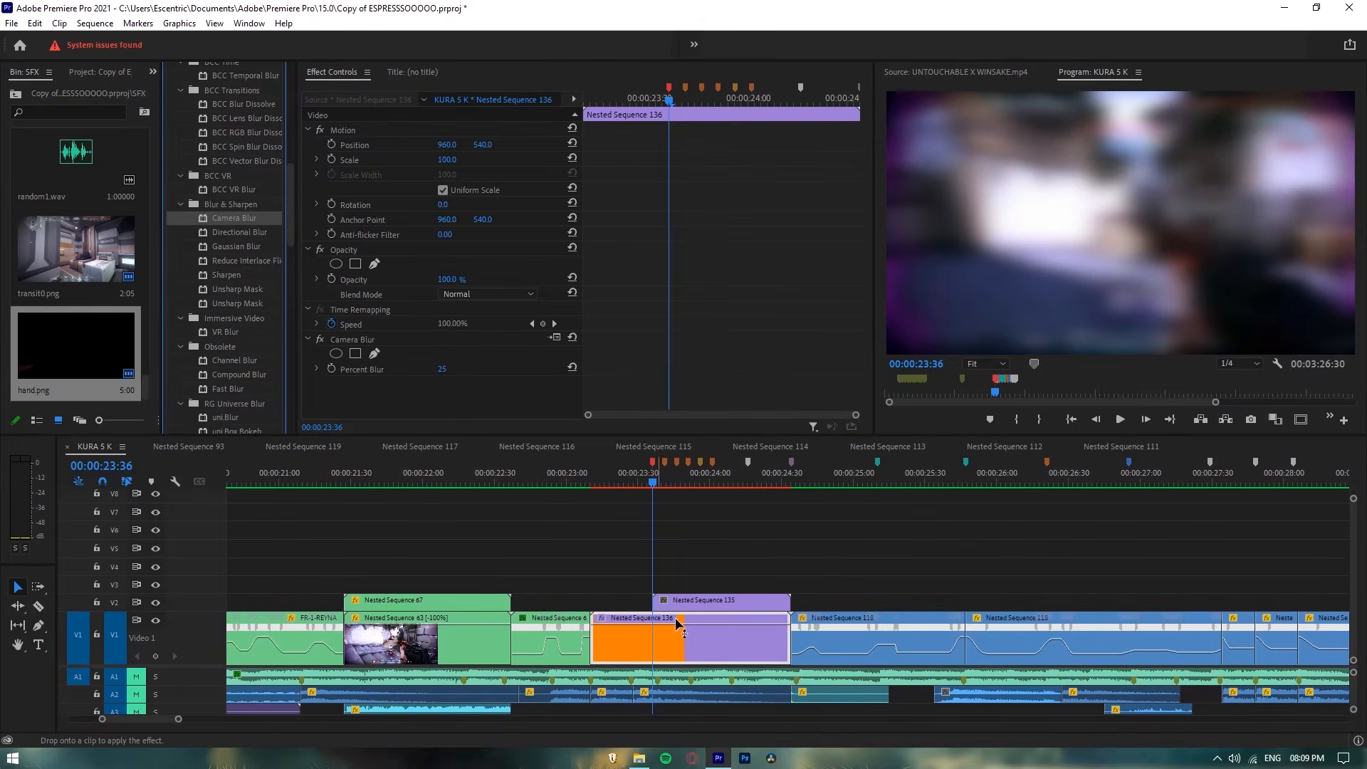
Step: Keyframe Camera Blur's Percent Blur at 0 at 00:00:23:36 and add a second Percent Blur keyframe at 00:00:24:16
click(457, 369)
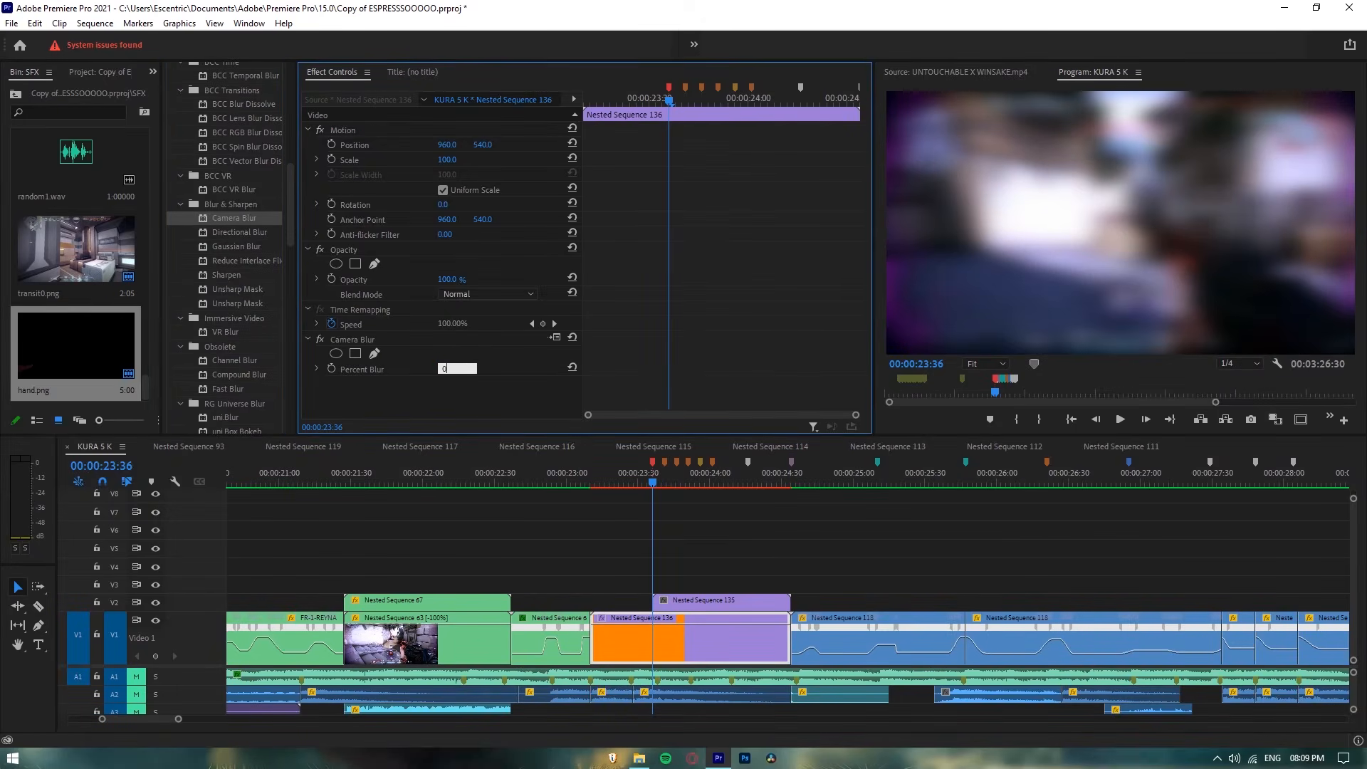
key(Return)
click(331, 368)
click(749, 482)
click(457, 367)
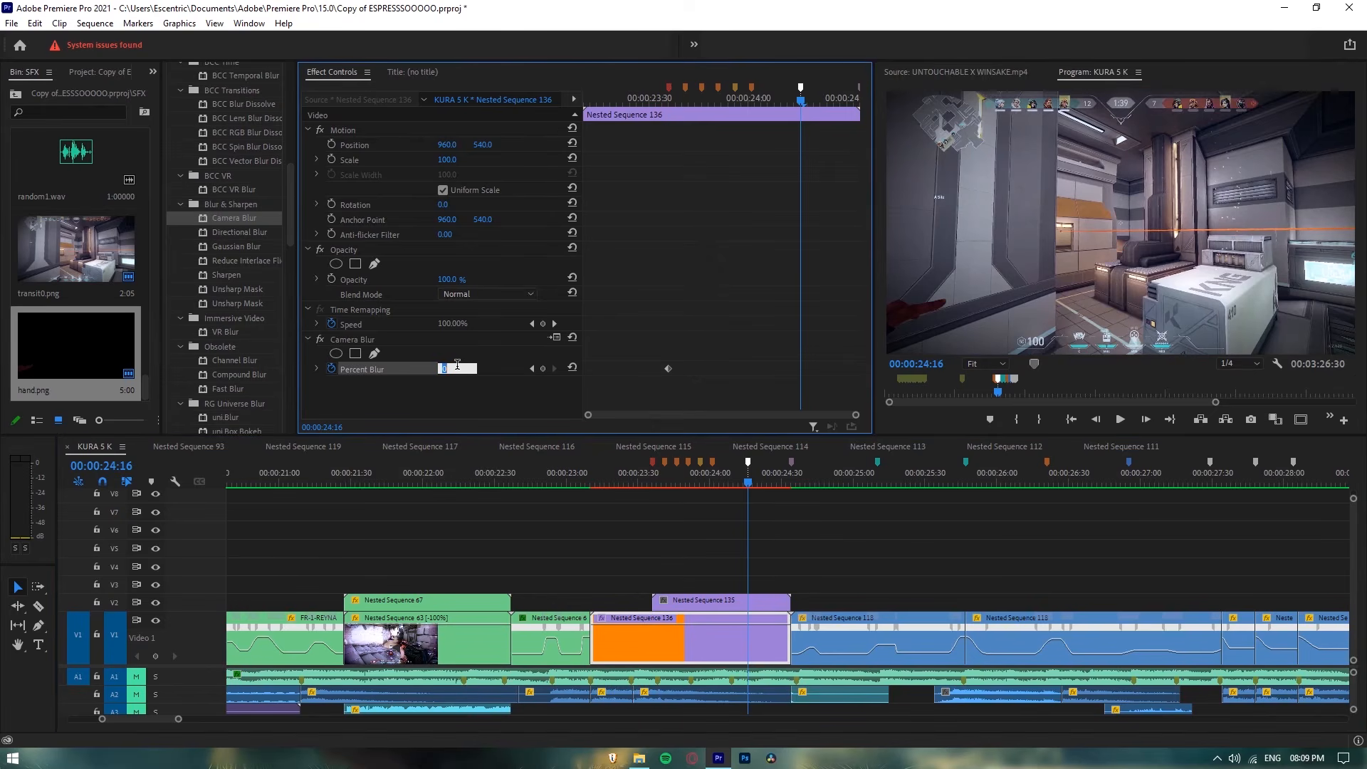
key(Return)
click(786, 548)
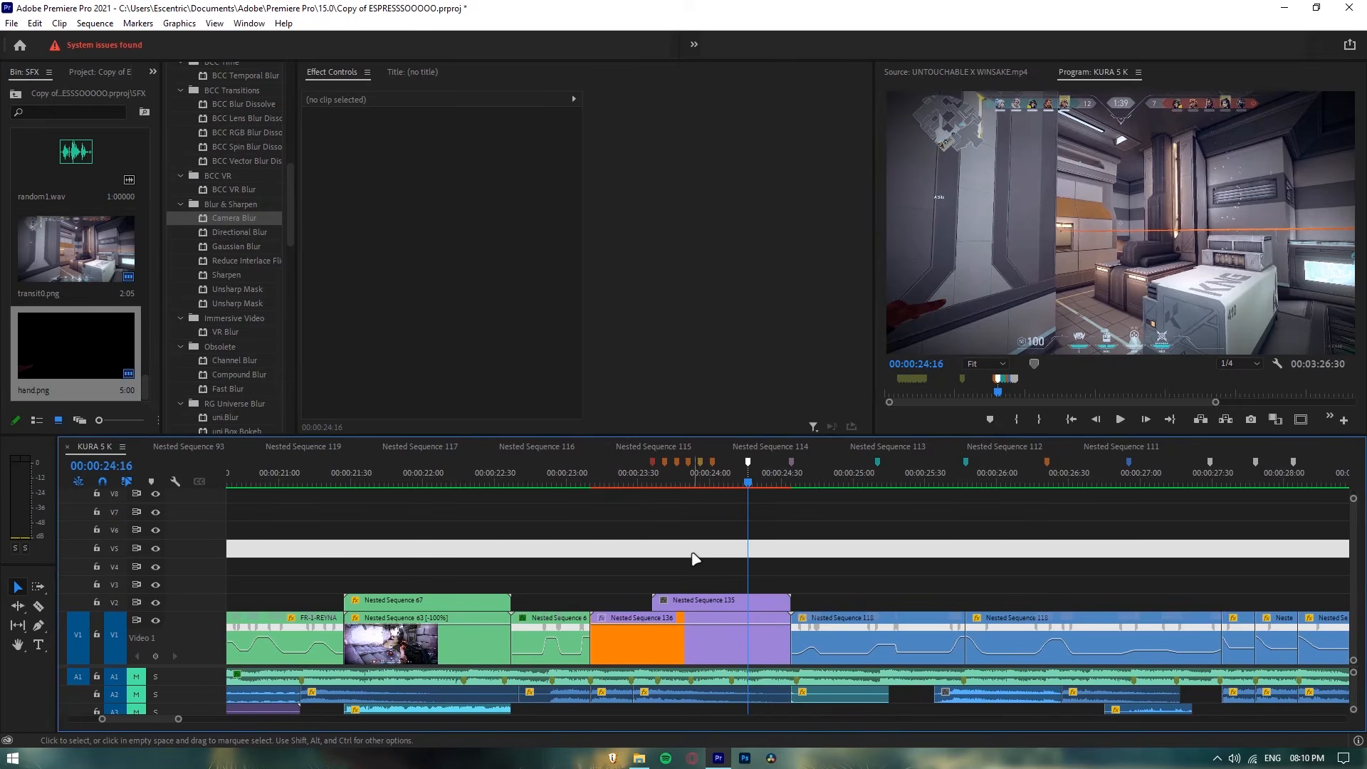
Step: Render the selection made of the V2 transition nest and the V1 nested clip beneath it
drag(653, 534, 722, 652)
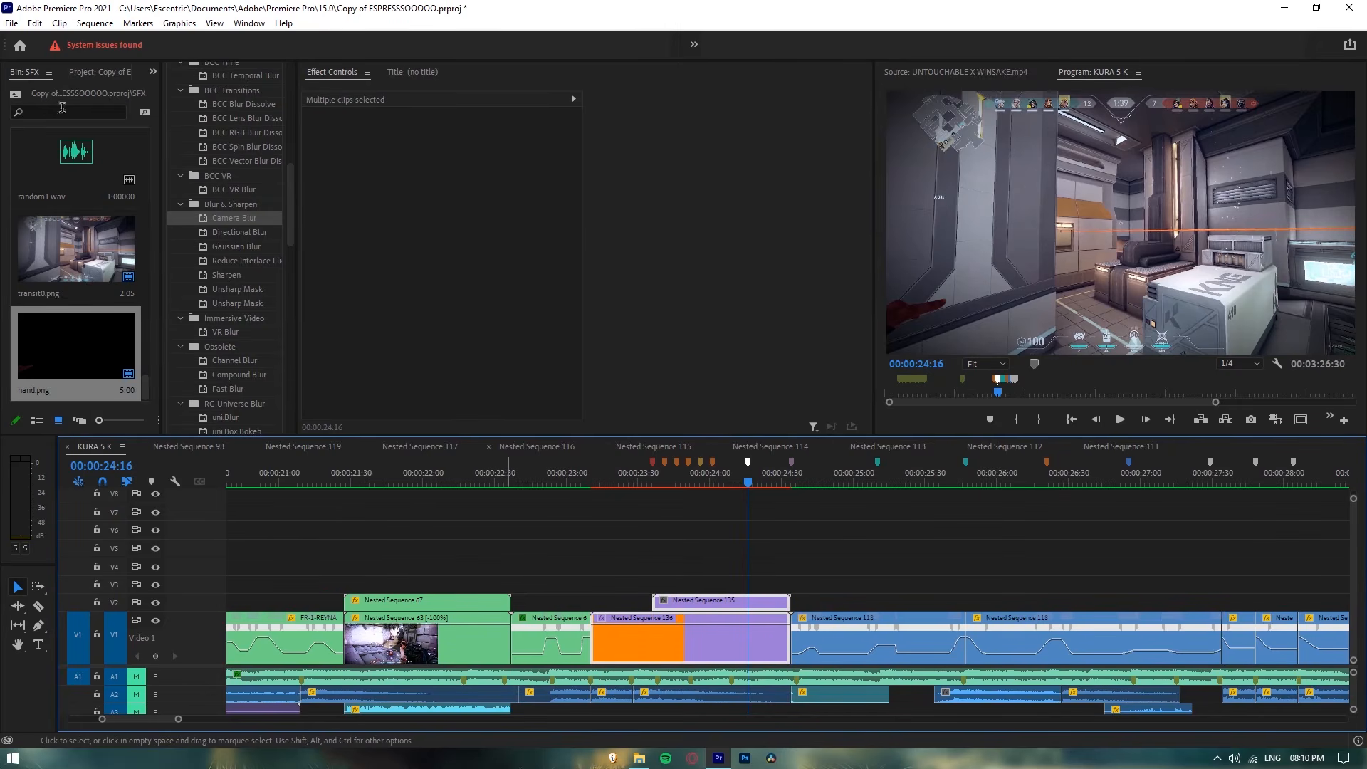
click(94, 23)
click(164, 85)
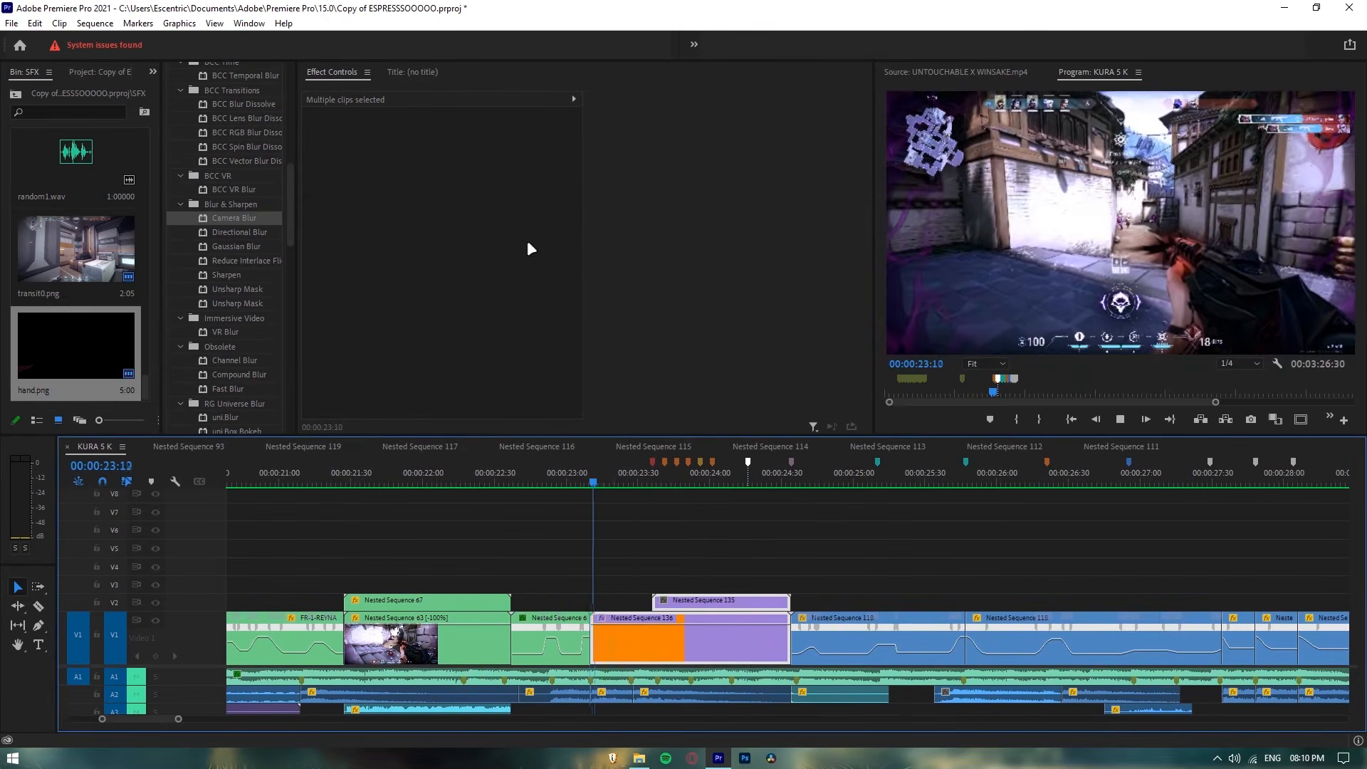
Step: Play back the rendered transition several times from before its start into the following clip to check the result
key(space)
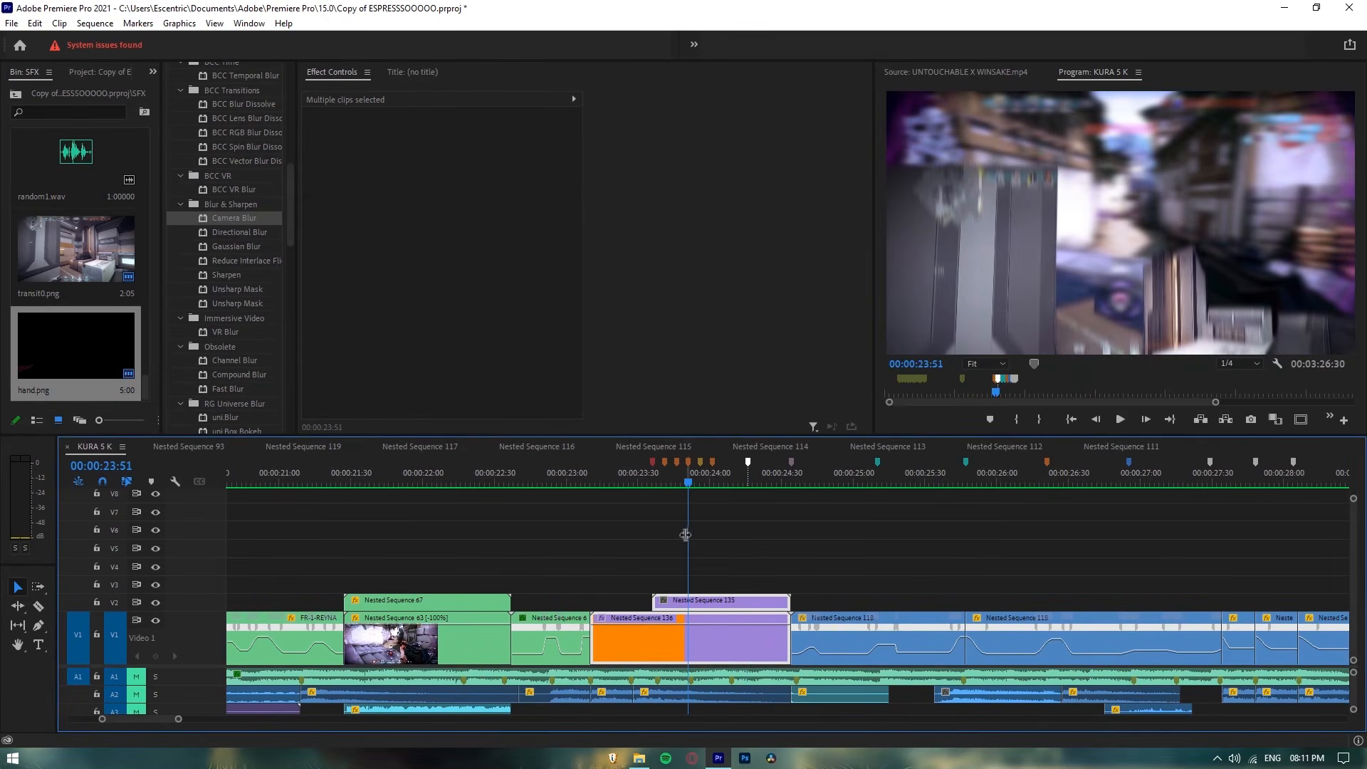
click(578, 483)
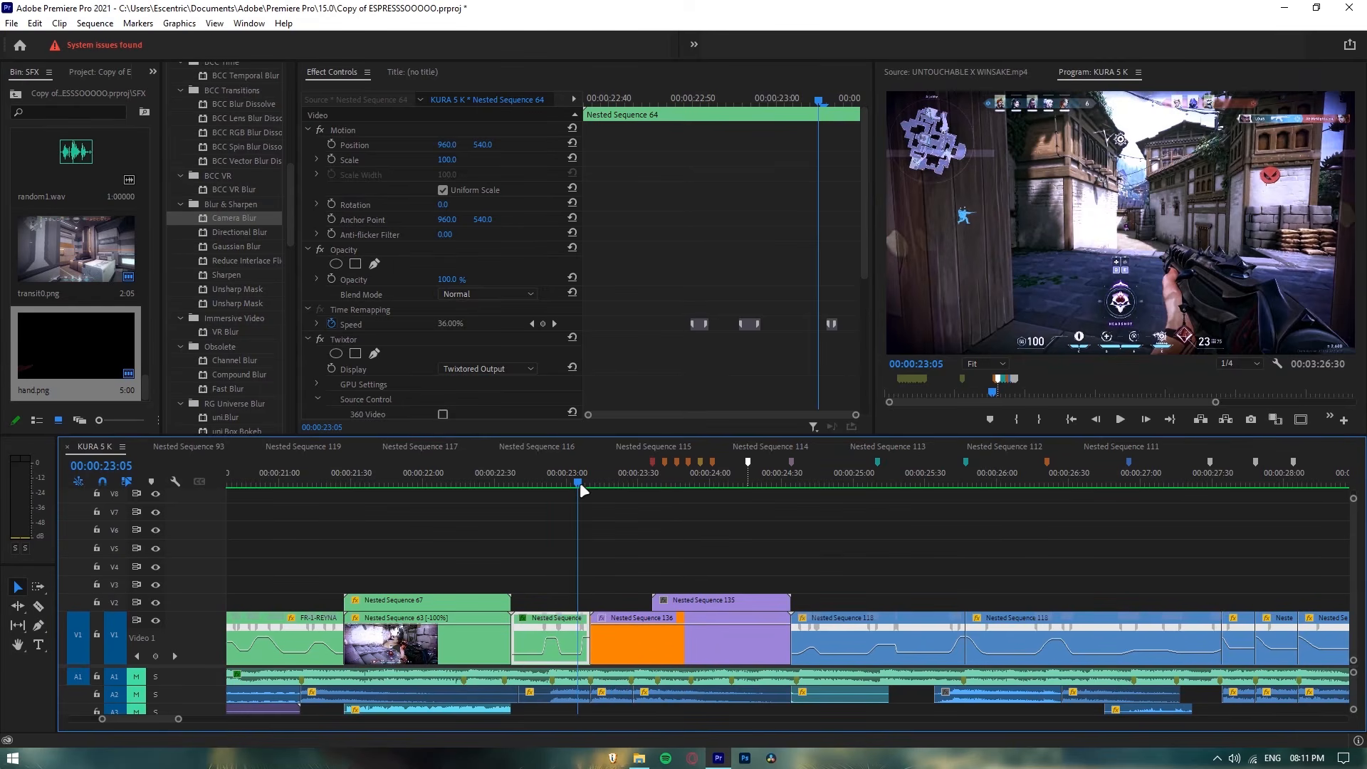
click(523, 474)
key(space)
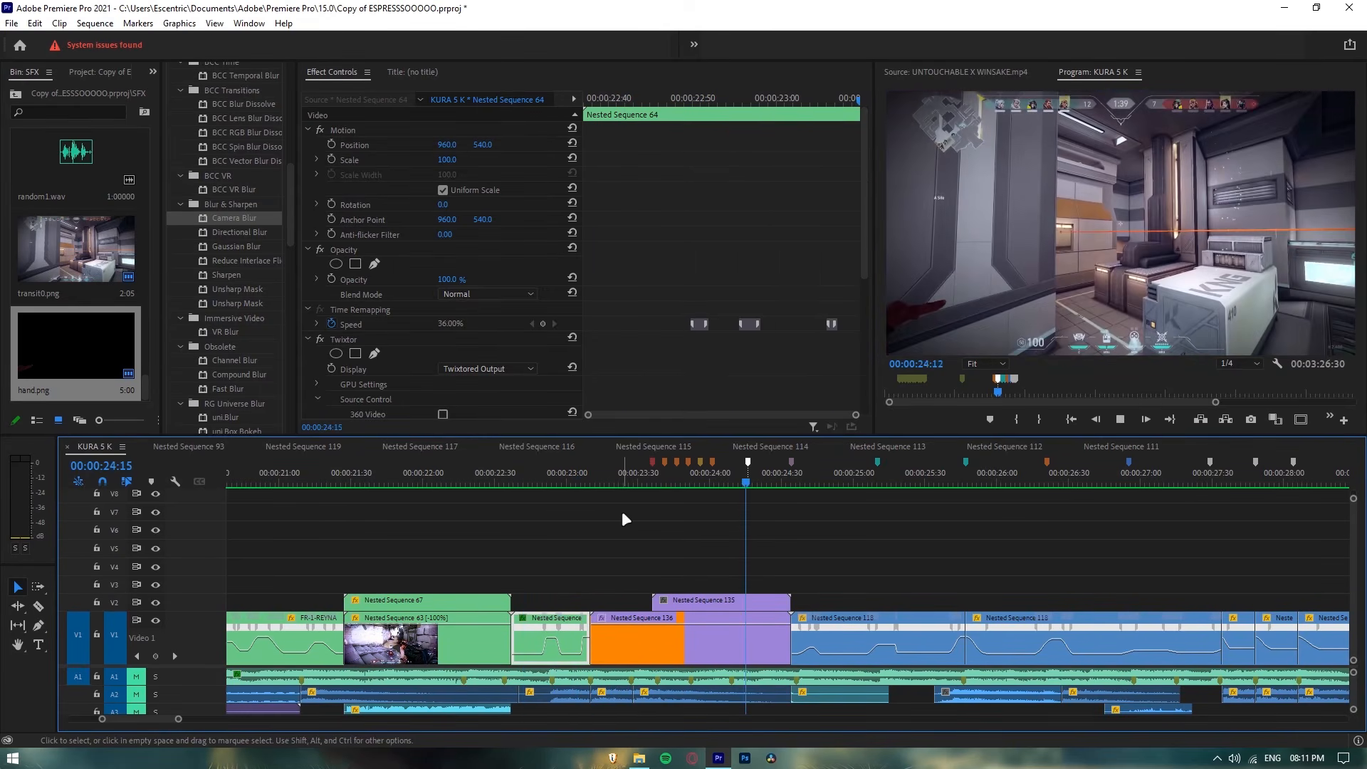
key(space)
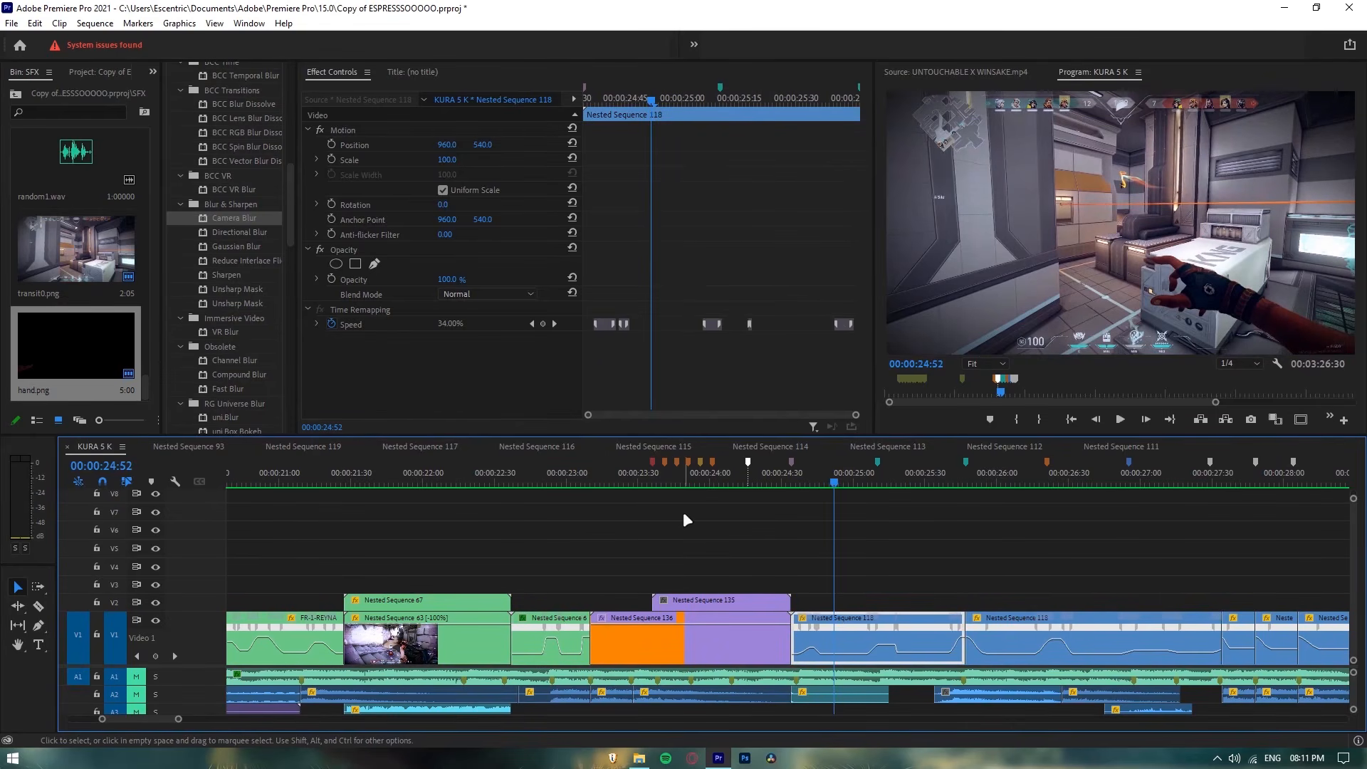
click(607, 481)
mouse_move(606, 480)
mouse_down()
mouse_move(737, 501)
mouse_move(771, 489)
mouse_move(597, 484)
mouse_up()
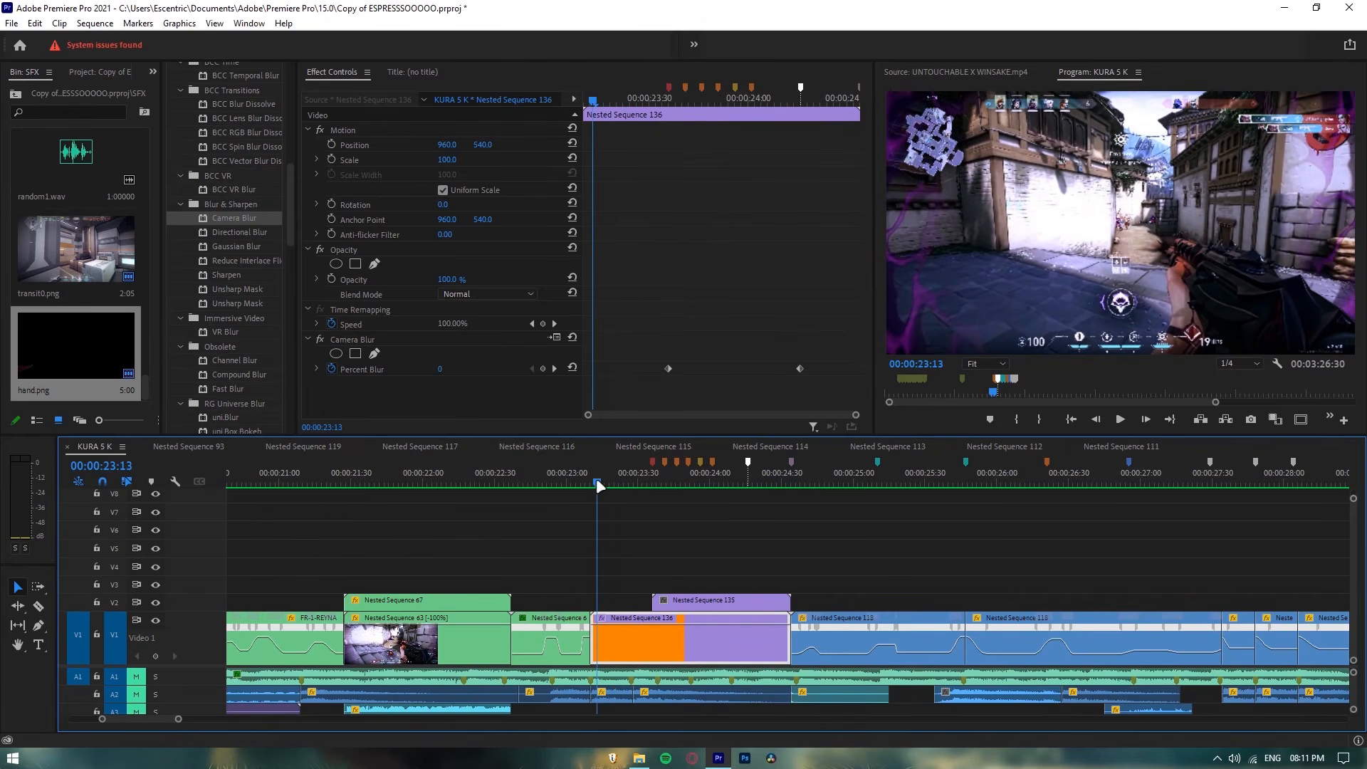
key(space)
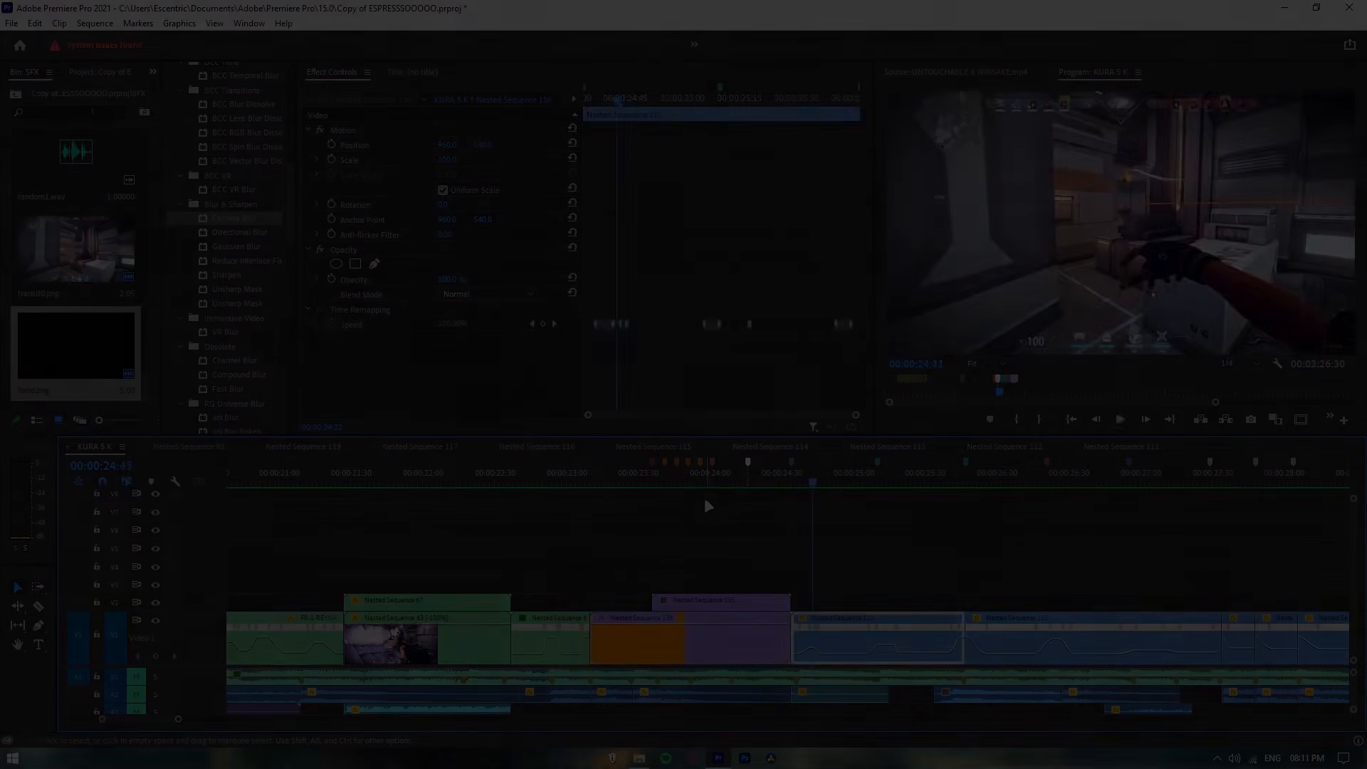